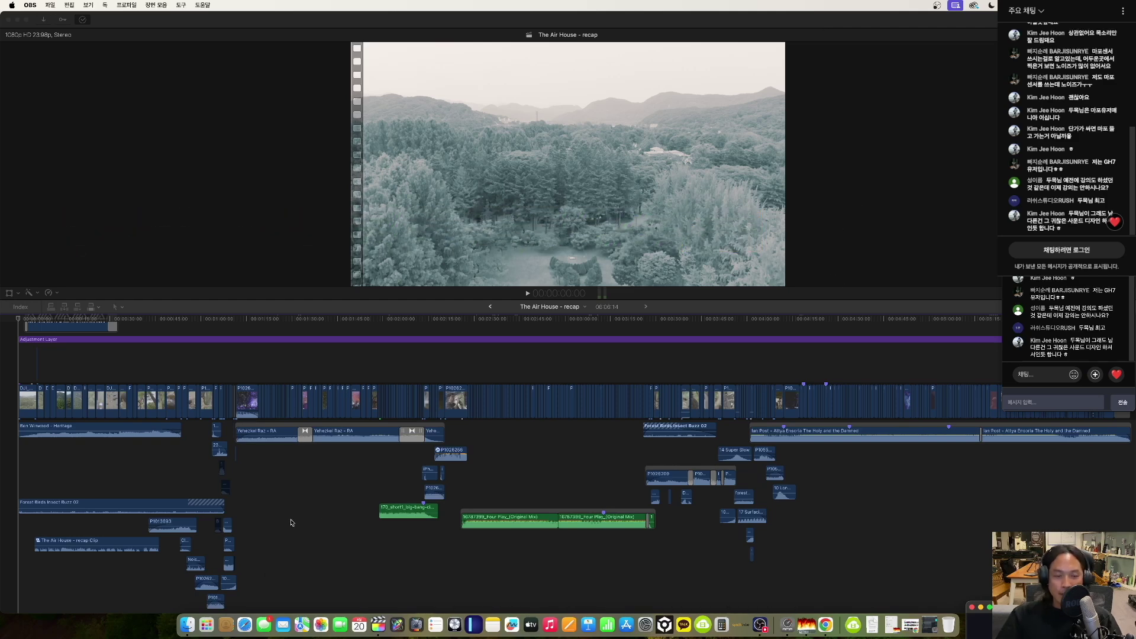
Bring Final Cut Pro forward and play The Air House - recap through to the Tortuga credit.
scroll(292, 519, "up", 3)
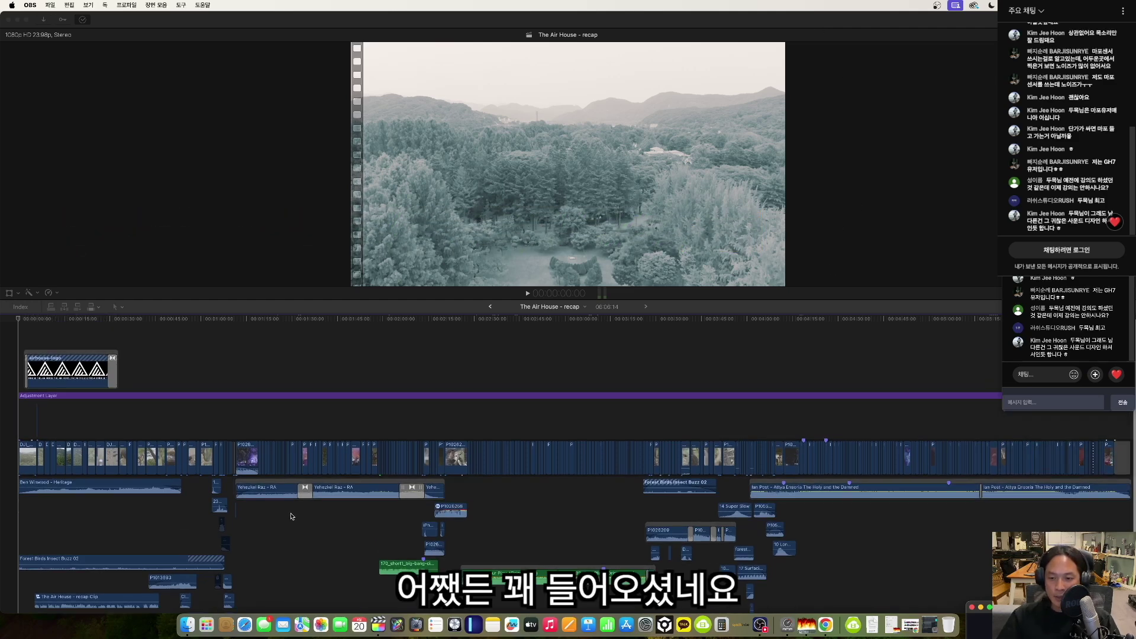
left_click(12, 512)
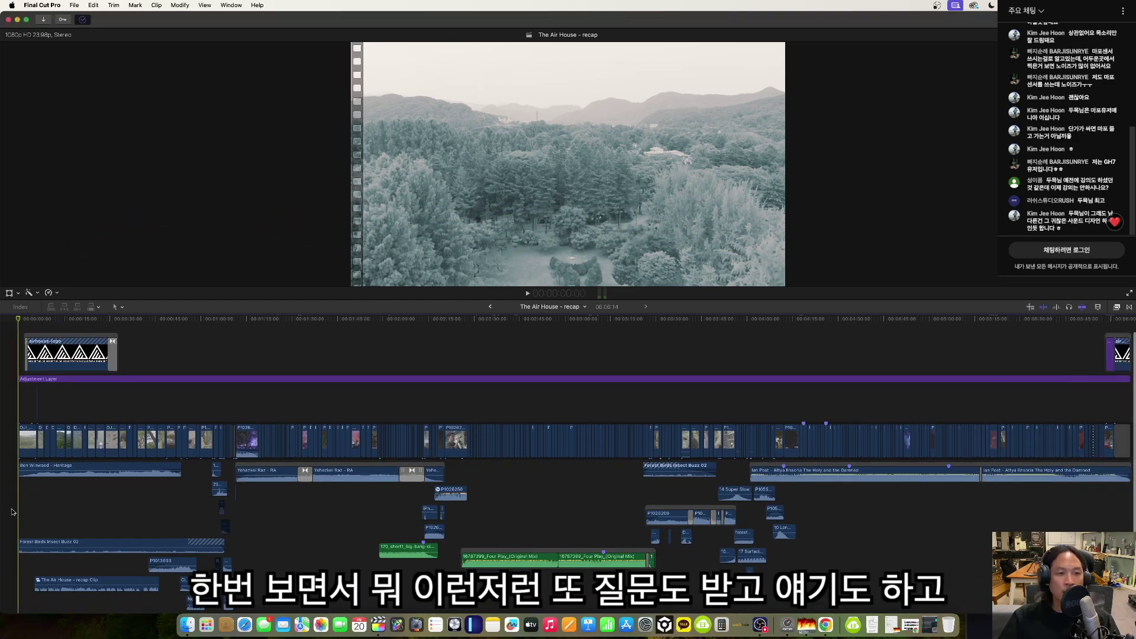
scroll(12, 512, "down", 2)
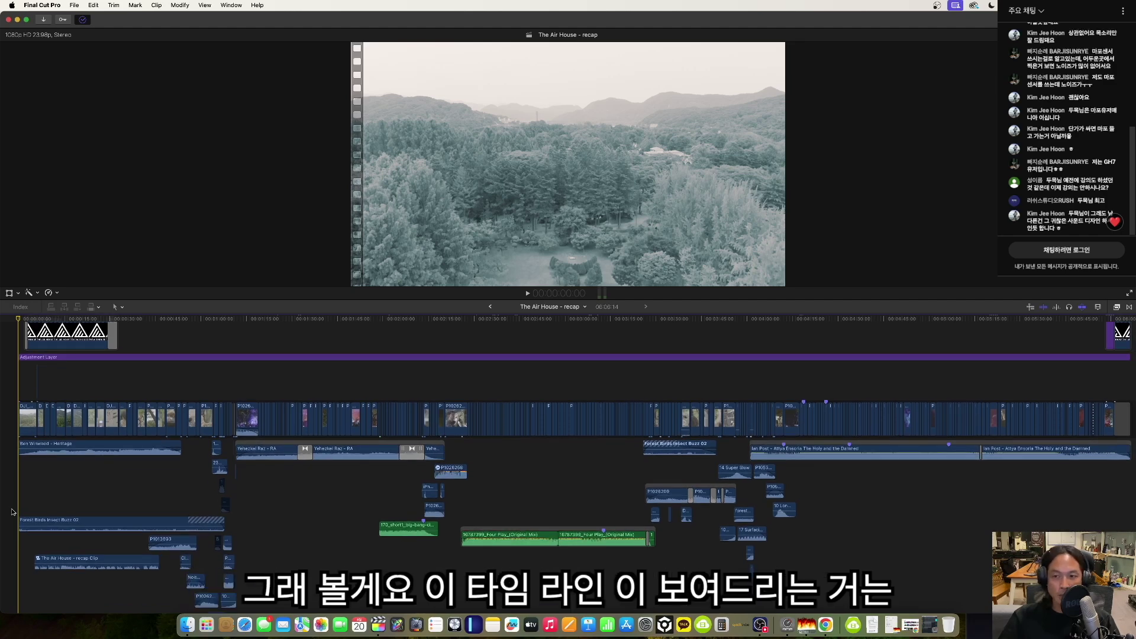
scroll(12, 511, "up", 1)
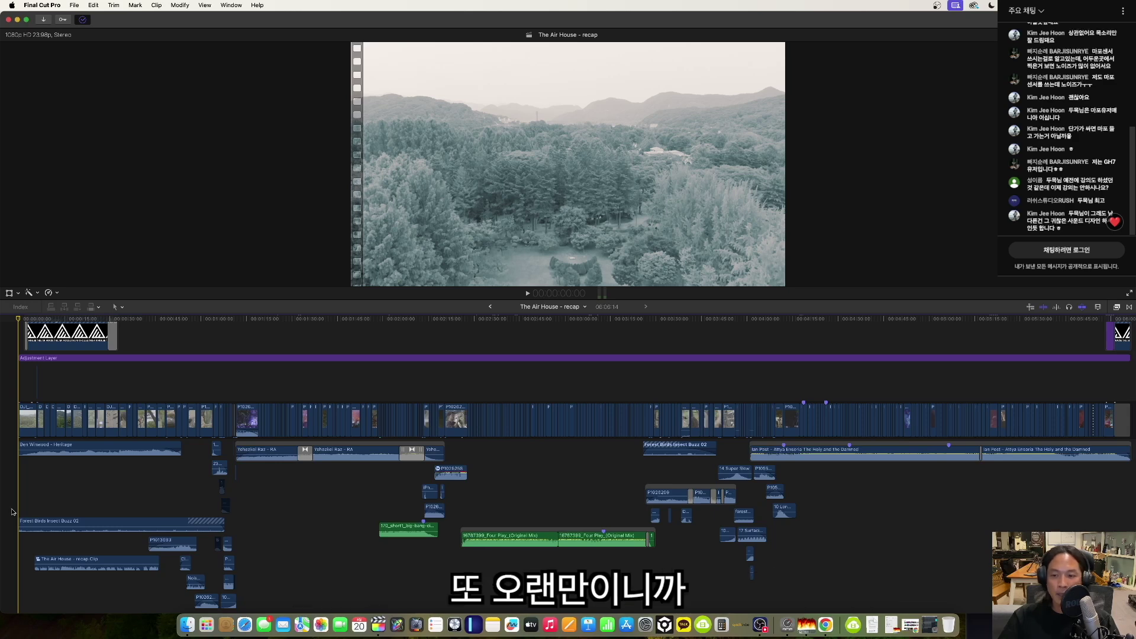
key("space")
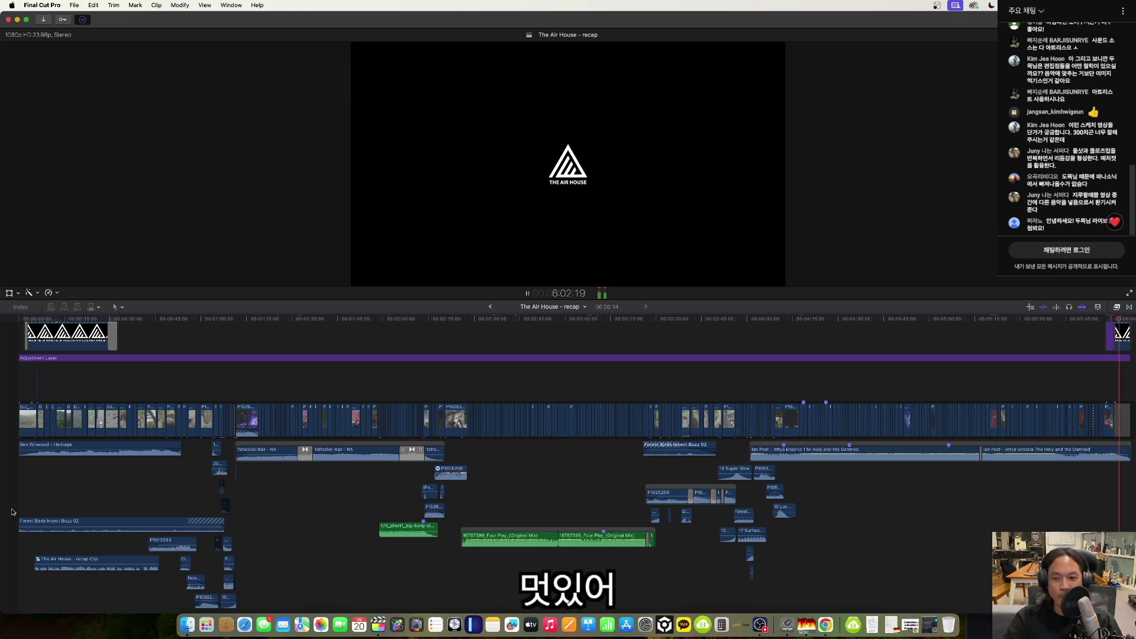
left_click(70, 484)
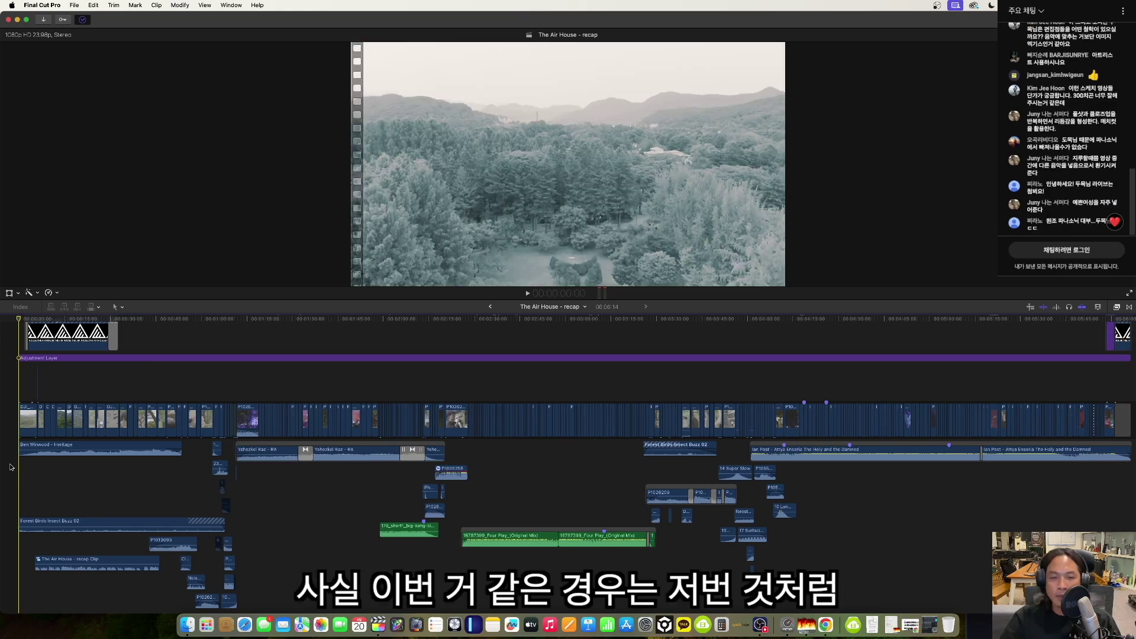
left_click(148, 480)
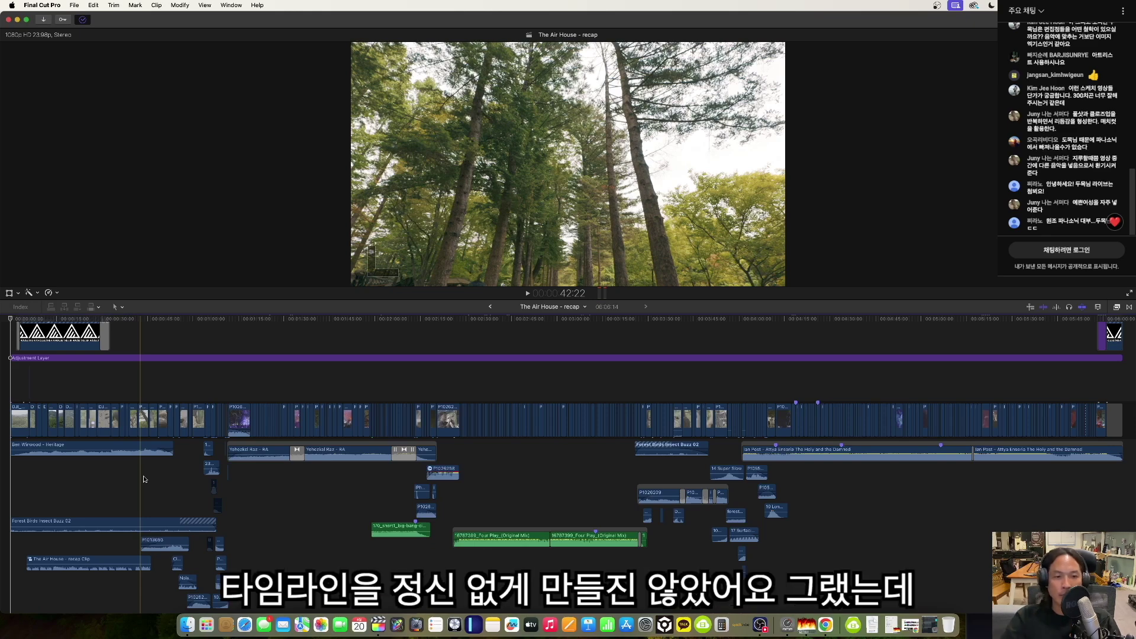
scroll(119, 477, "down", 2)
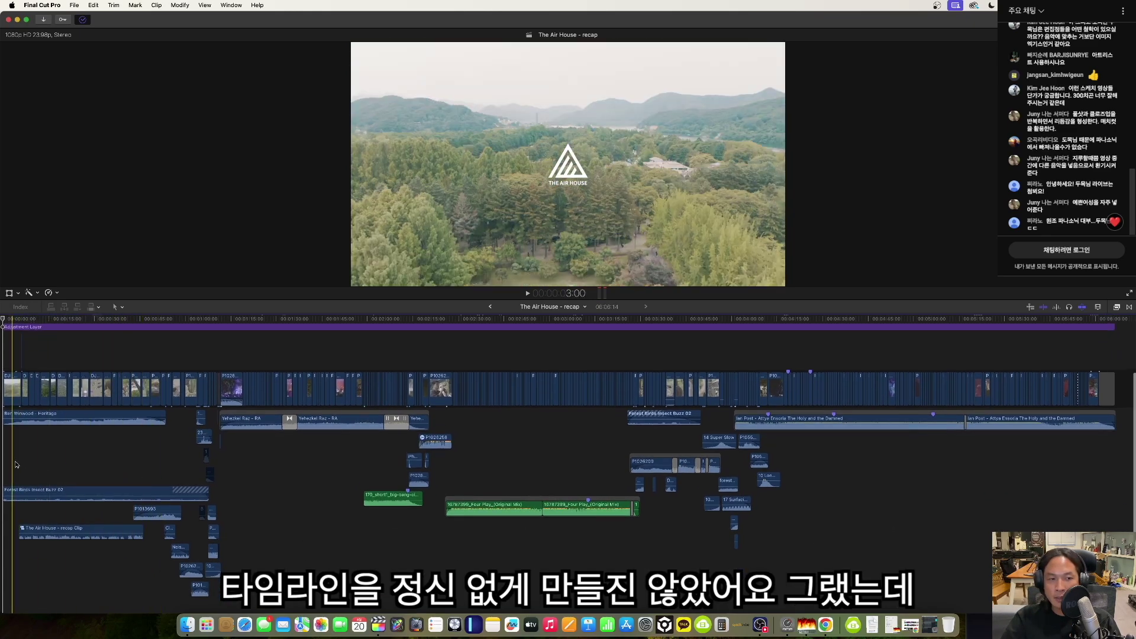
scroll(16, 465, "up", 1)
scroll(12, 465, "left", 1)
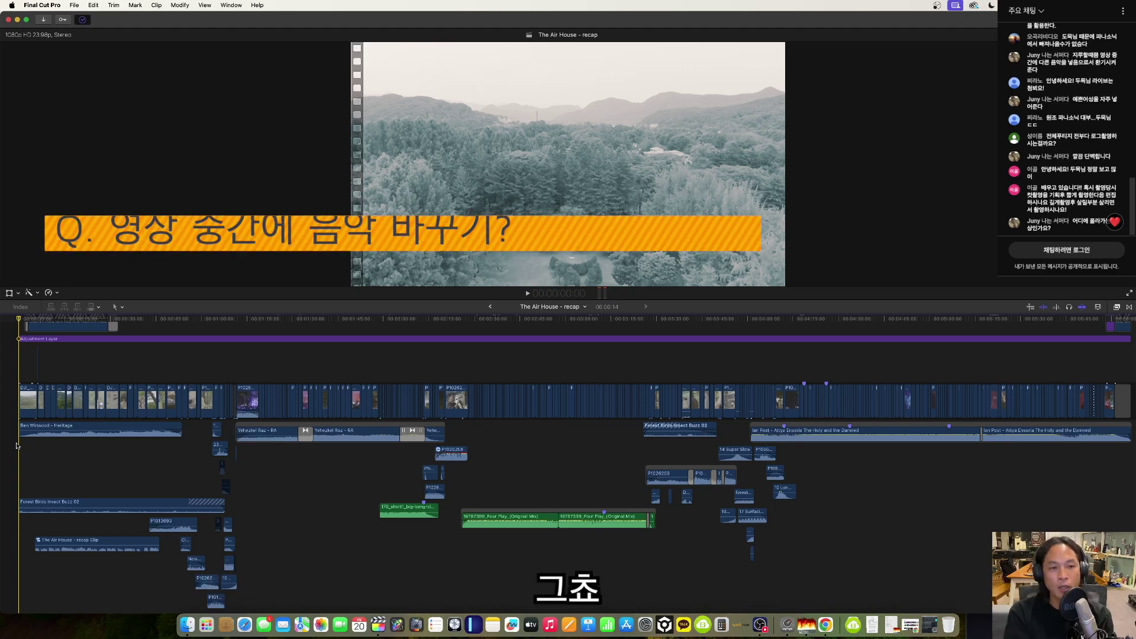
Scroll the timeline toward the tea-drinking shot at 3:40:11.
scroll(118, 474, "down", 2)
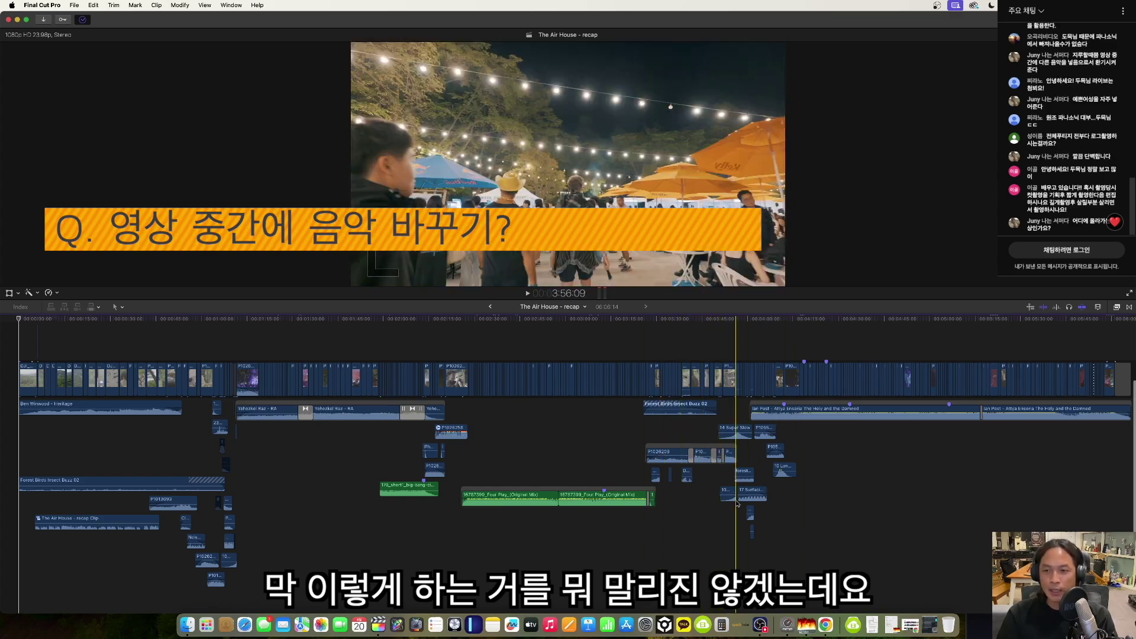
scroll(414, 473, "right", 1)
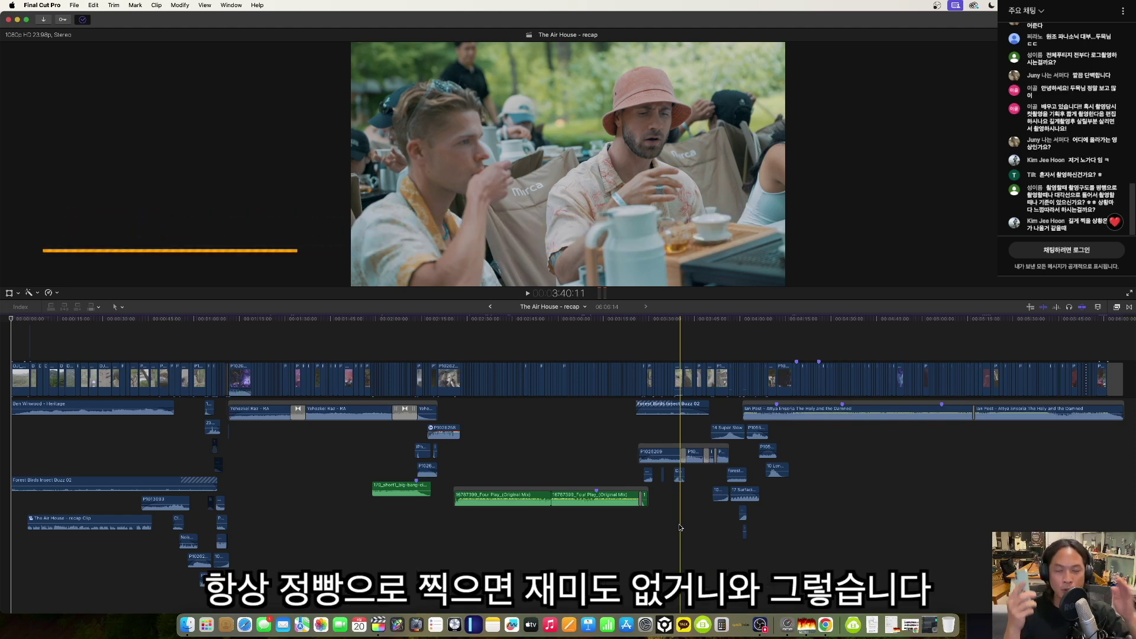
Return to the timeline start, then park the playhead on the singer's shot near 2:20.
left_click(19, 526)
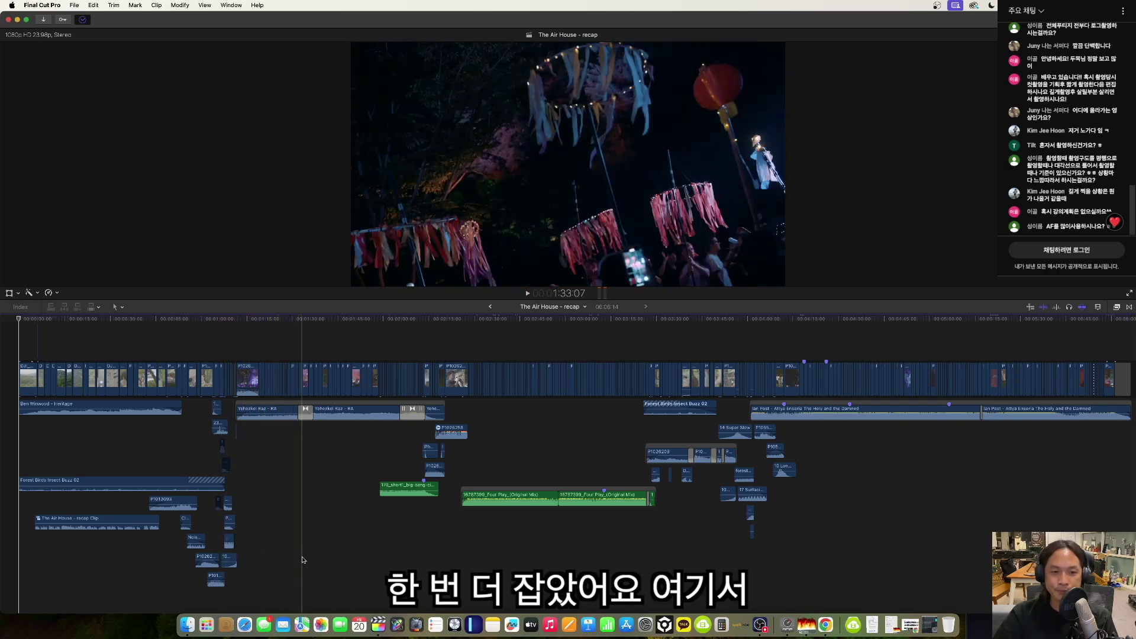
scroll(328, 562, "right", 2)
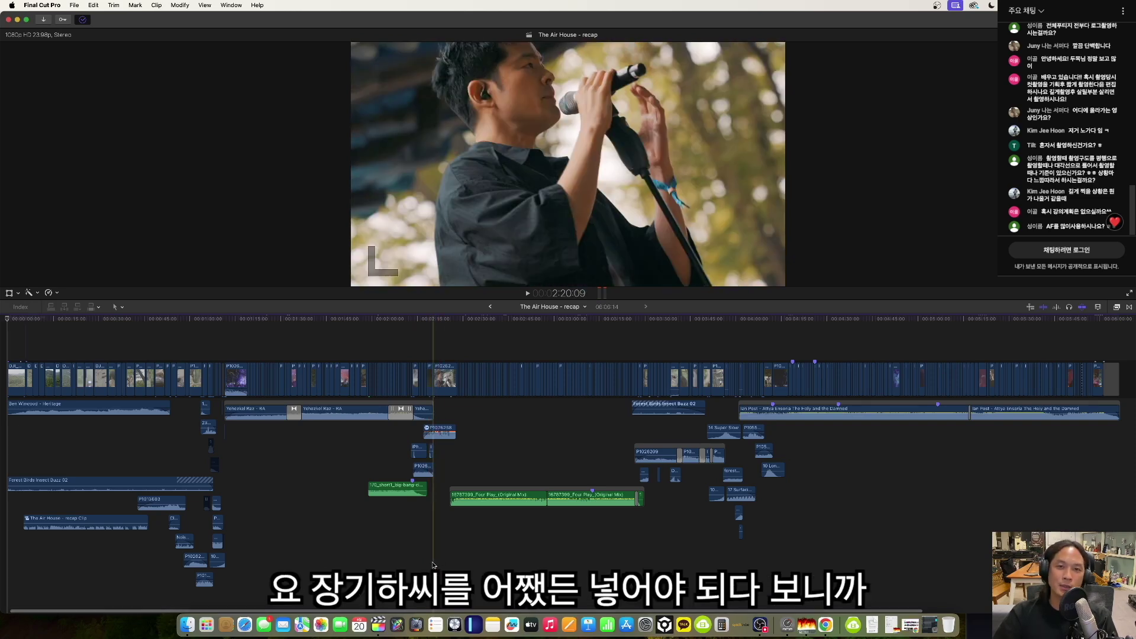
left_click(432, 565)
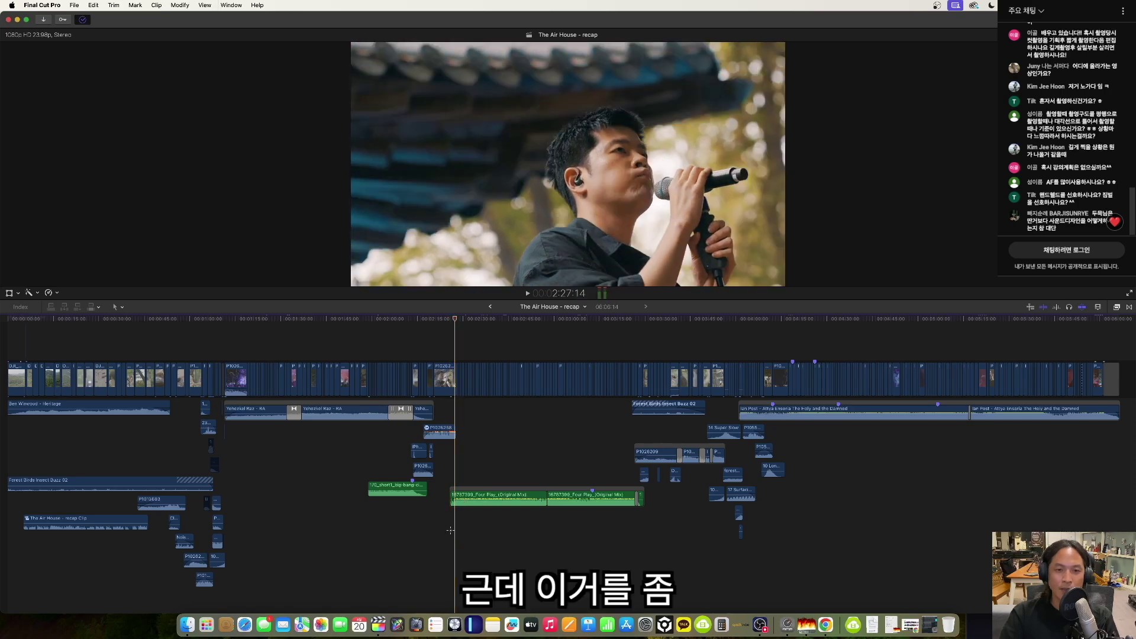
Select the Four Play music clip and play back the singer's section.
key("space")
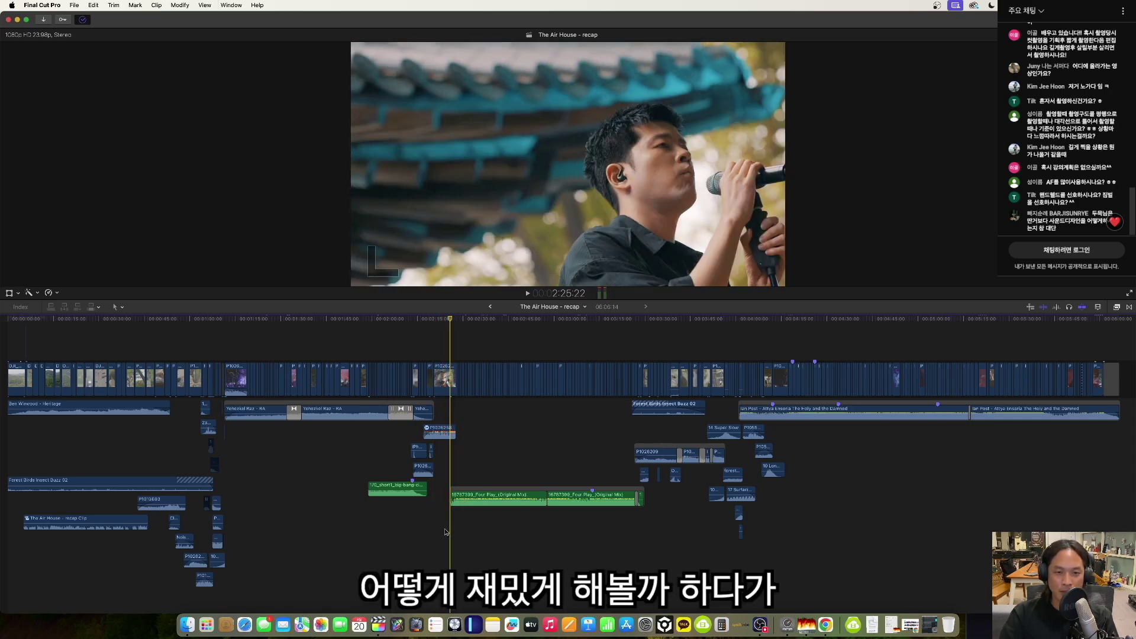
left_click(466, 497)
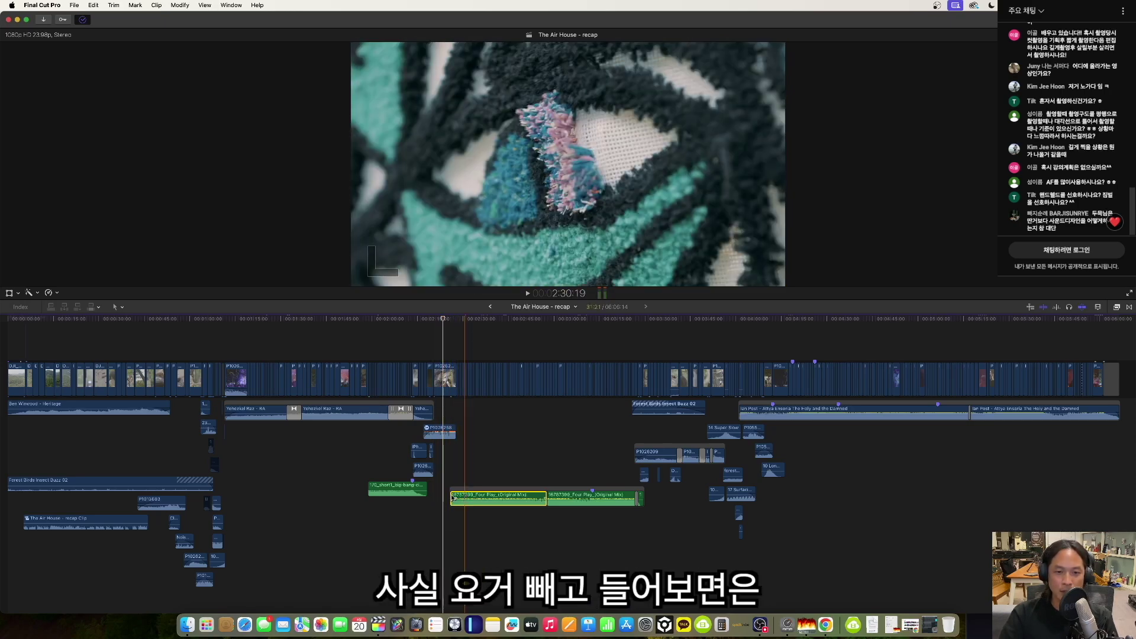
key("space")
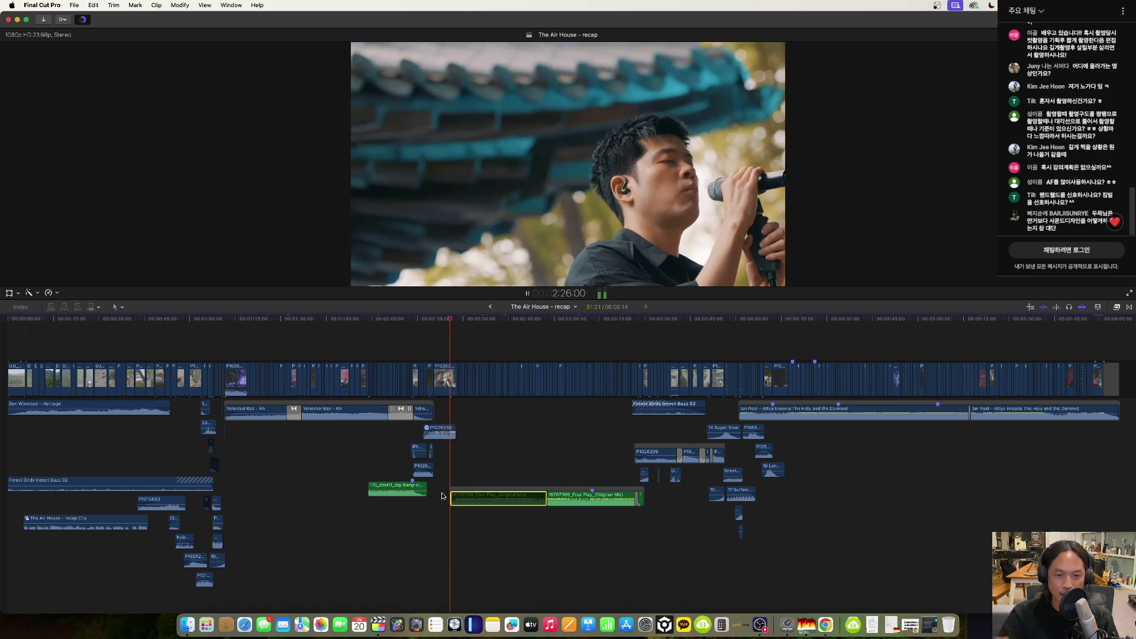
key("space")
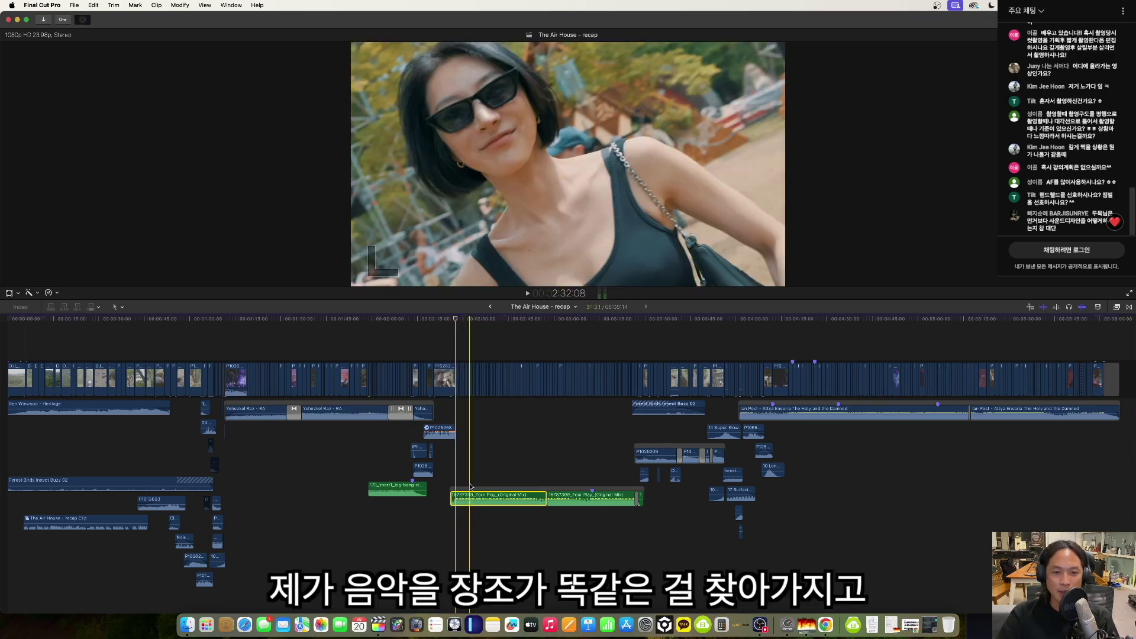
Zoom in and replay the transition into Four Play, then fit the whole project.
left_click(443, 484)
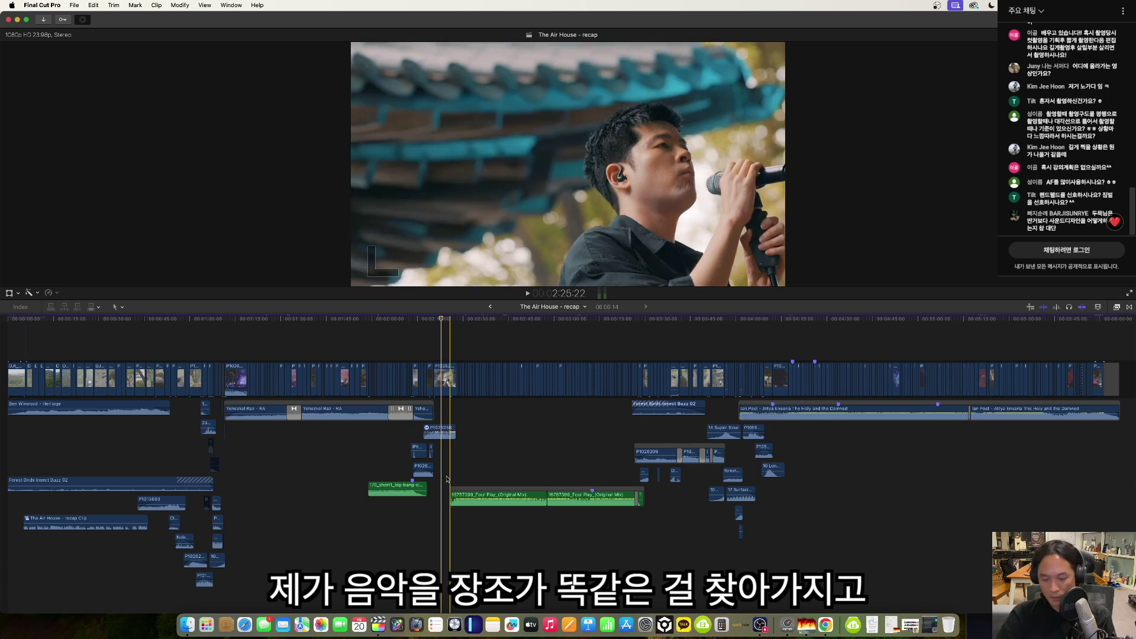
key("super+equal")
key("space")
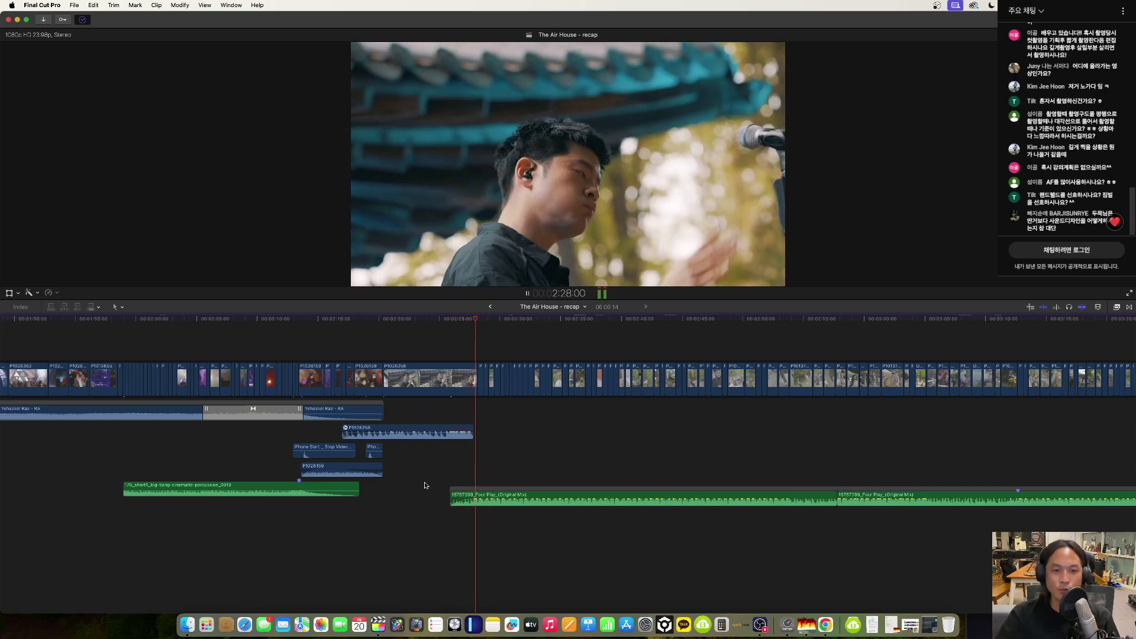
key("space")
key("shift+z")
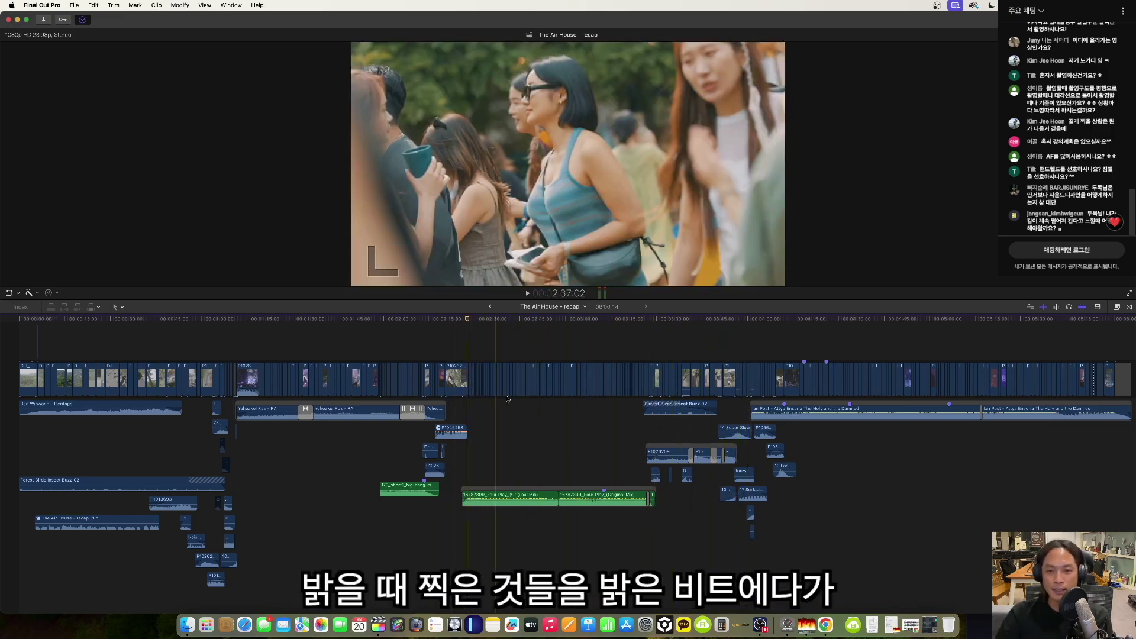
Zoom in at the music cut near 3:26 and play through the day section.
left_click(504, 426)
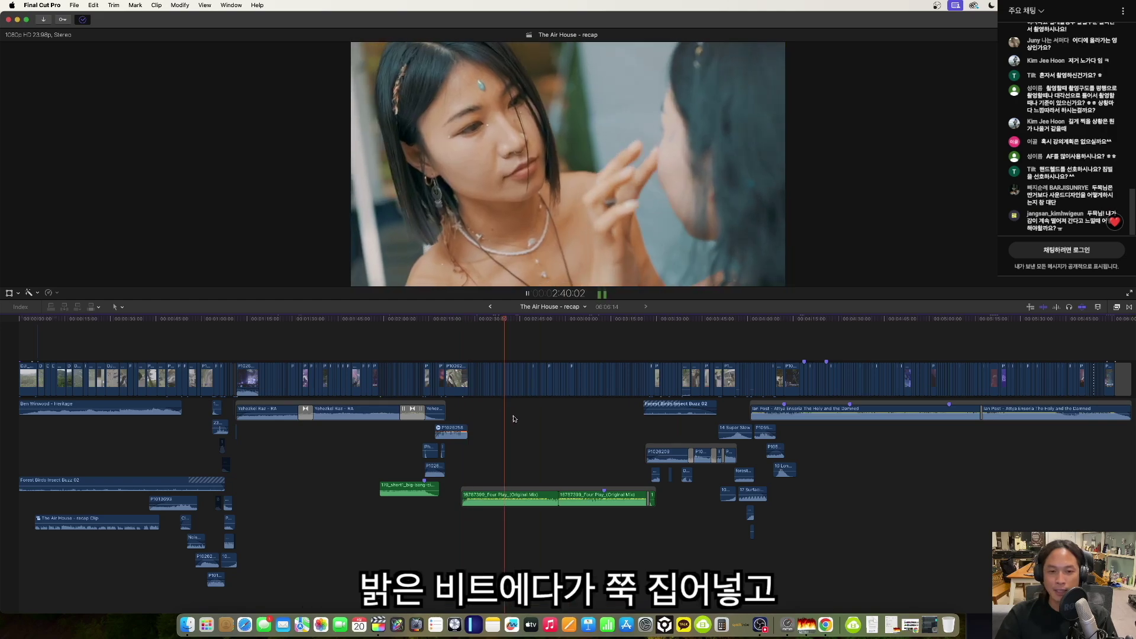
left_click(648, 426)
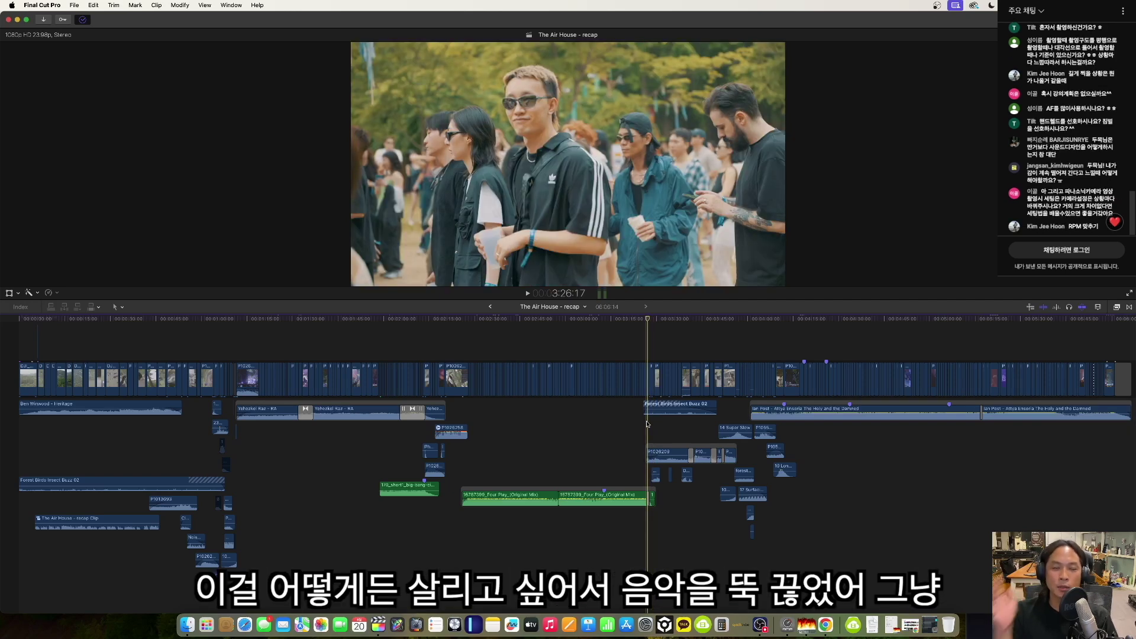
key("super+equal")
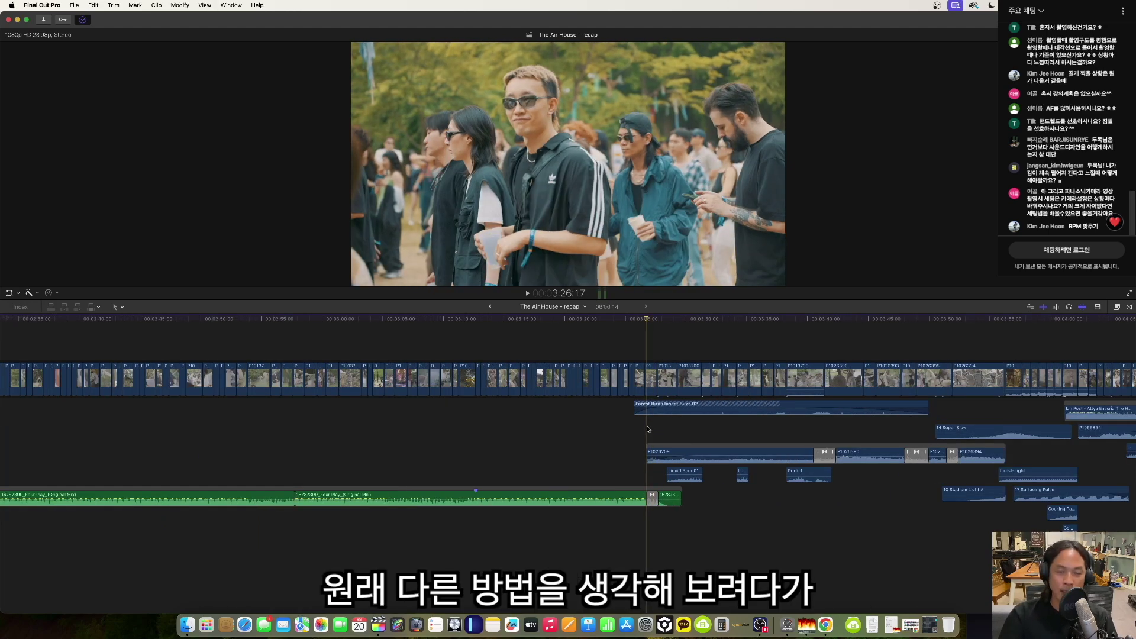
key("space")
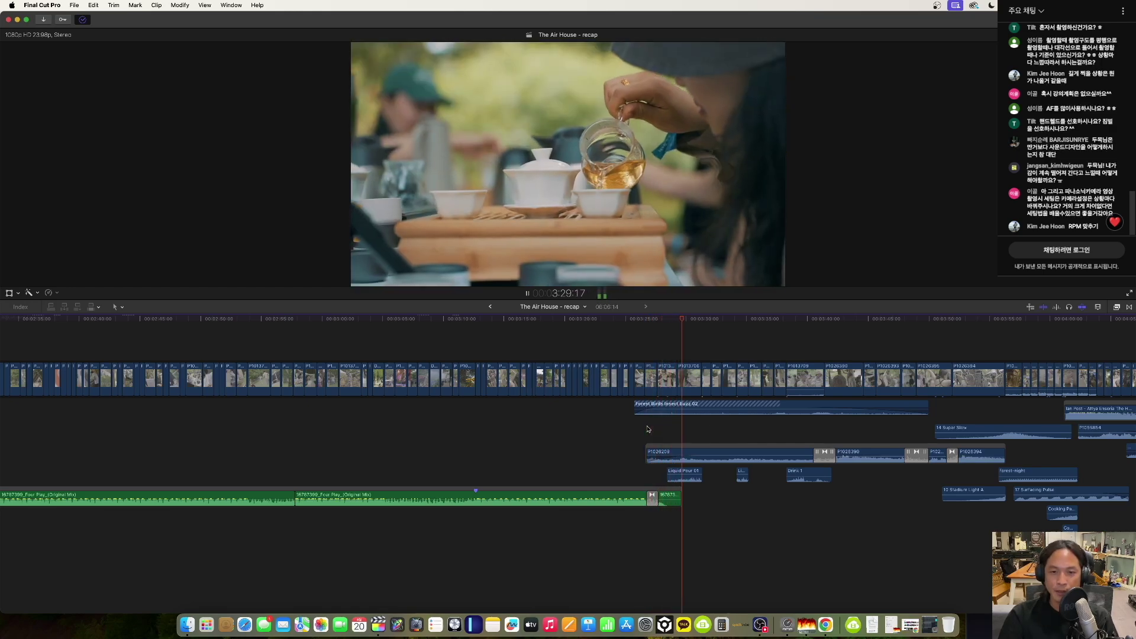
key("space")
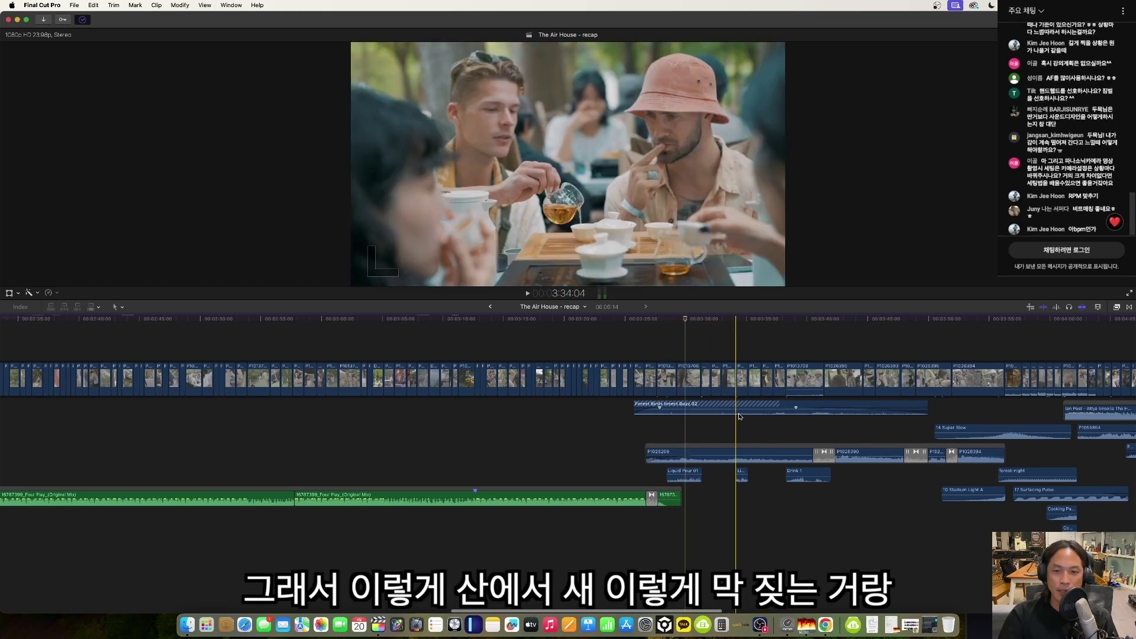
key("space")
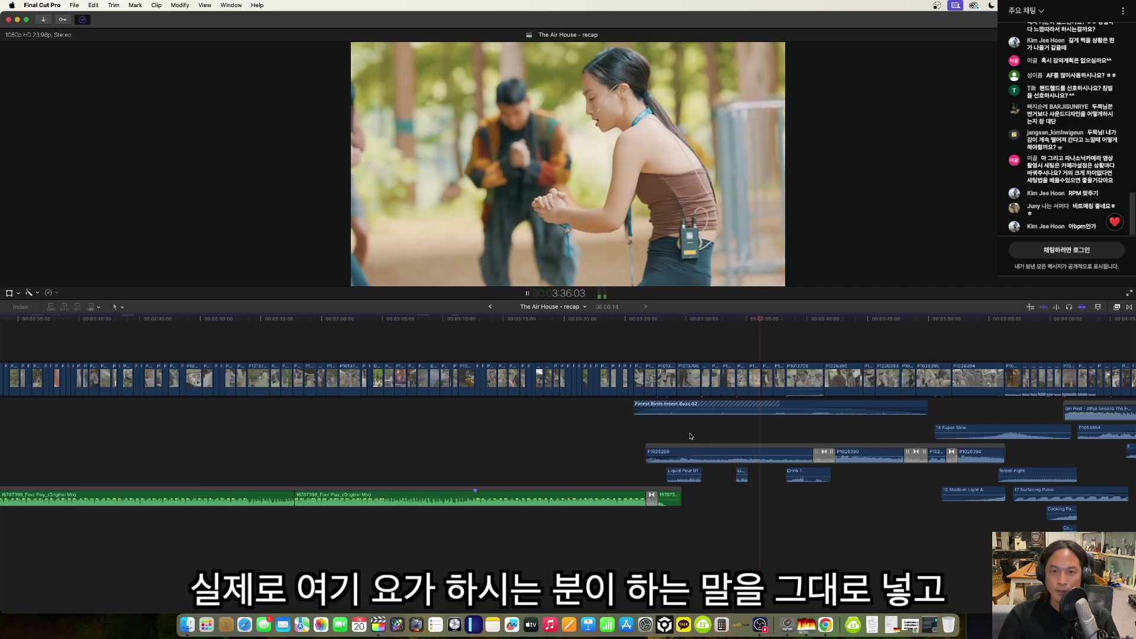
key("space")
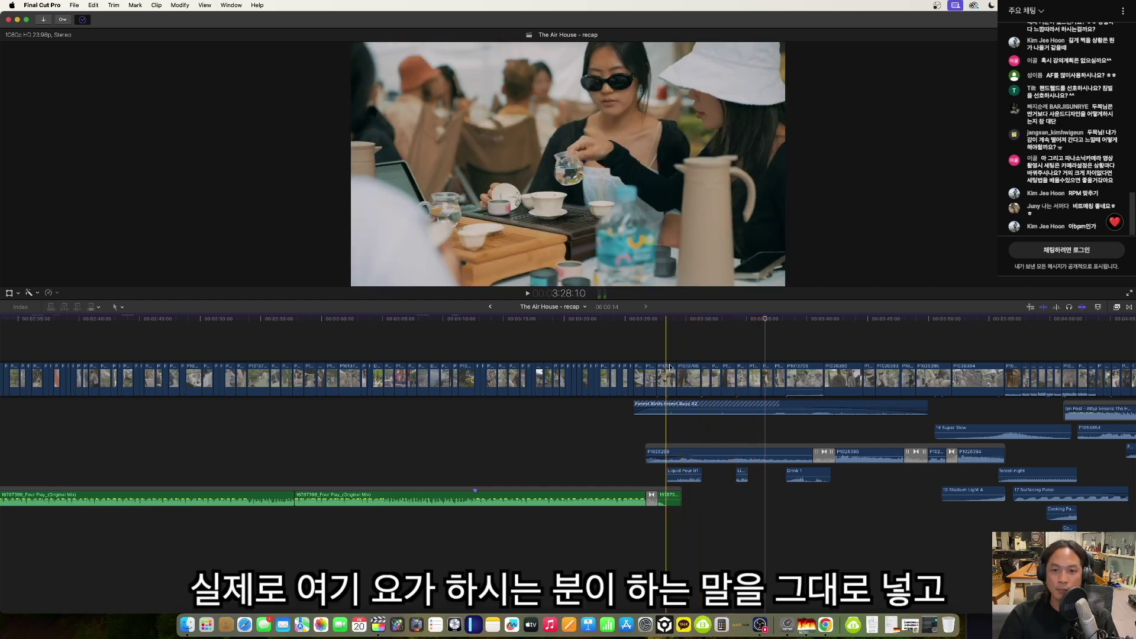
key("space")
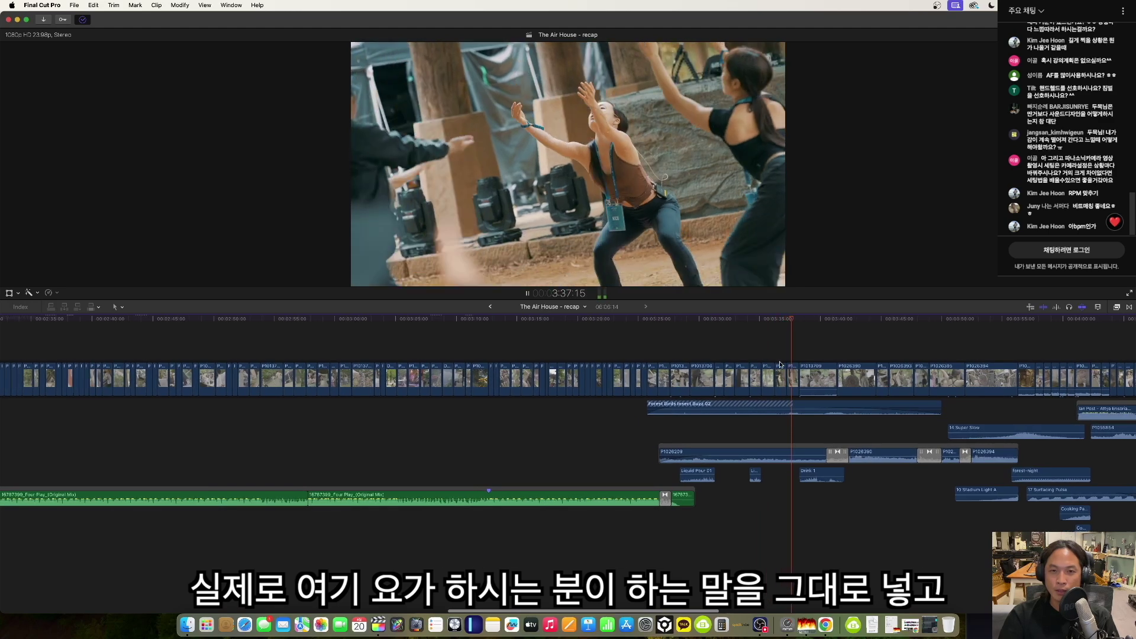
Select gong clip P1026390, play the gong section, then zoom out to the whole project.
scroll(690, 388, "right", 5)
left_click(728, 409)
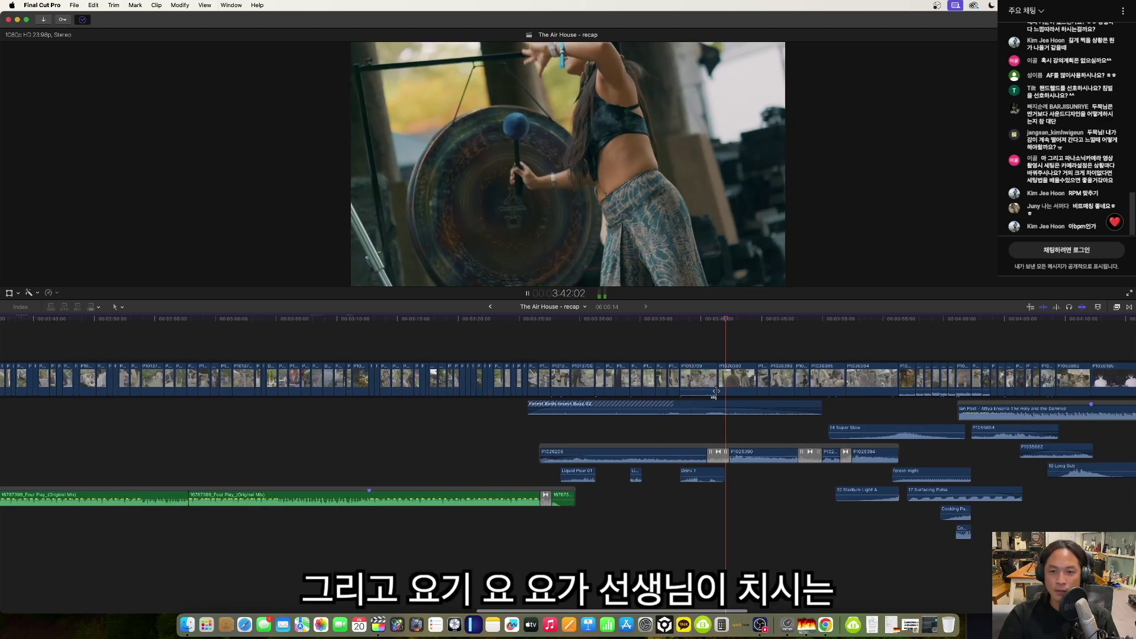
left_click(727, 373)
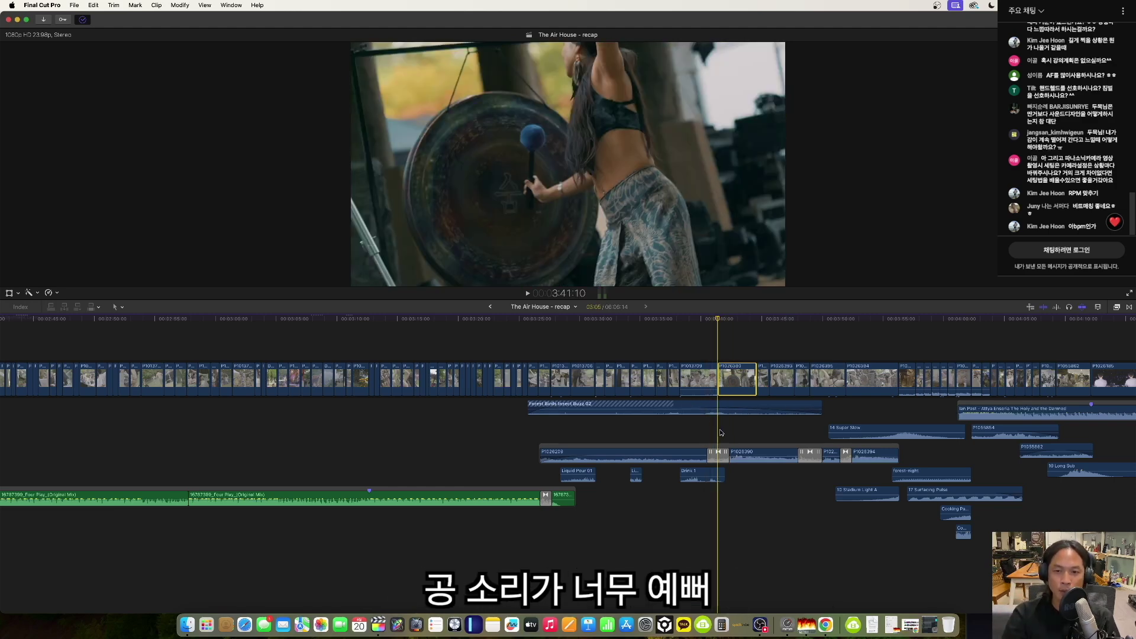
key("space")
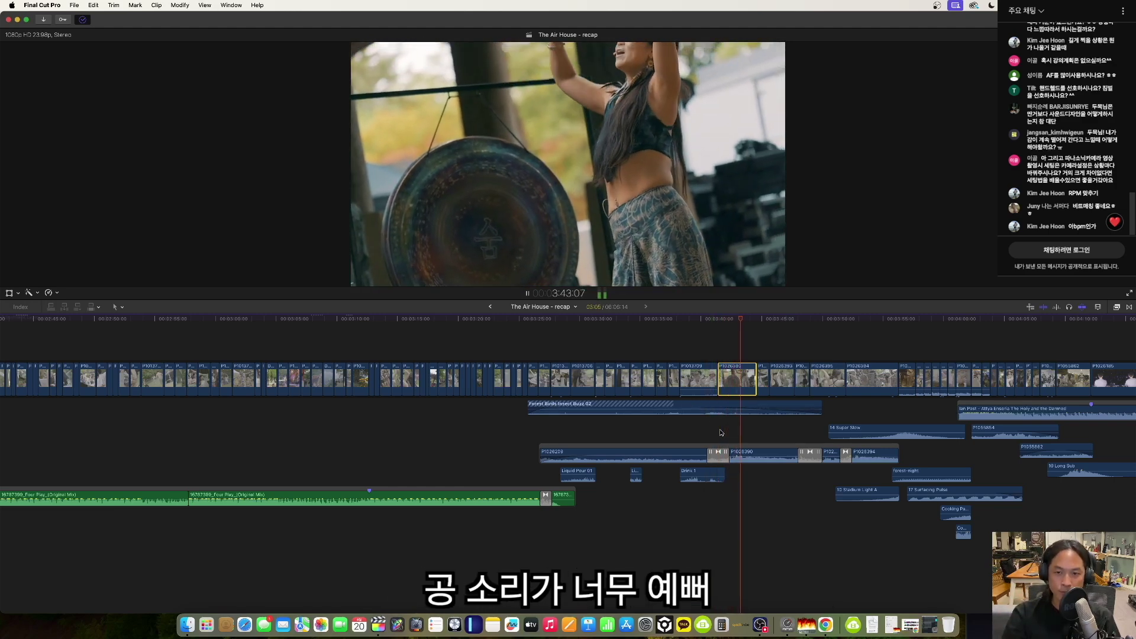
key("space")
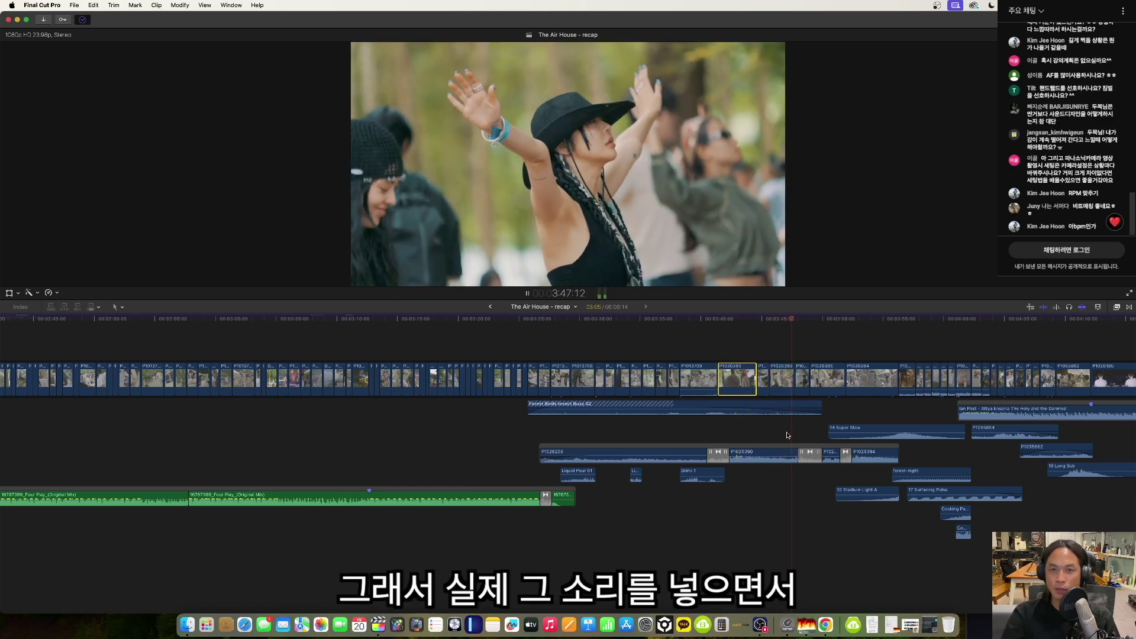
scroll(788, 436, "left", 2)
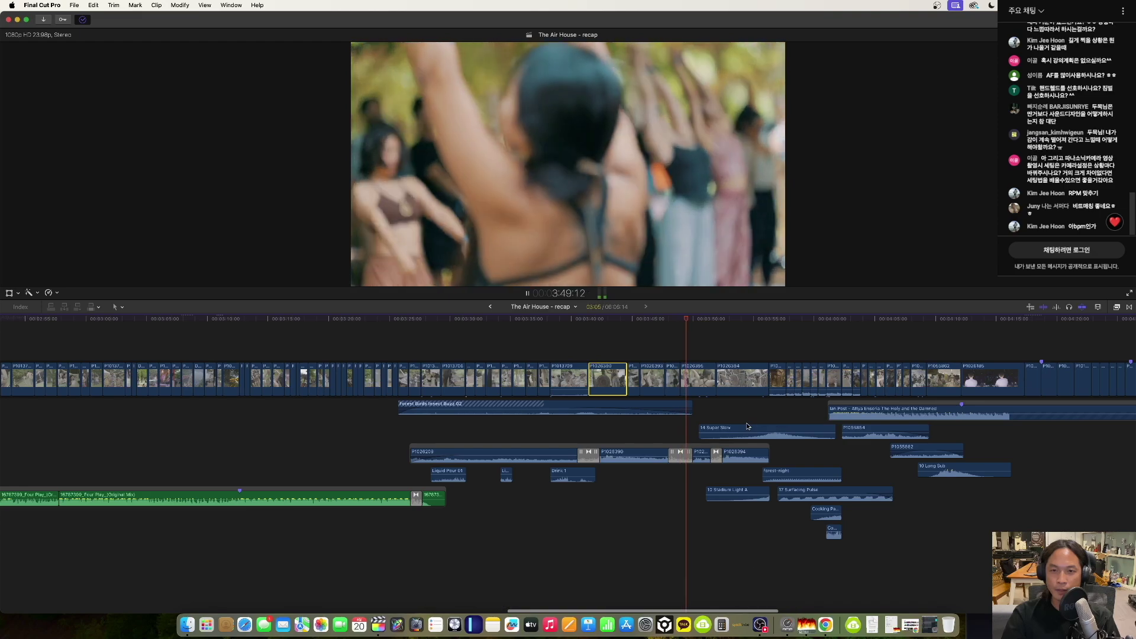
key("super+minus")
key("super+minus")
key("super+minus")
key("super+minus")
Play a little more of the gong scene, then stop.
key("space")
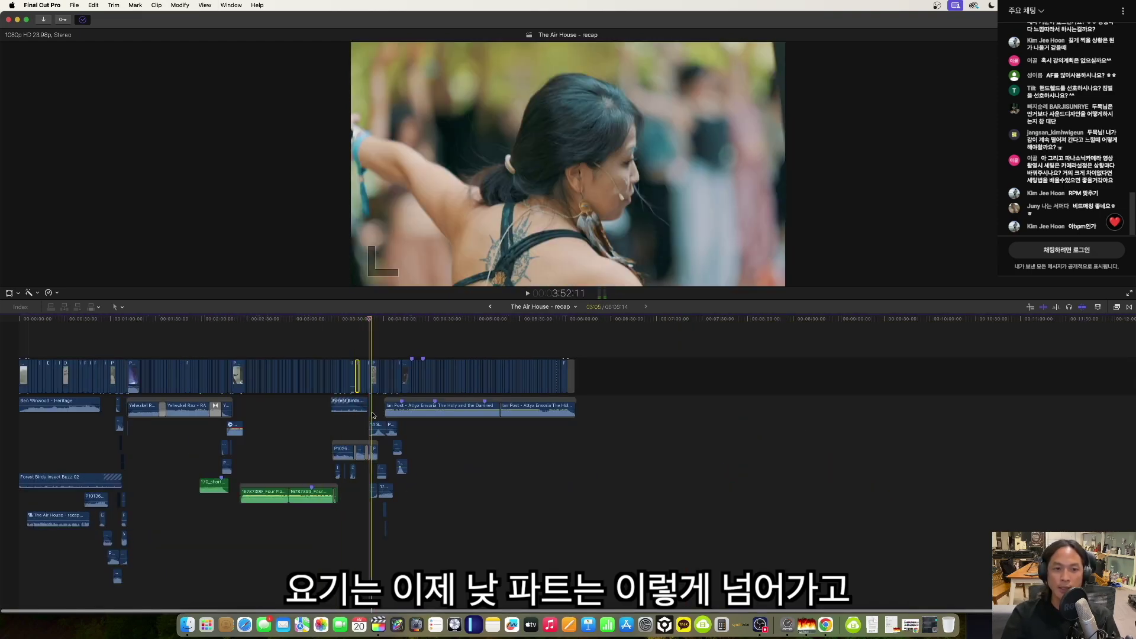
key("space")
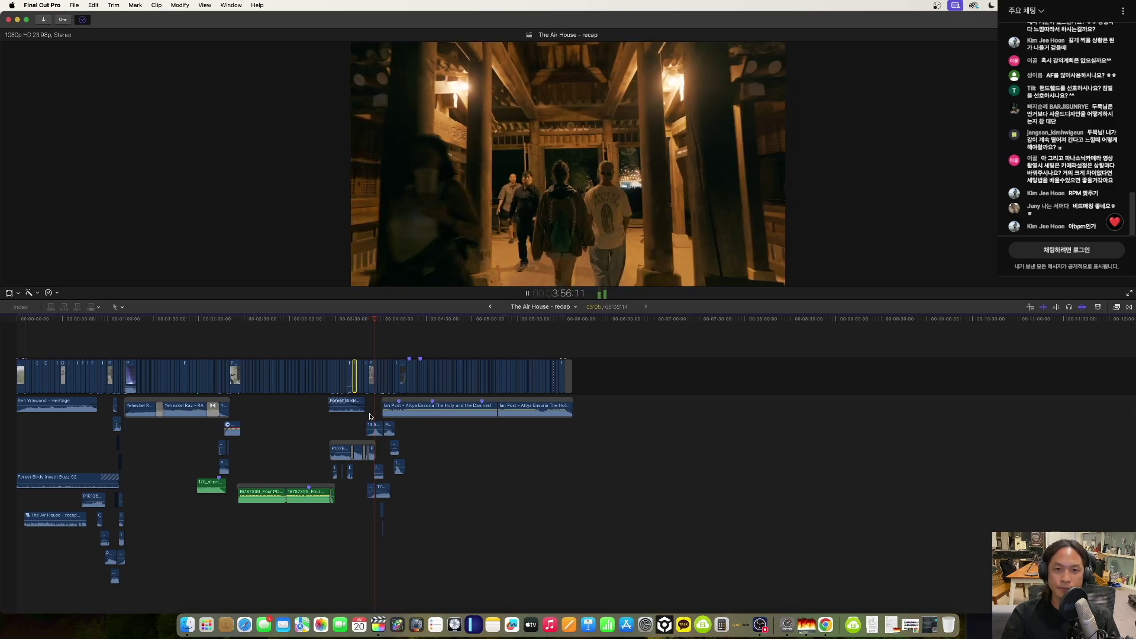
key("space")
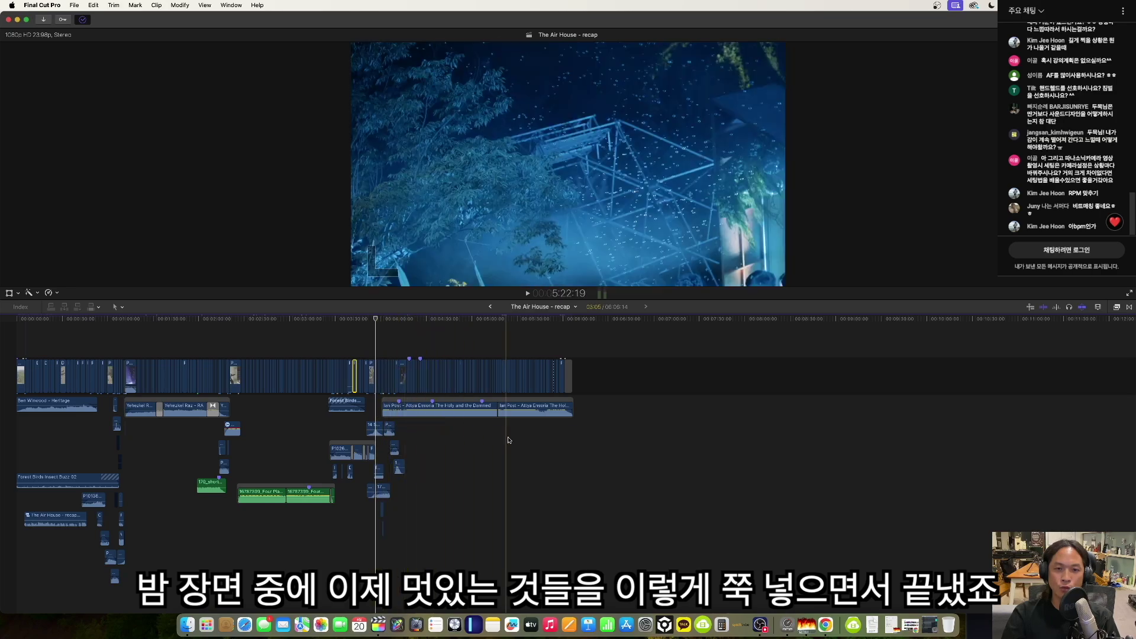
Fit the whole project and park the playhead at 00:00:00:00 on the aerial forest shot.
scroll(571, 439, "left", 2)
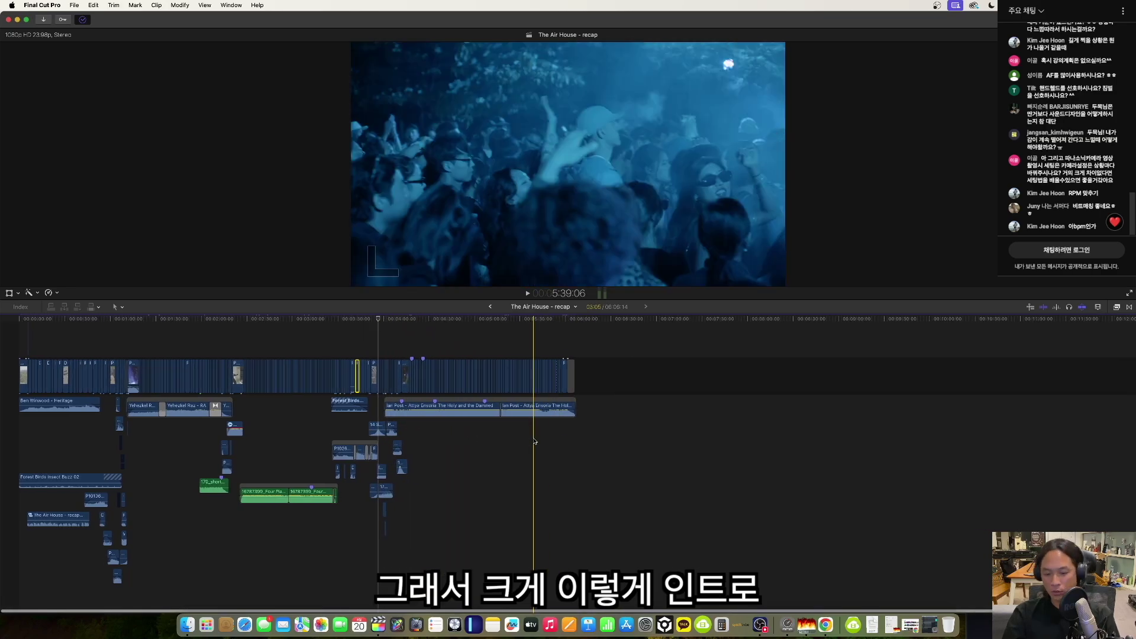
key("shift+z")
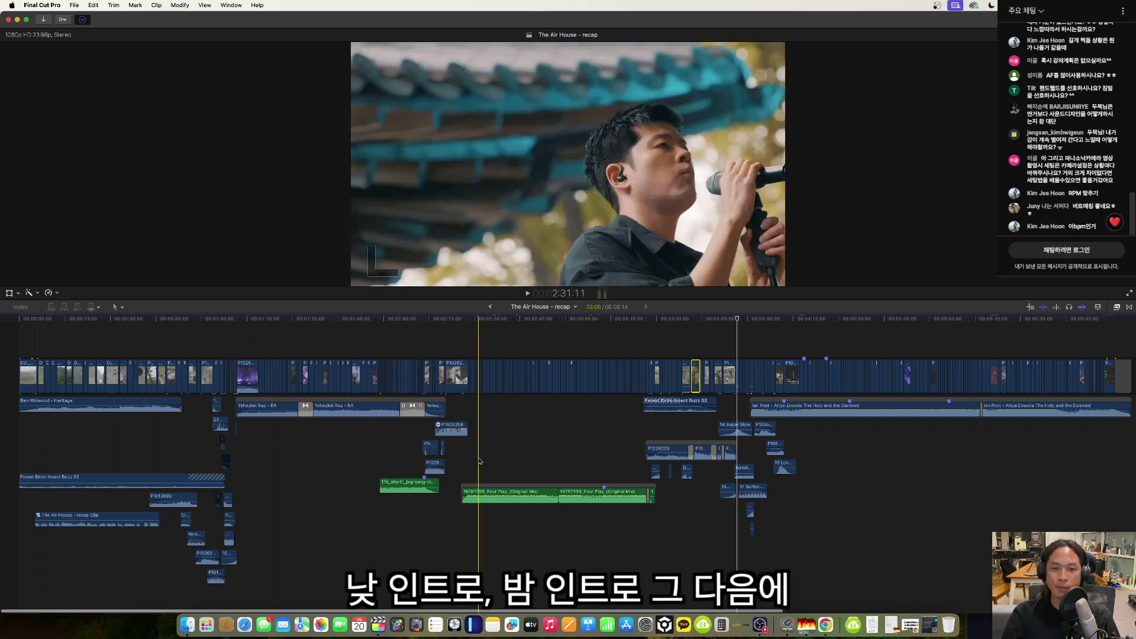
scroll(661, 414, "right", 5)
scroll(661, 414, "right", 5)
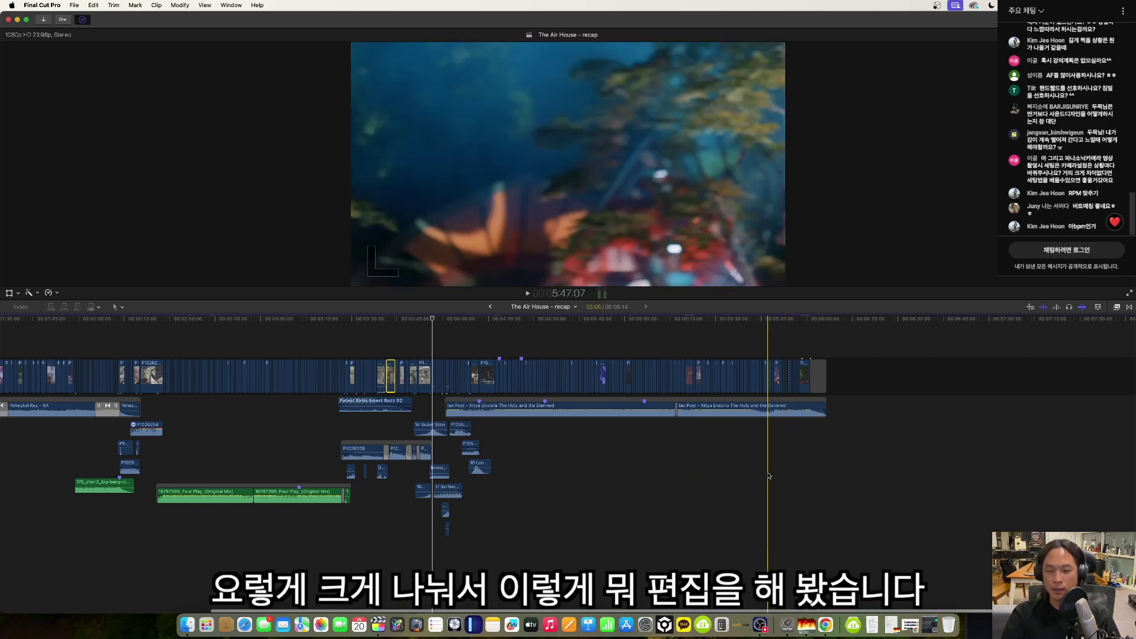
scroll(732, 473, "left", 10)
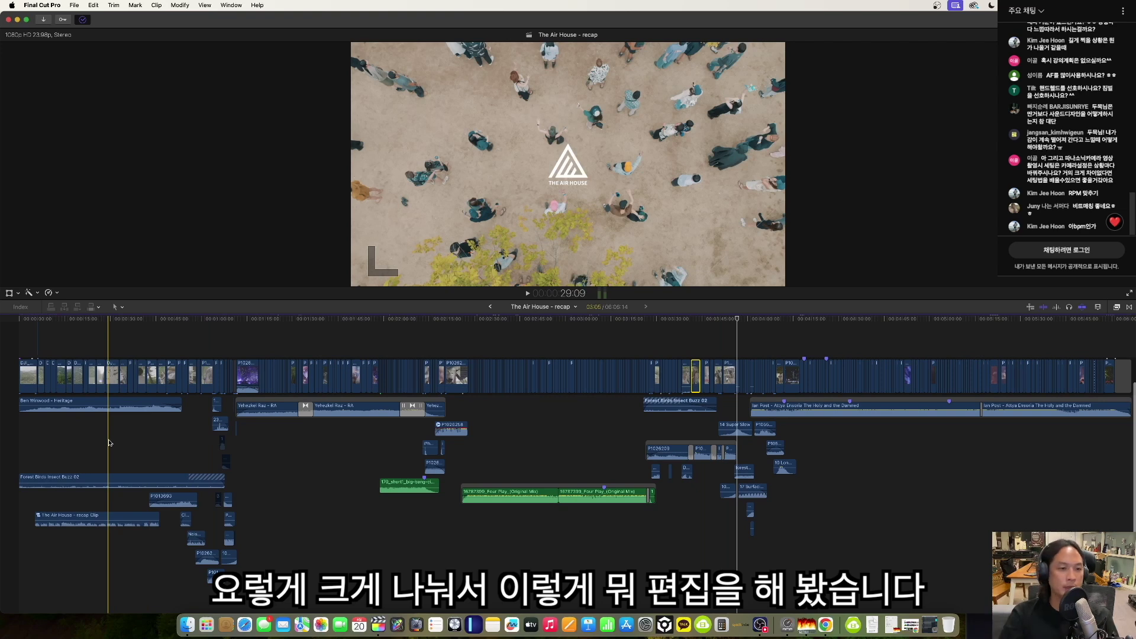
left_click(17, 453)
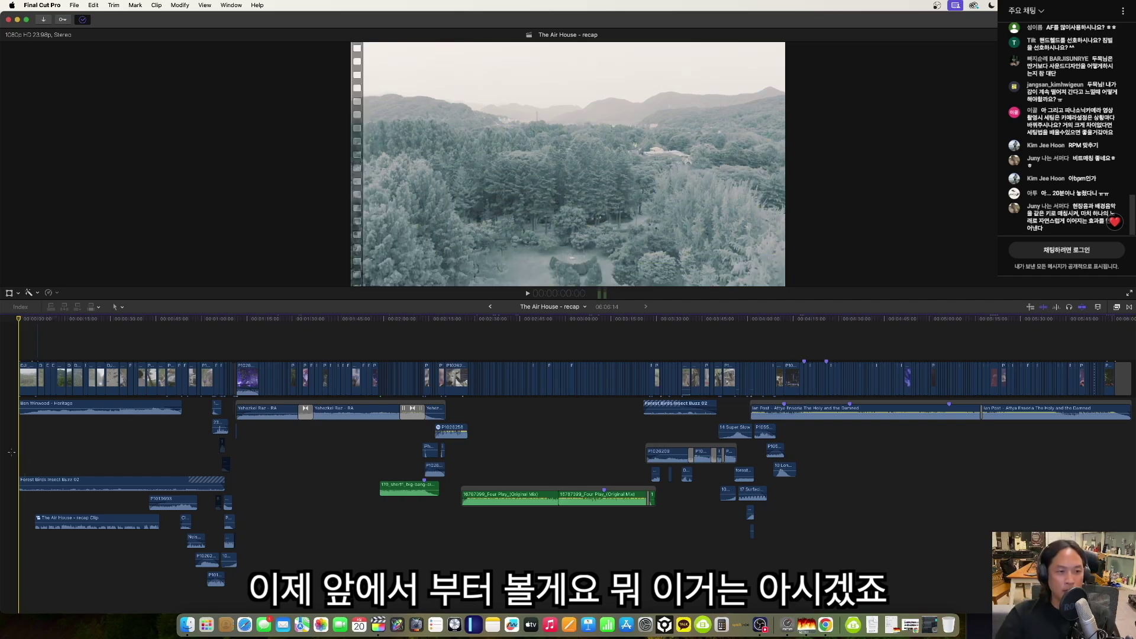
Show the Inspector and media library for the opening drone clip and play it from the start.
key("super+equal")
key("super+equal")
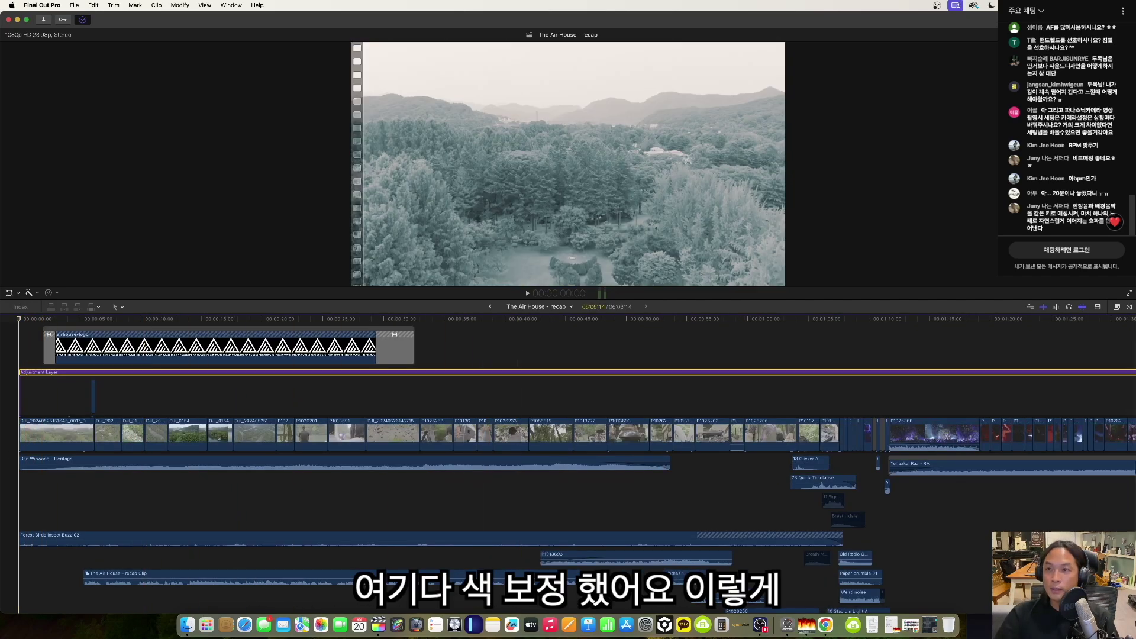
key("super+4")
key("ctrl+super+1")
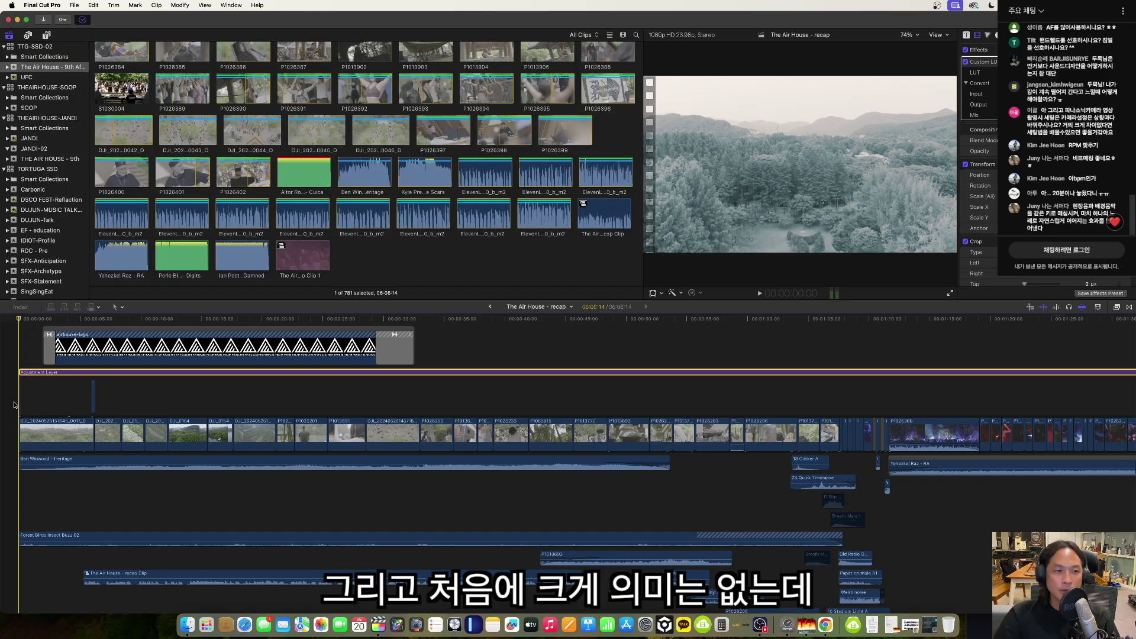
left_click(22, 426)
key("space")
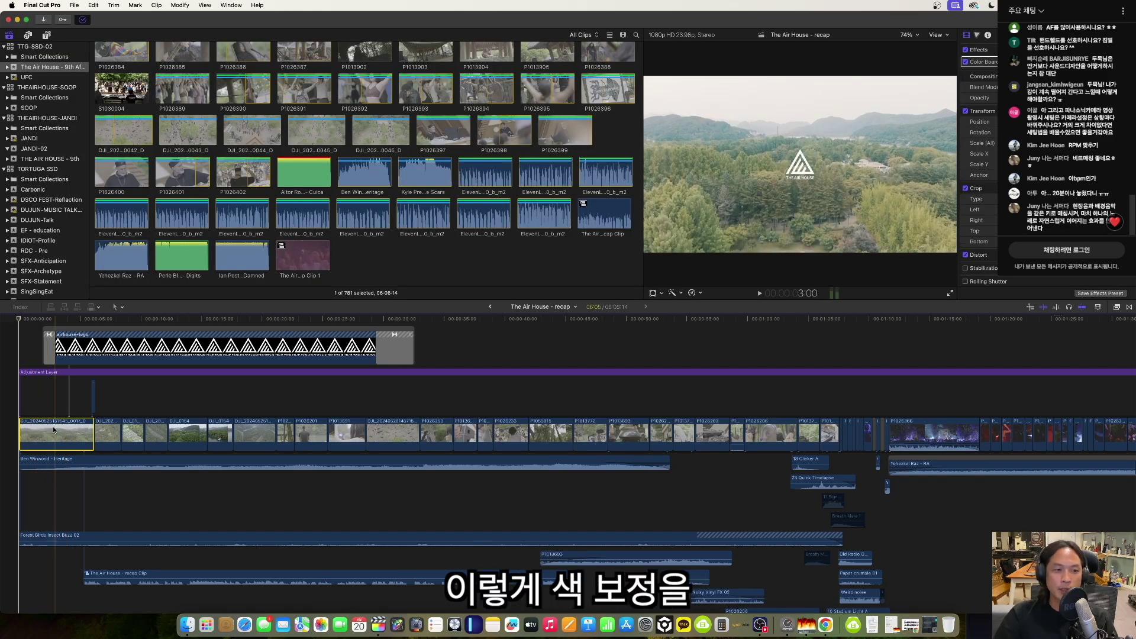
left_click(23, 435)
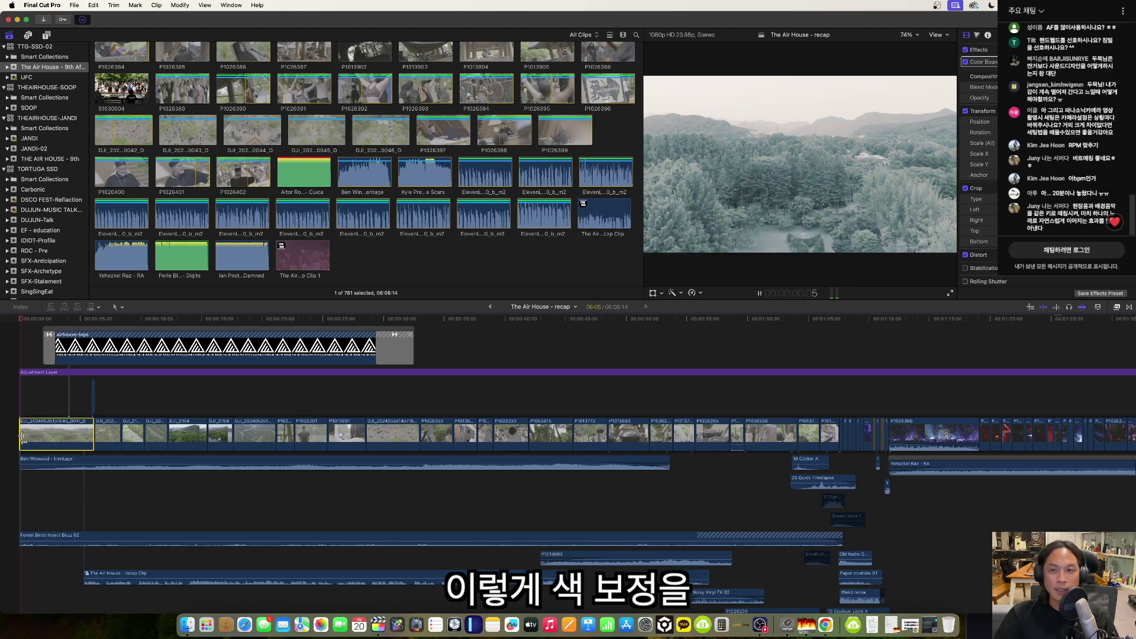
key("ctrl+super+1")
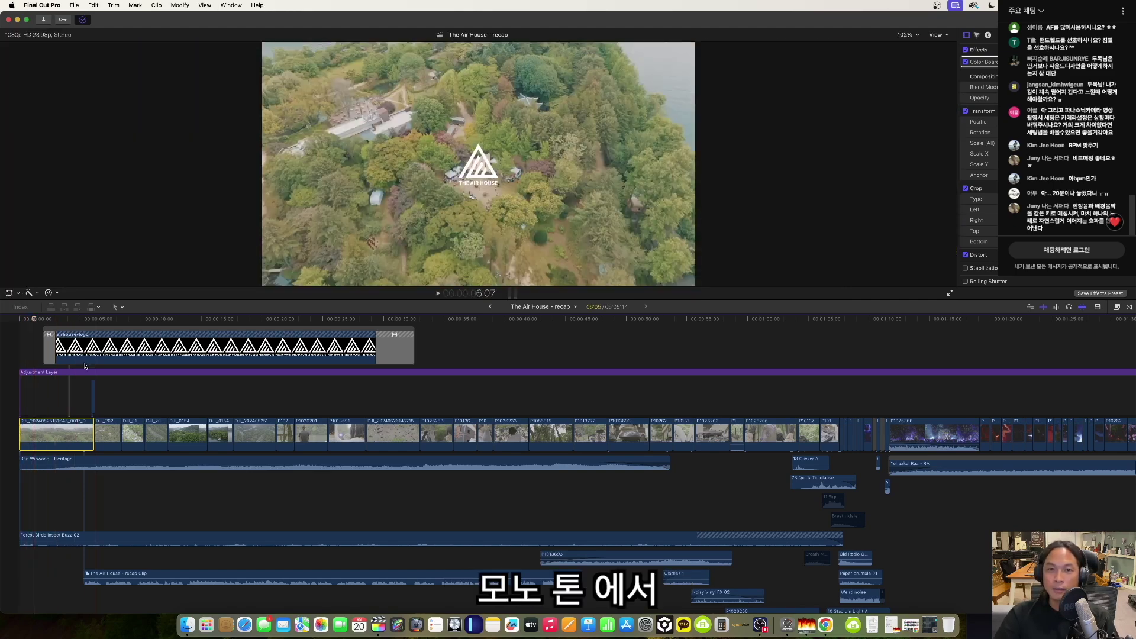
left_click(16, 419)
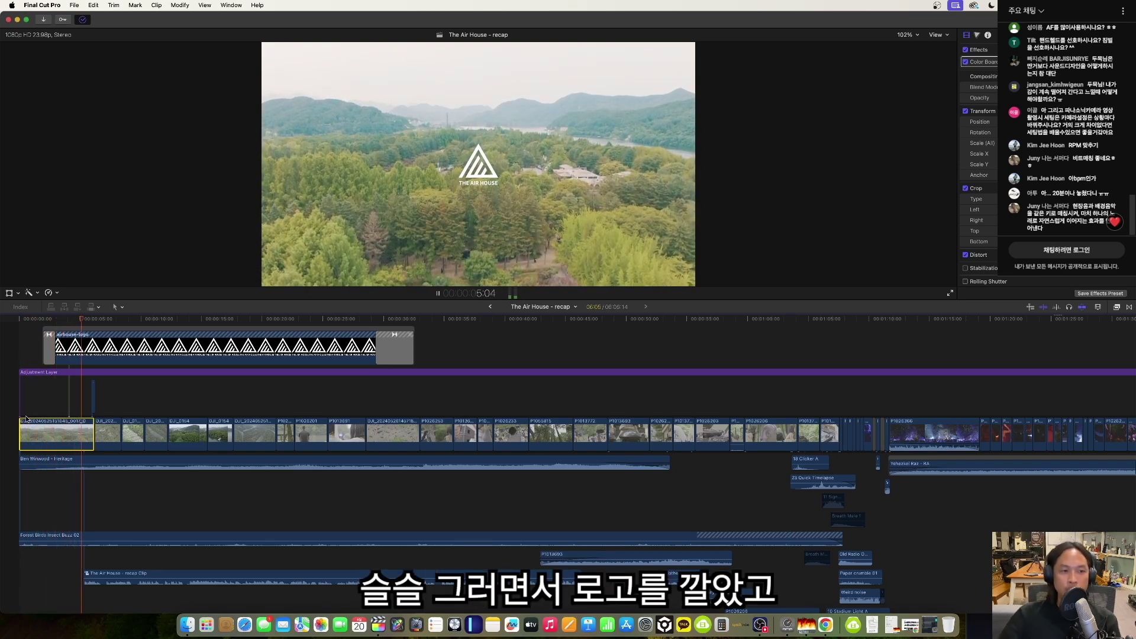
key("space")
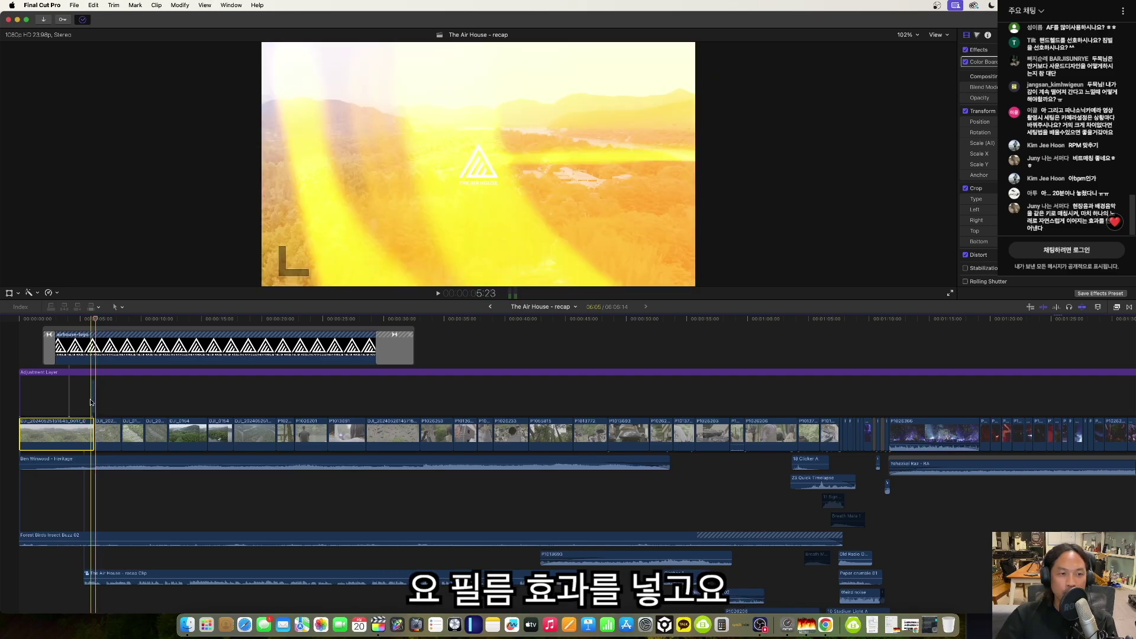
key("space")
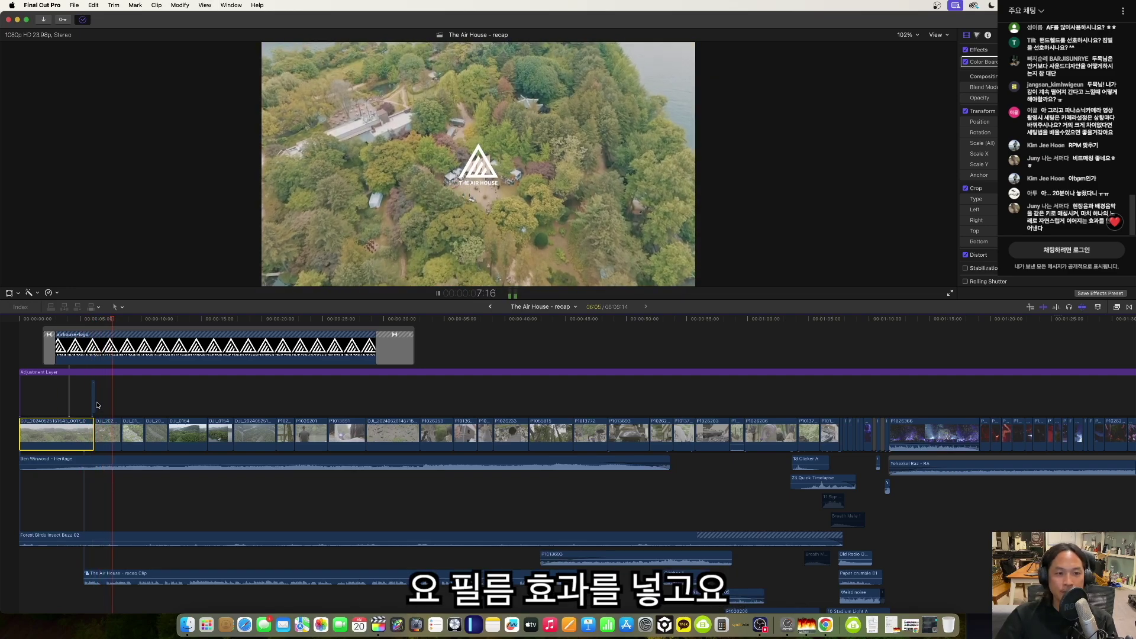
key("space")
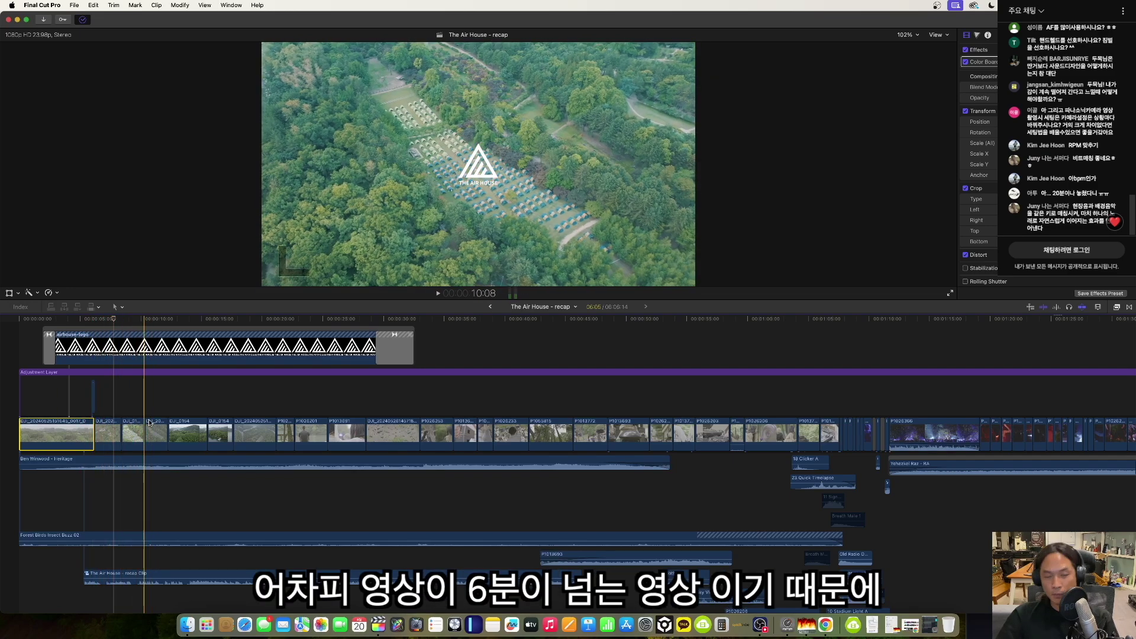
key("space")
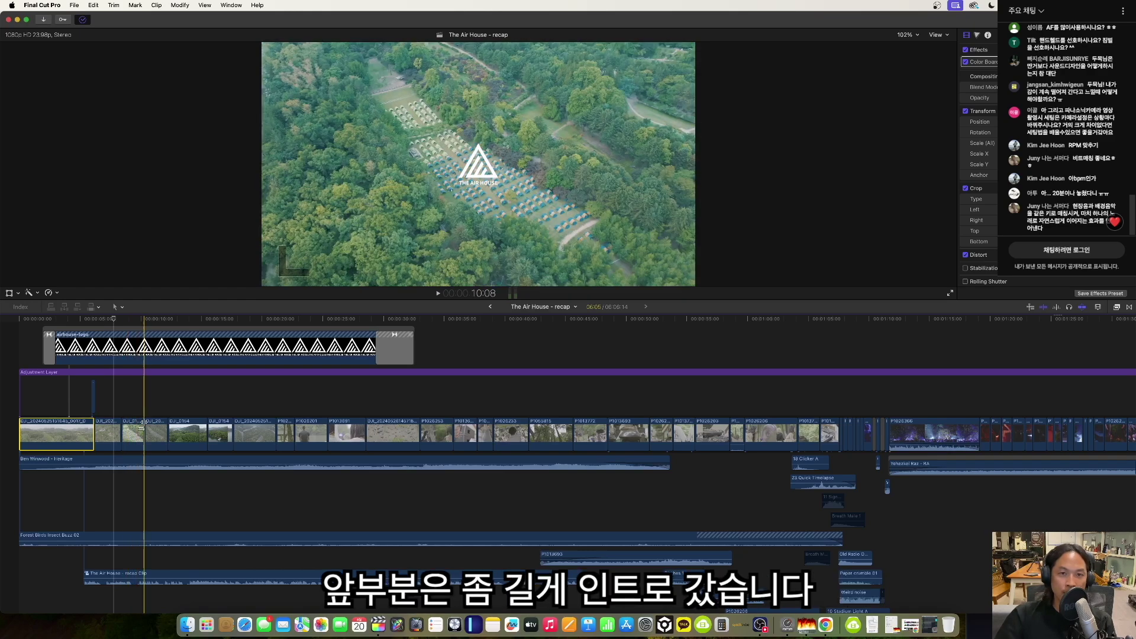
key("space")
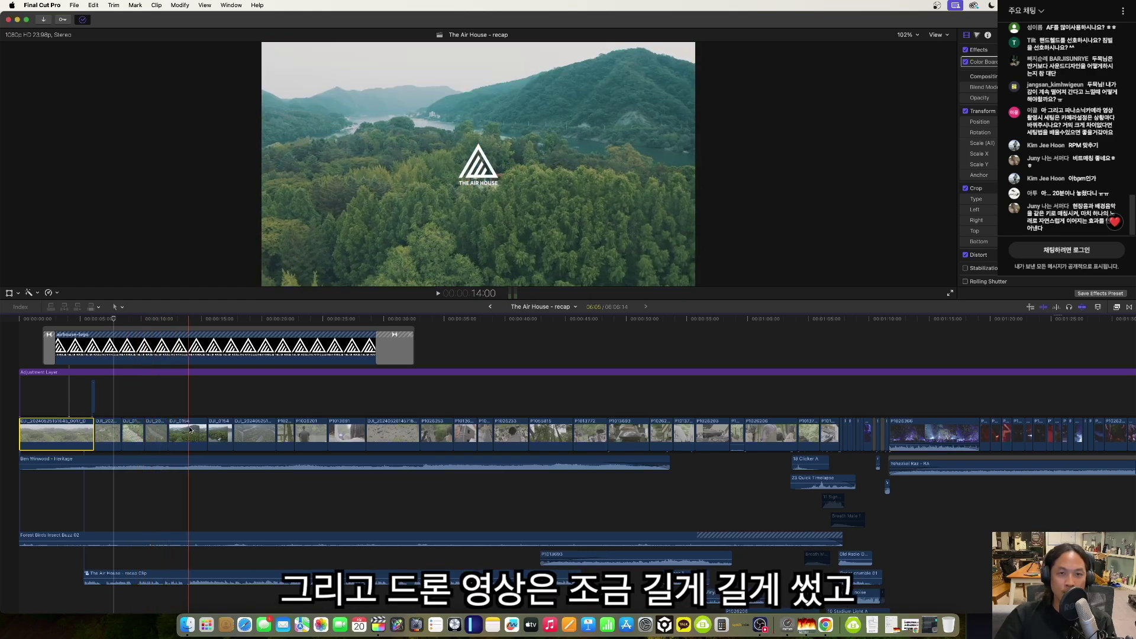
key("space")
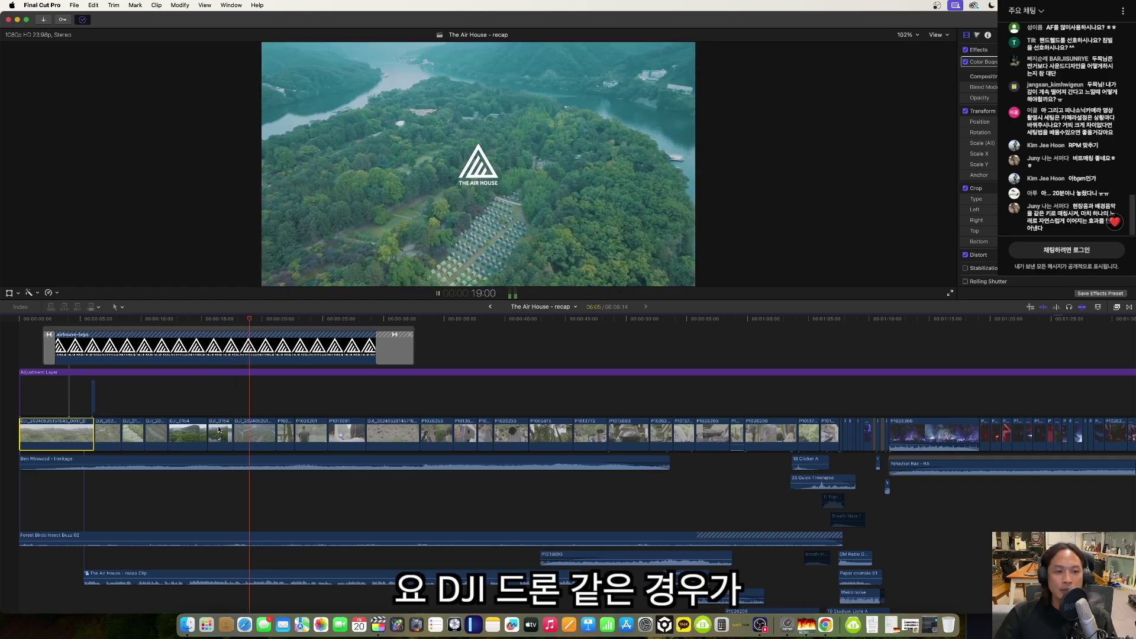
key("space")
left_click(255, 433)
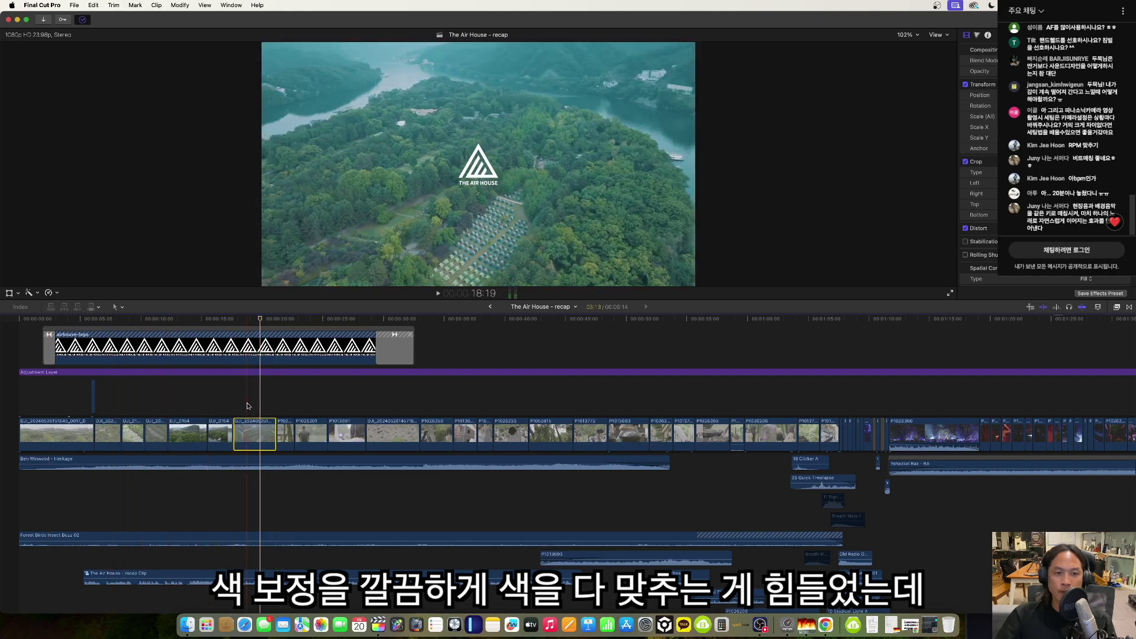
left_click(254, 406)
key("space")
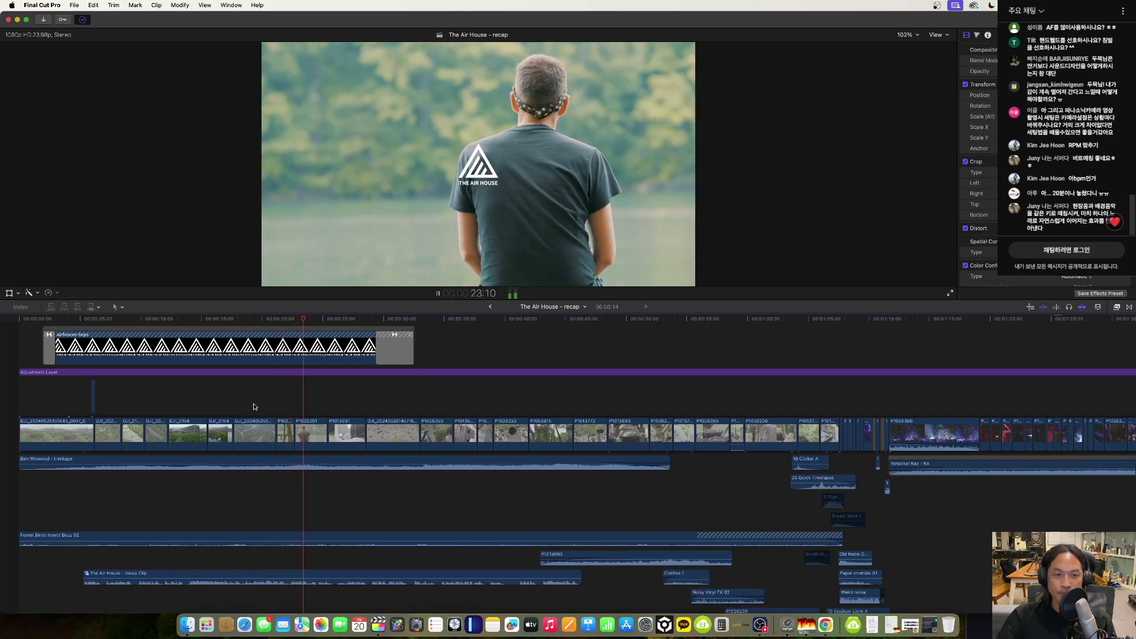
key("space")
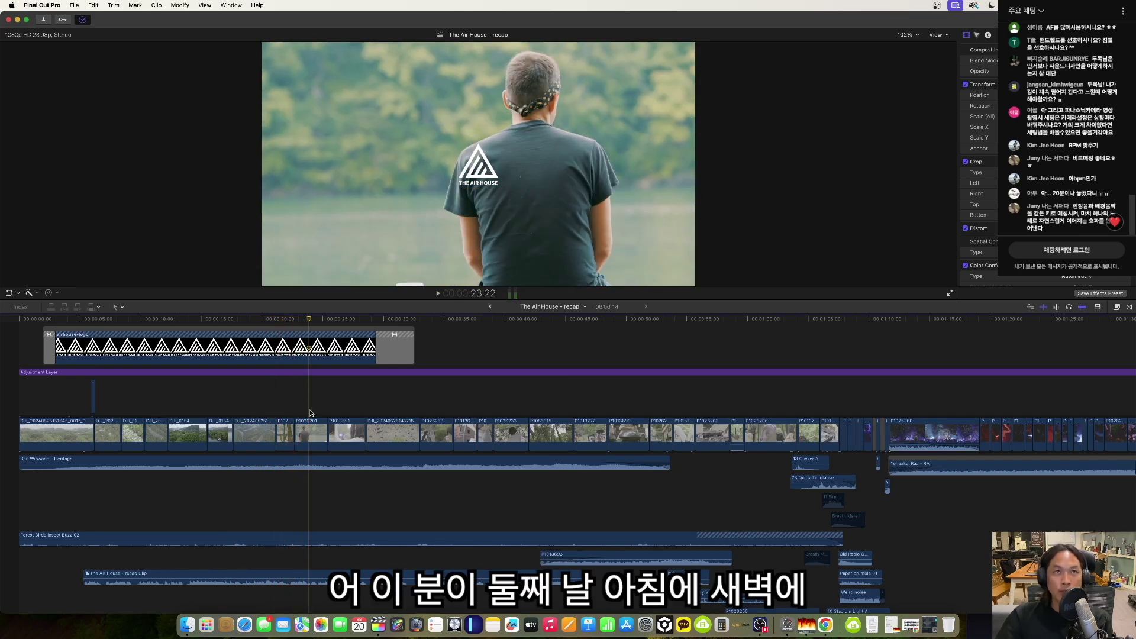
left_click(294, 412)
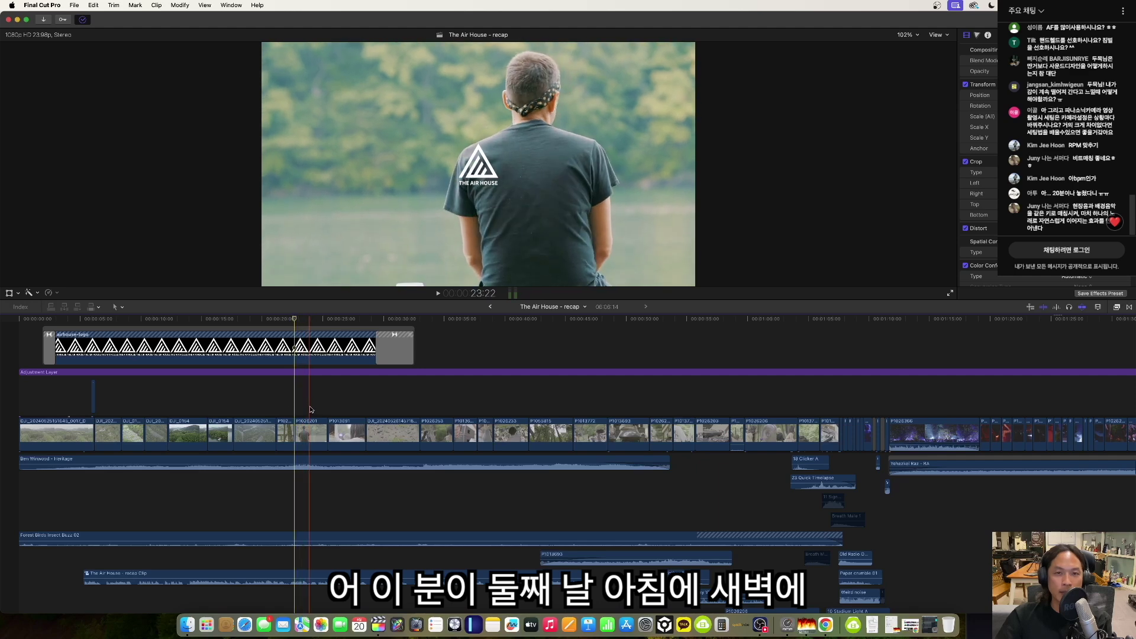
left_click(312, 409)
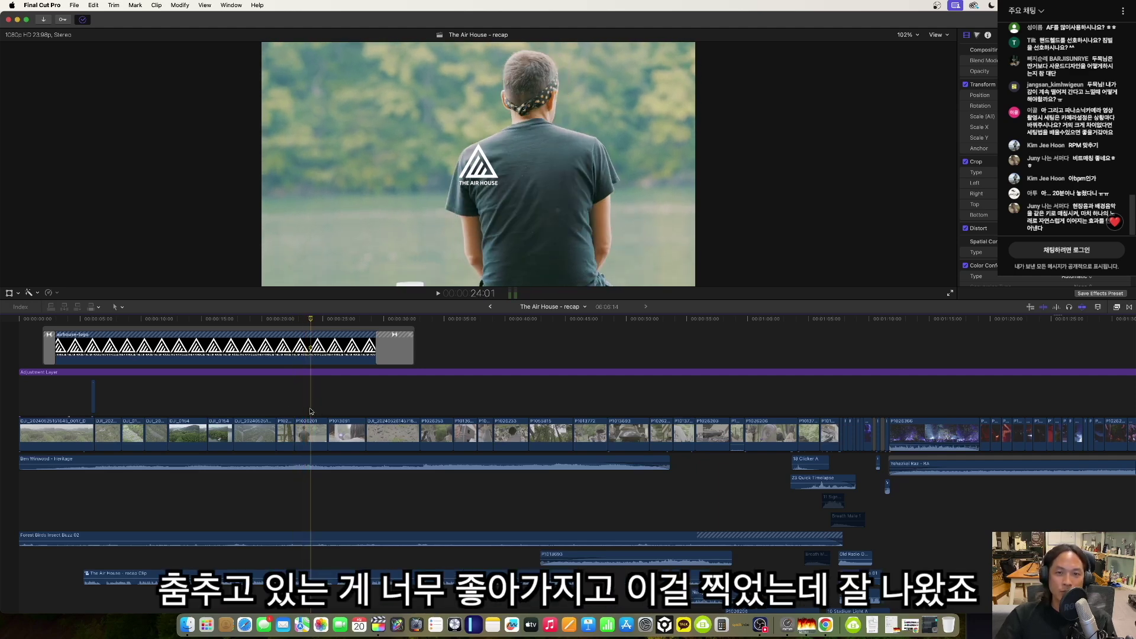
scroll(305, 414, "down", 1)
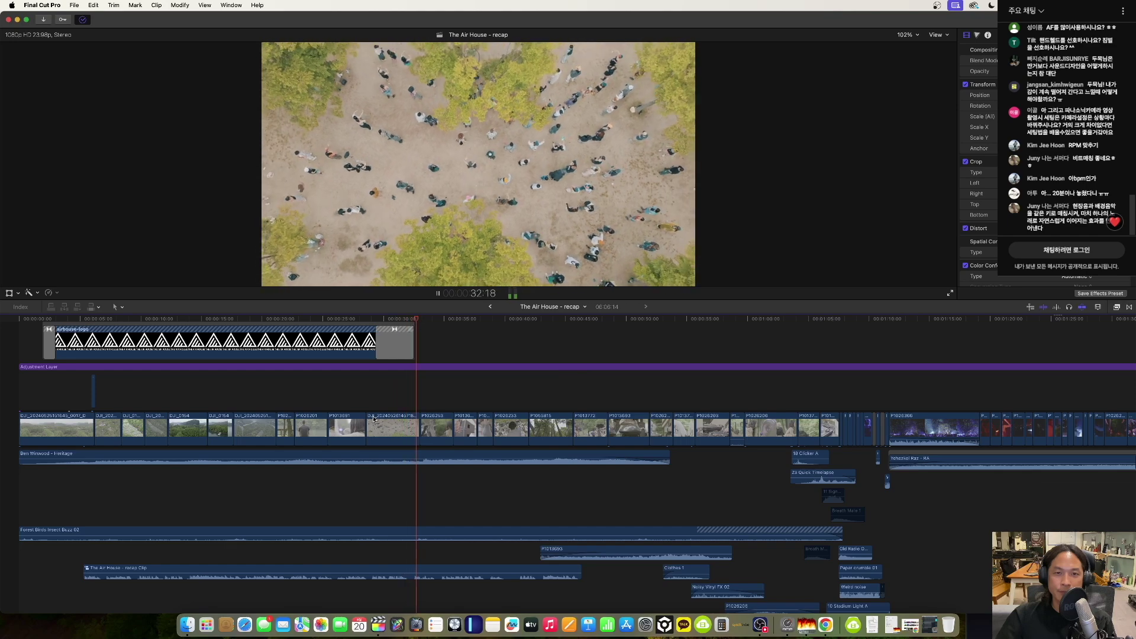
key("space")
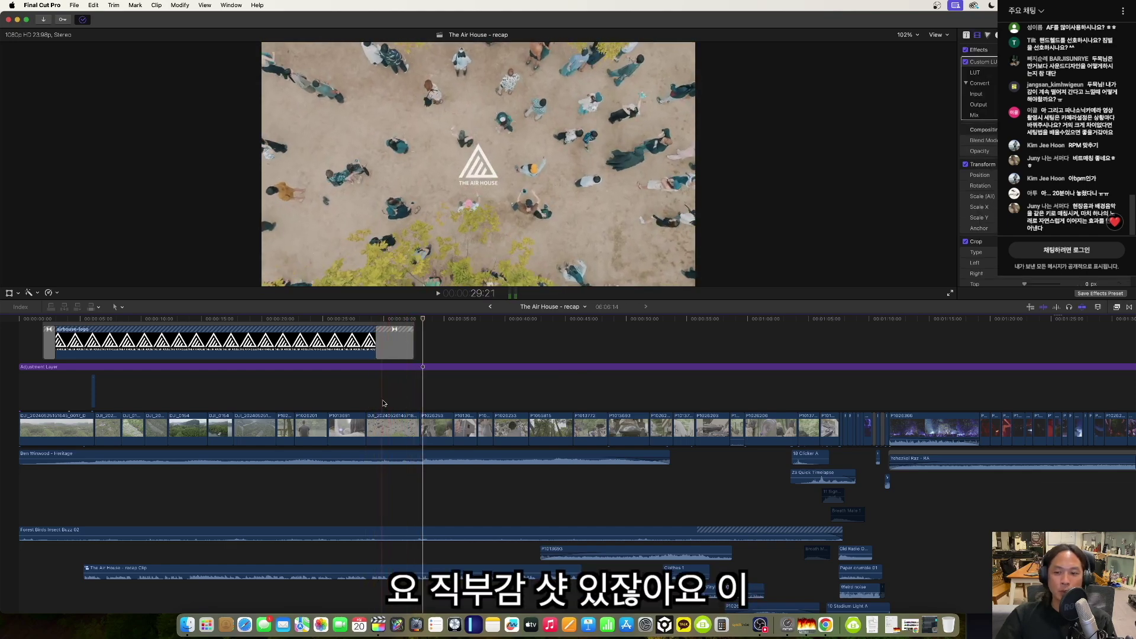
left_click(394, 421)
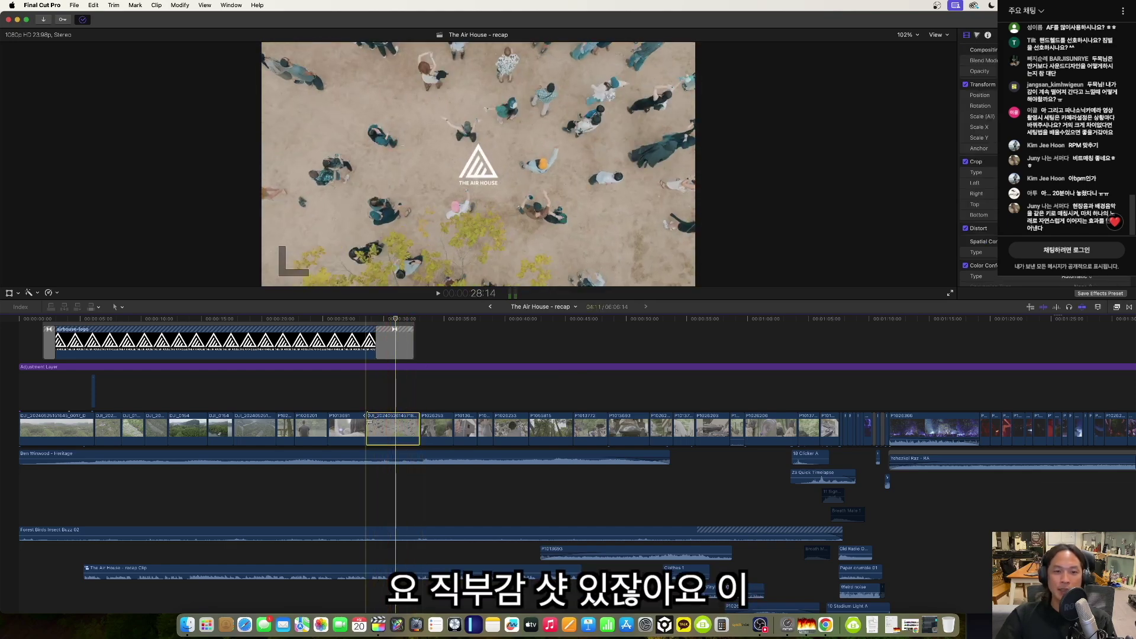
left_click(404, 407)
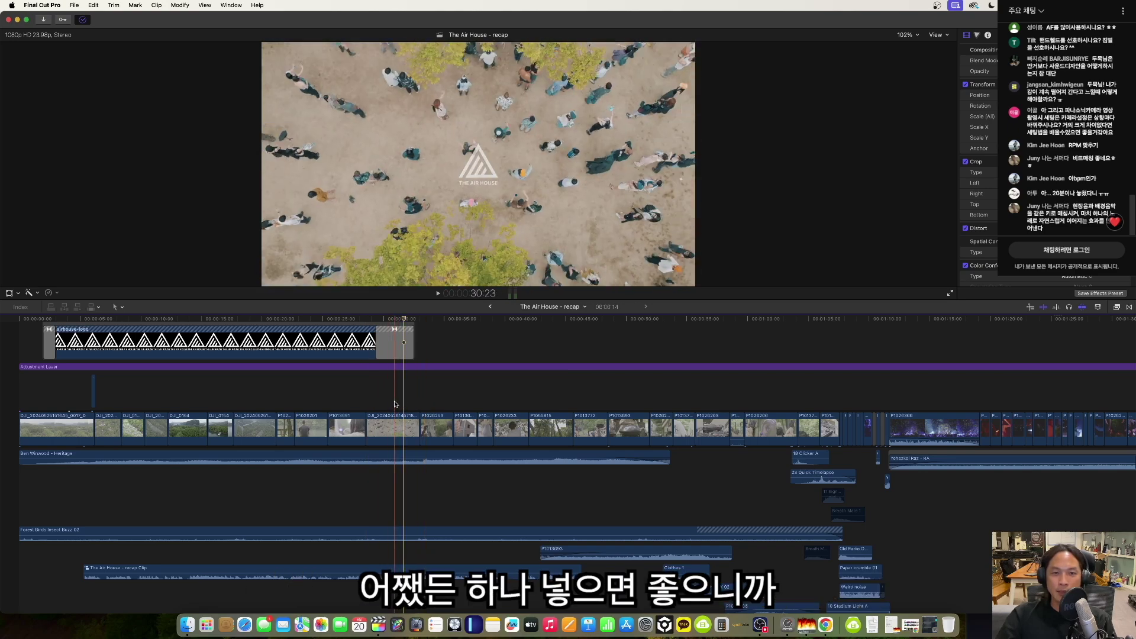
key("space")
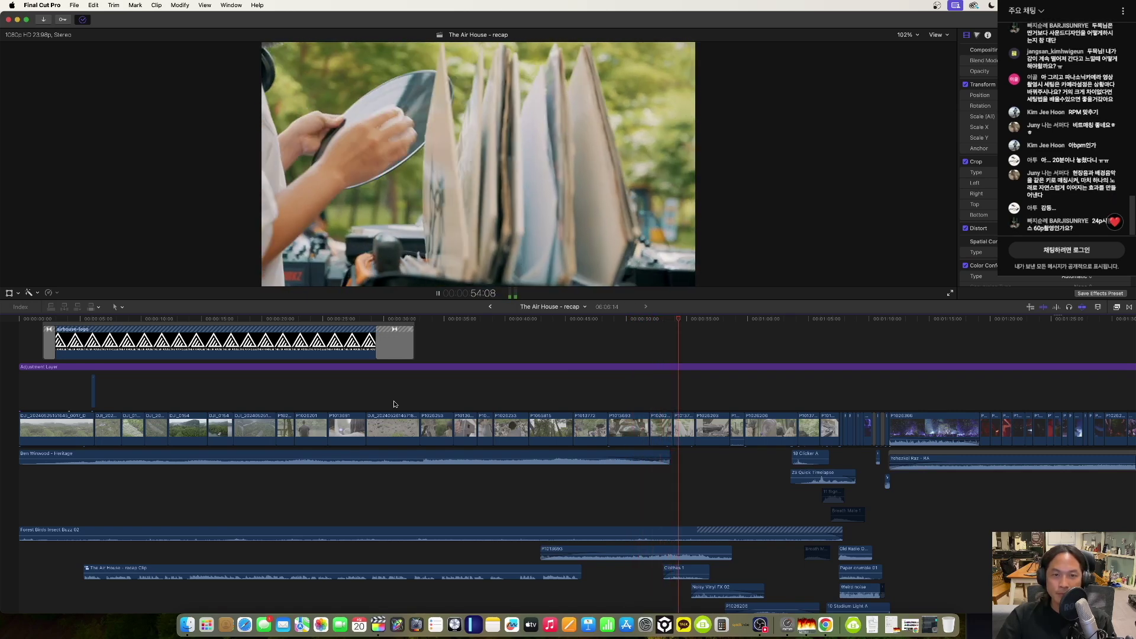
scroll(394, 404, "down", 1)
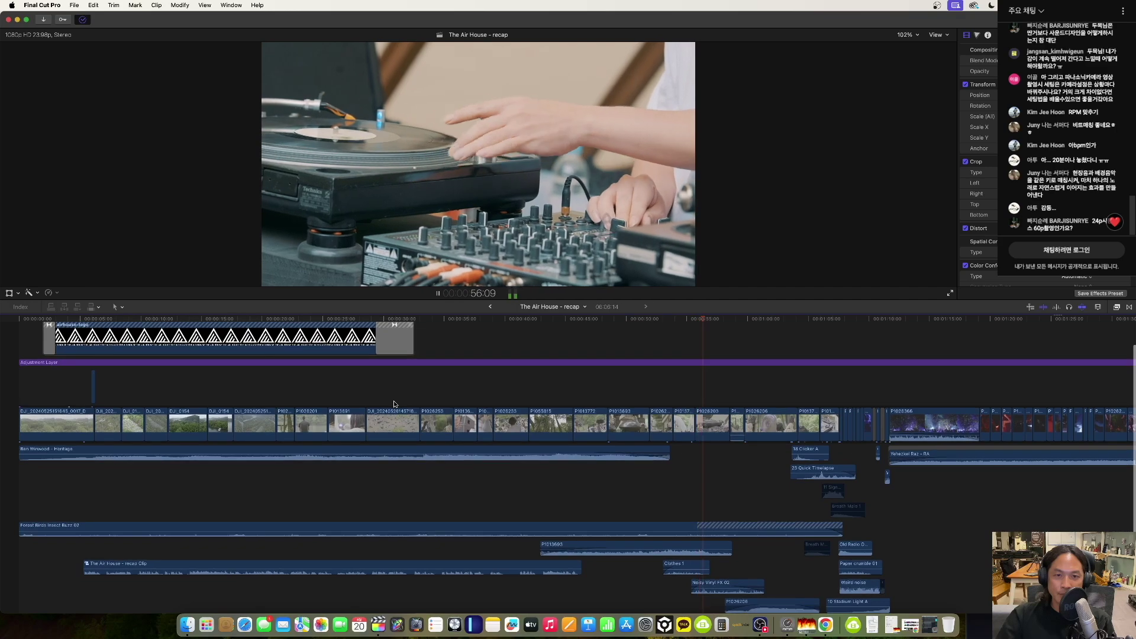
scroll(395, 404, "down", 5)
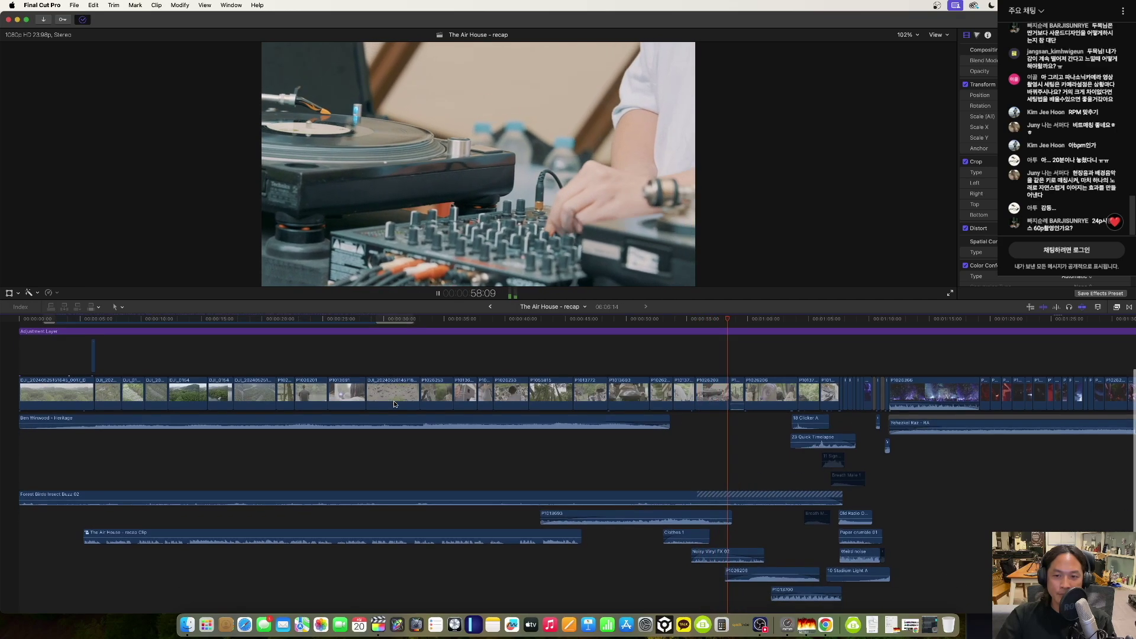
scroll(394, 404, "down", 3)
key("space")
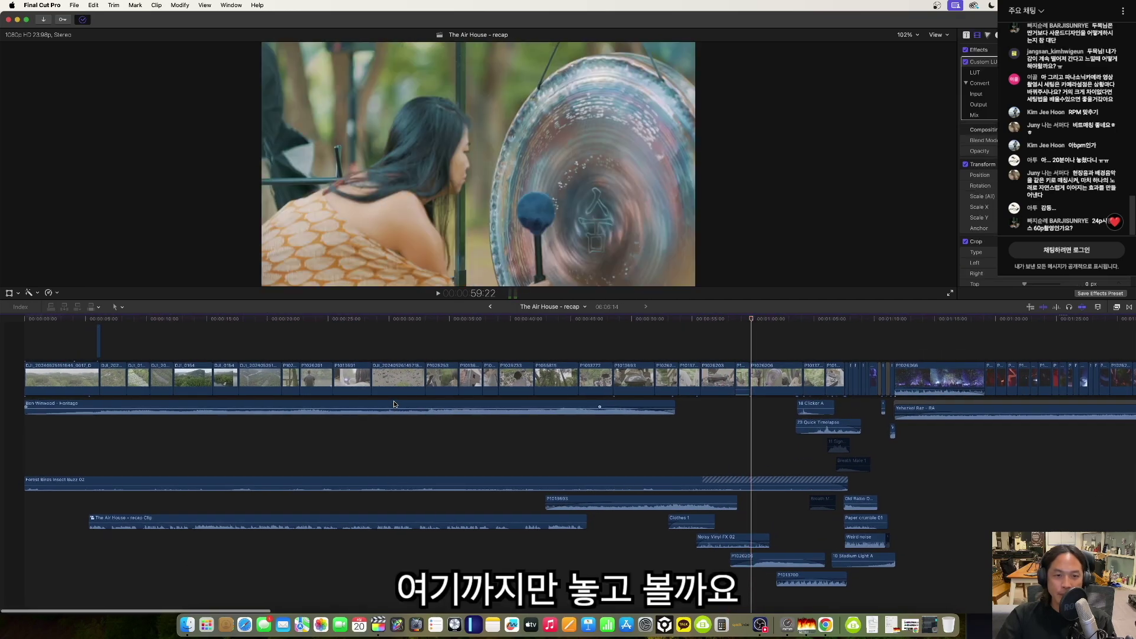
scroll(249, 453, "up", 2)
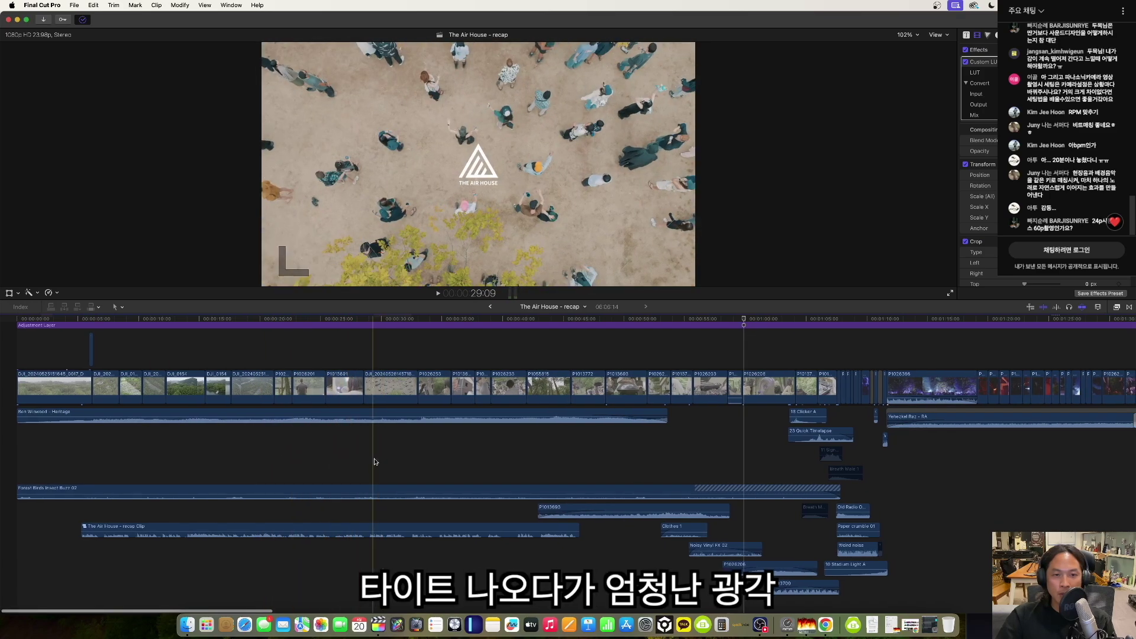
scroll(411, 460, "right", 1)
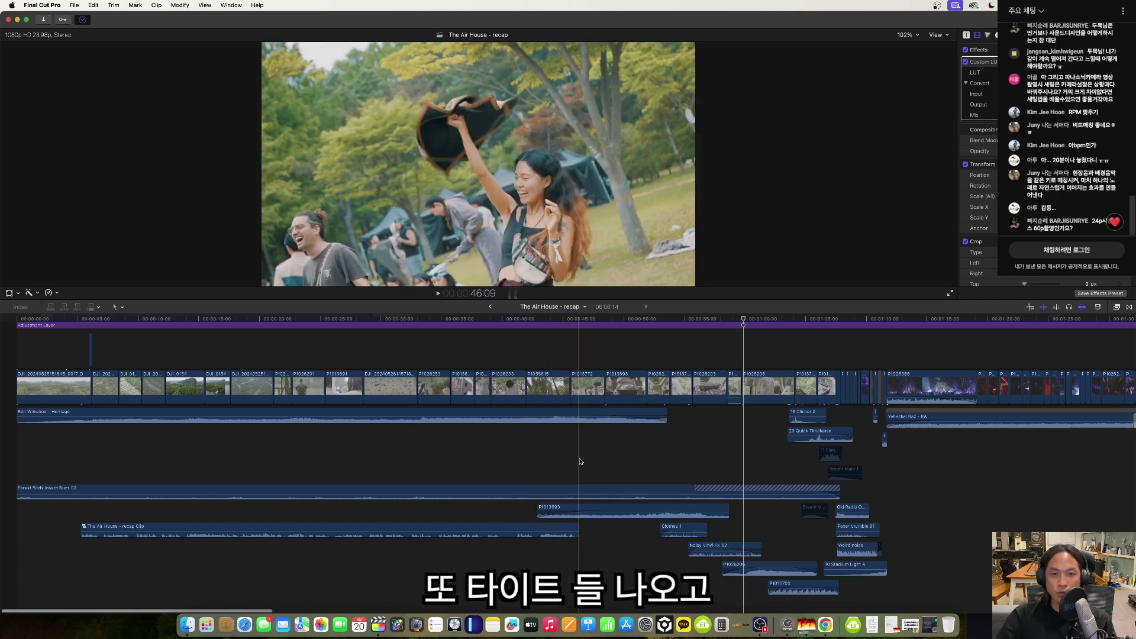
Select the P1013693 handpan sound clip and play it against the Ben Winwood – Heritage music.
left_click(606, 472)
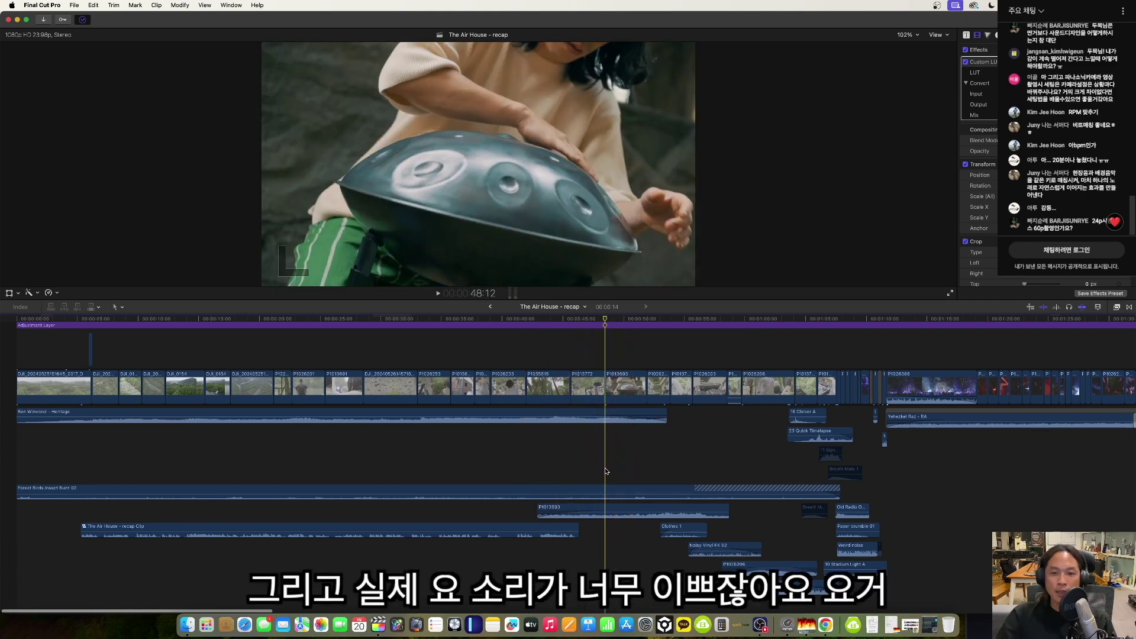
left_click(610, 421)
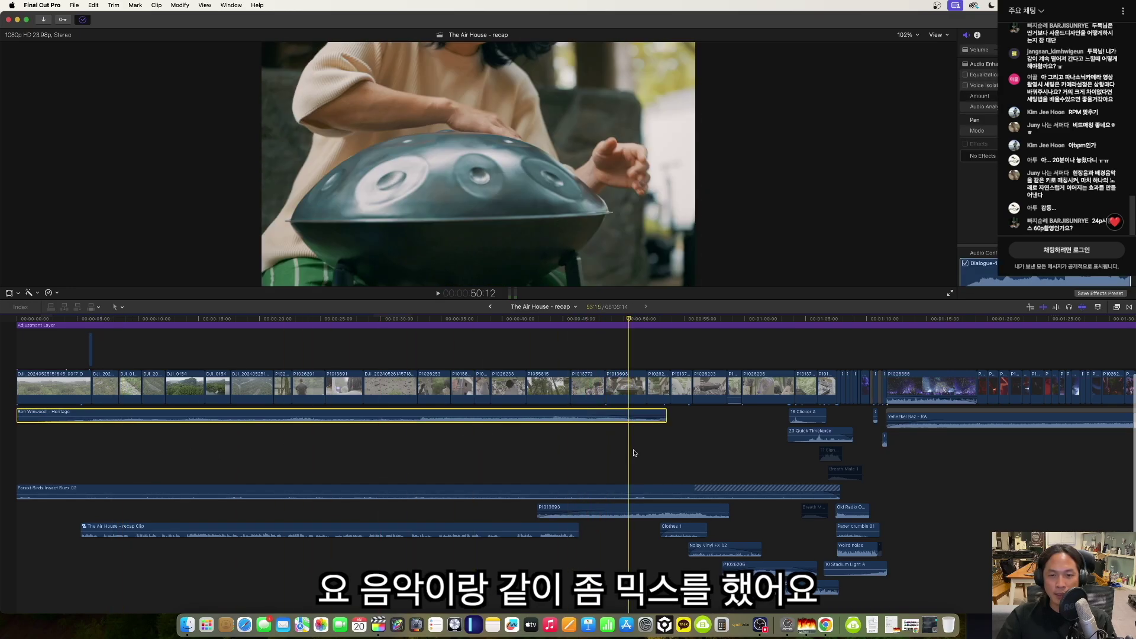
left_click(606, 455)
left_click(608, 510)
left_click(608, 512)
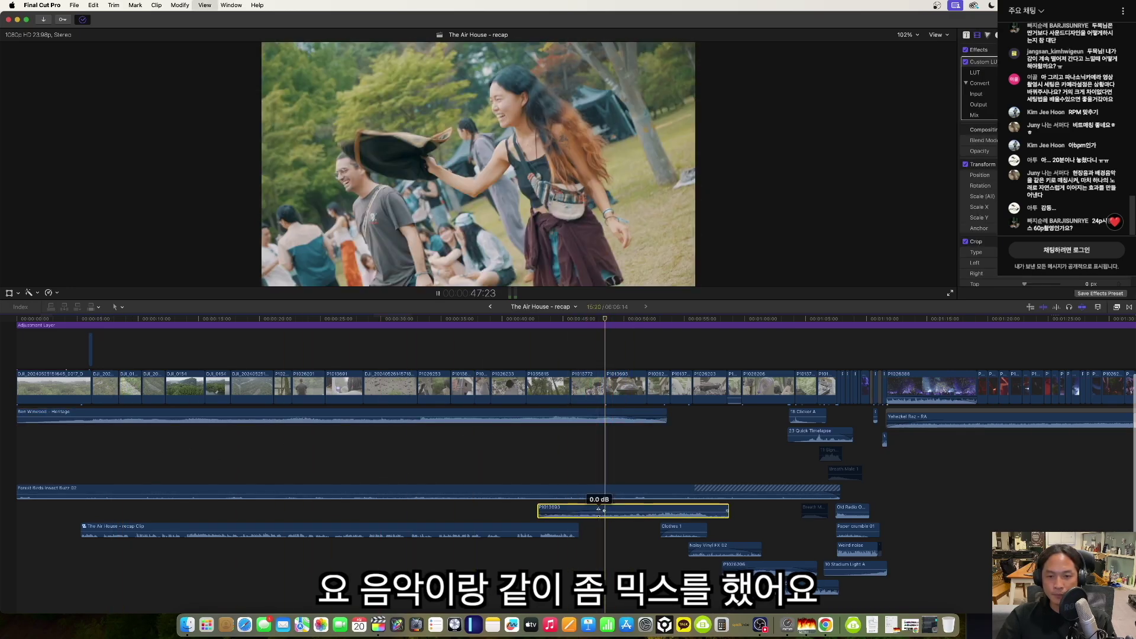
key("space")
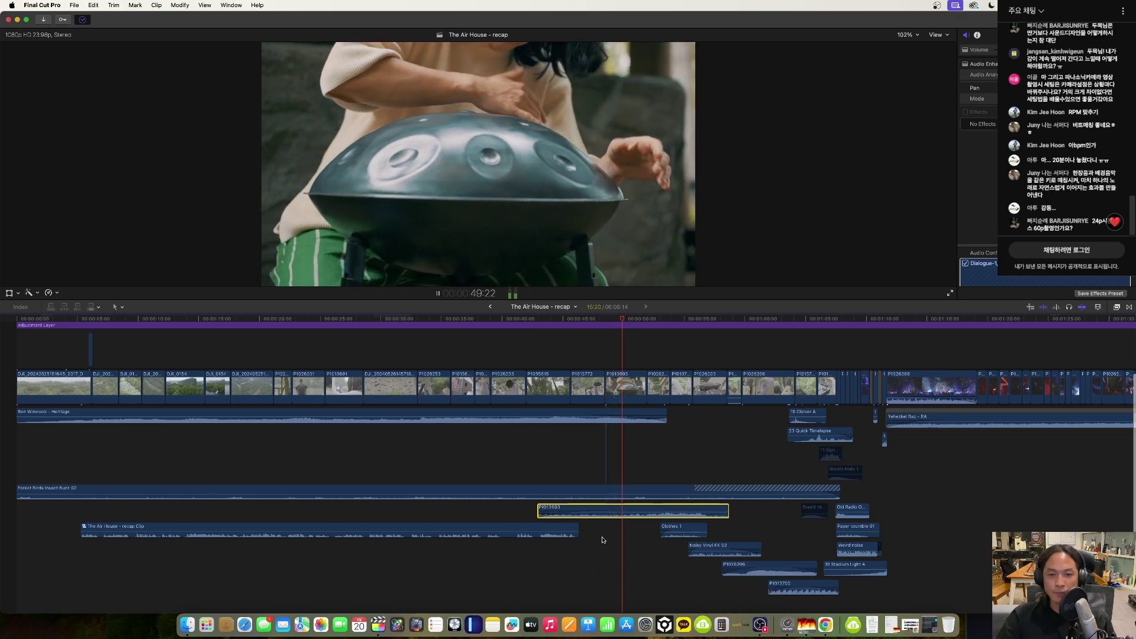
key("space")
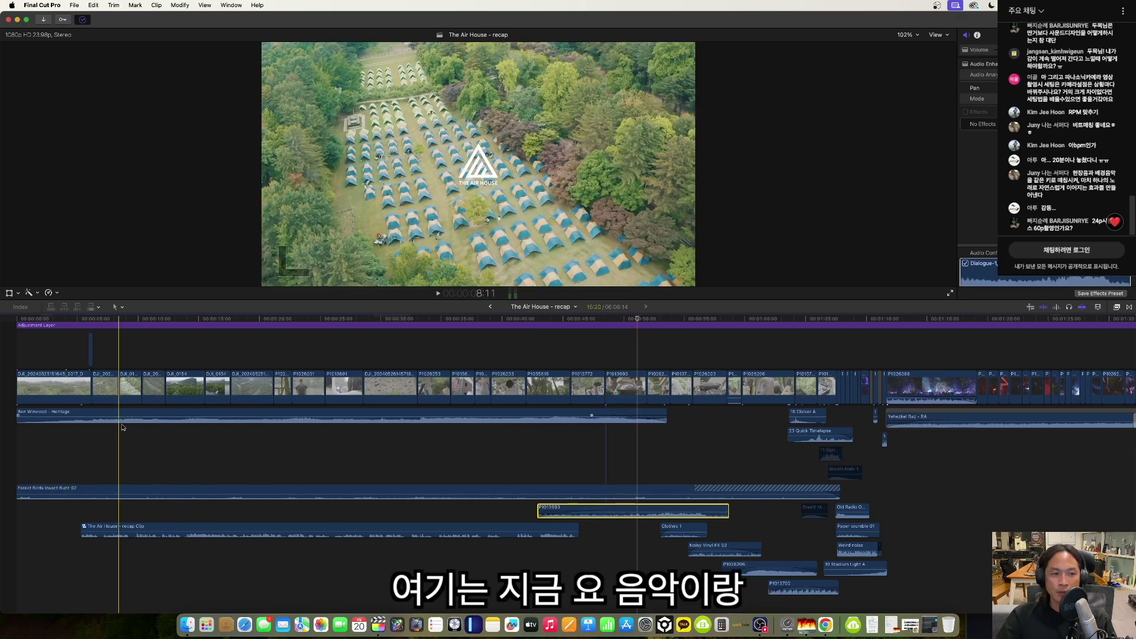
Select the Forest Birds Insect Buzz 02 clip and both music beds, and play the opening.
left_click_drag(34, 462, 71, 501)
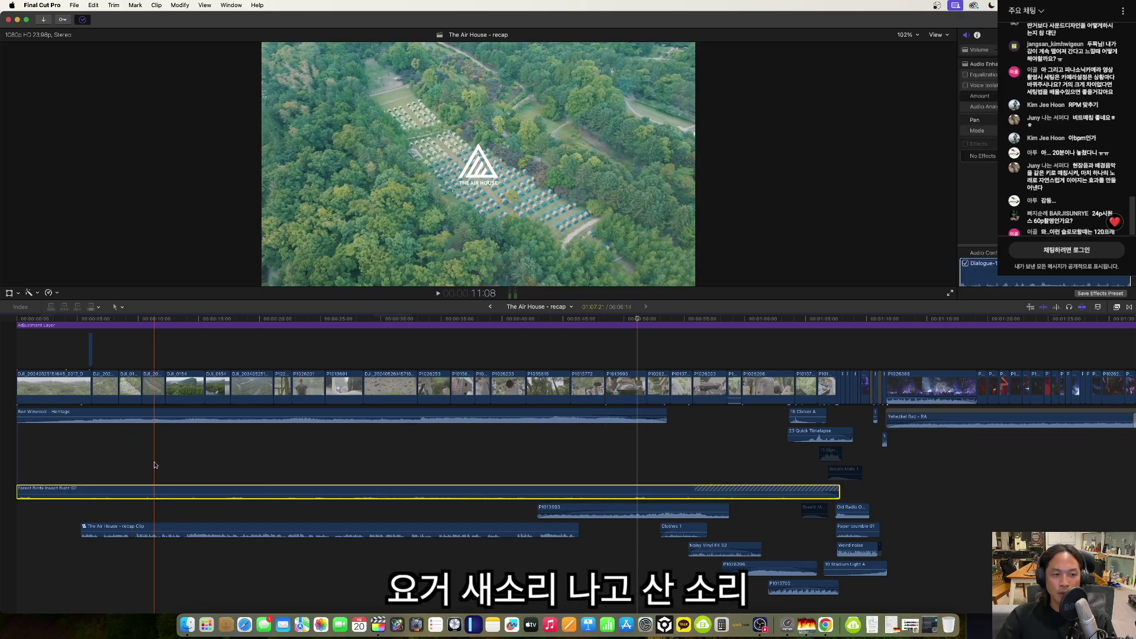
mouse_move(190, 462)
left_mouse_down()
mouse_move(211, 501)
mouse_move(184, 550)
left_mouse_up()
left_click_drag(133, 509, 133, 418)
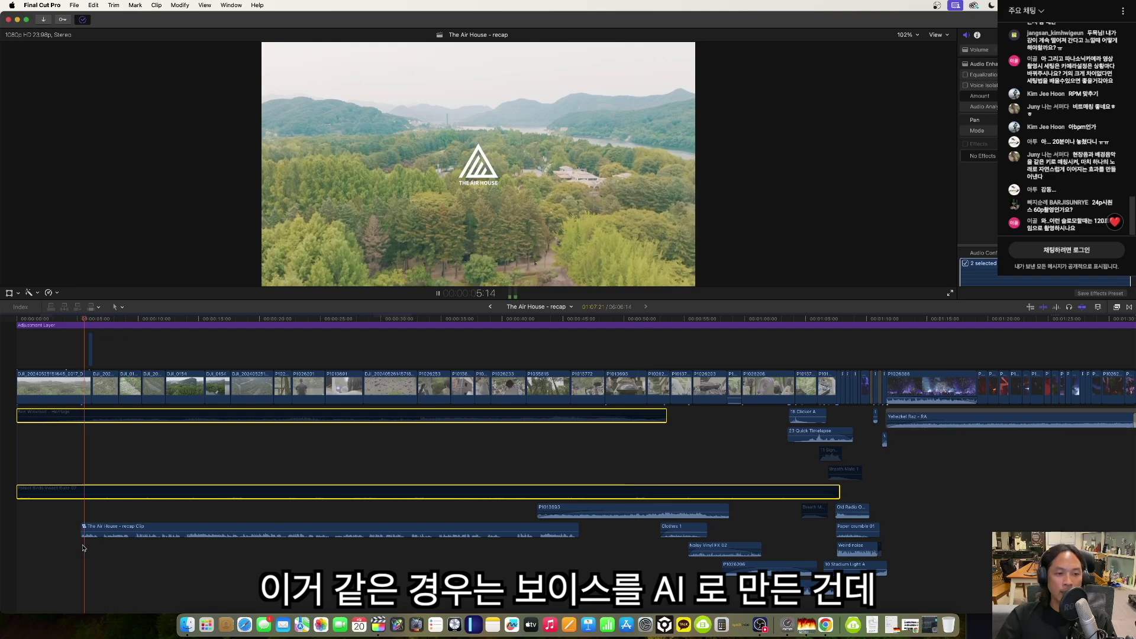
key("space")
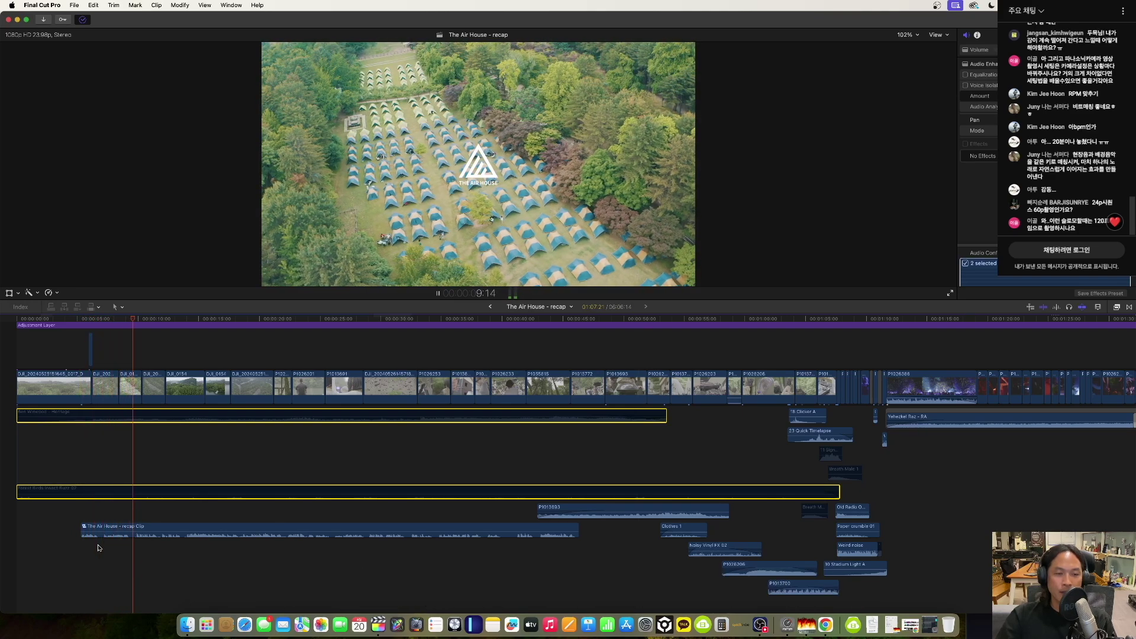
key("space")
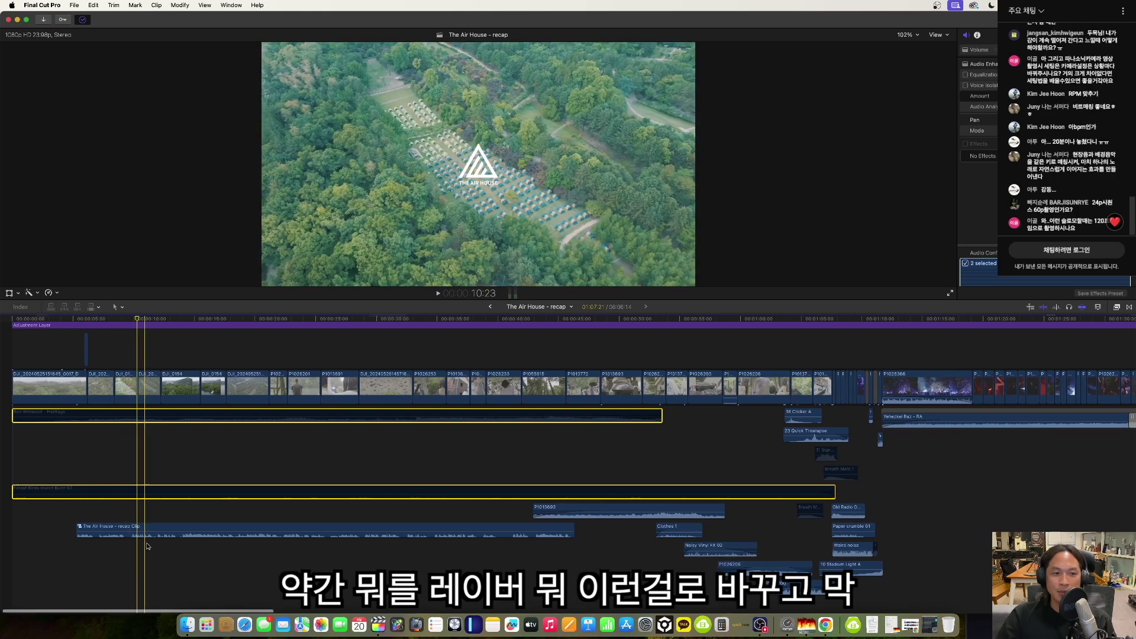
Replay with the music beds selected, then select The Air House - recap Clip compound clip.
scroll(137, 547, "right", 1)
key("space")
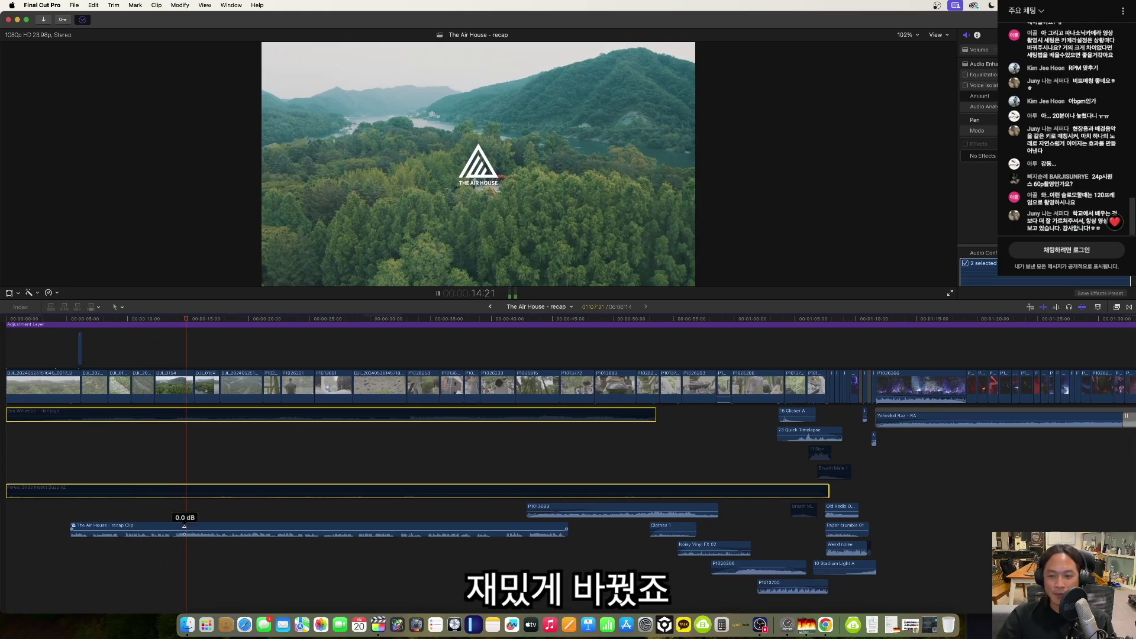
left_click(246, 507)
left_click_drag(246, 507, 239, 414)
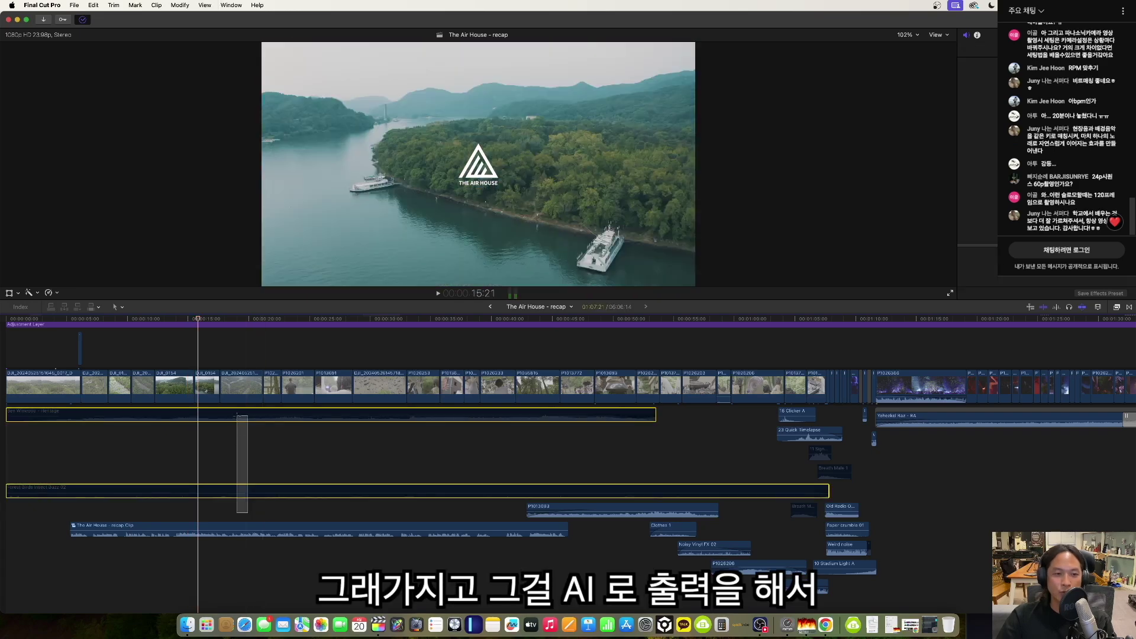
key("space")
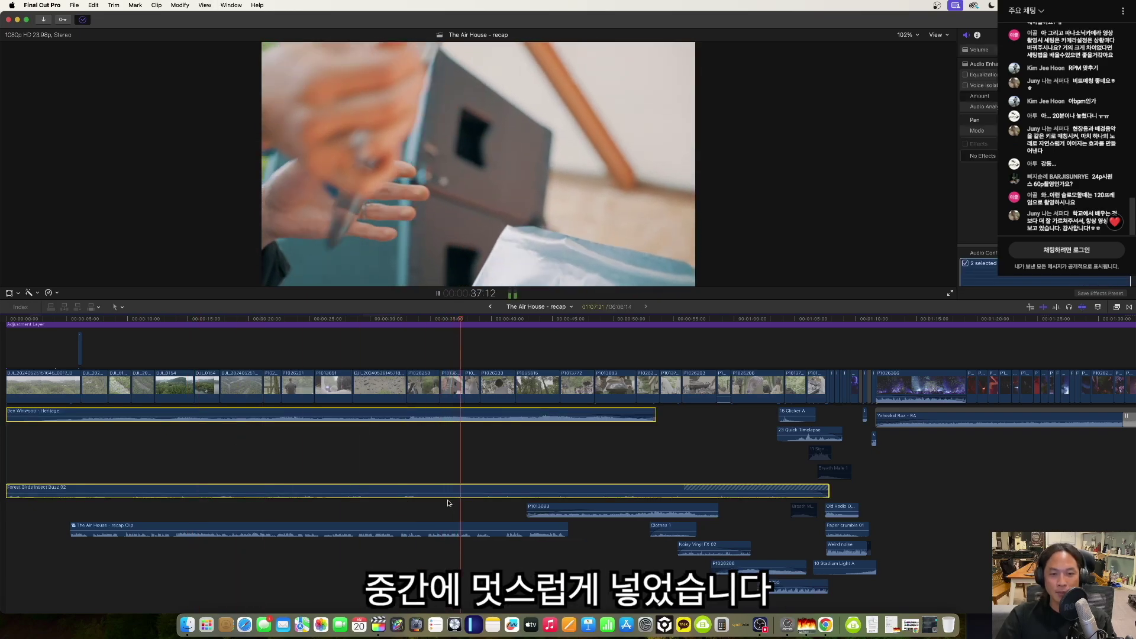
key("space")
left_click(419, 525)
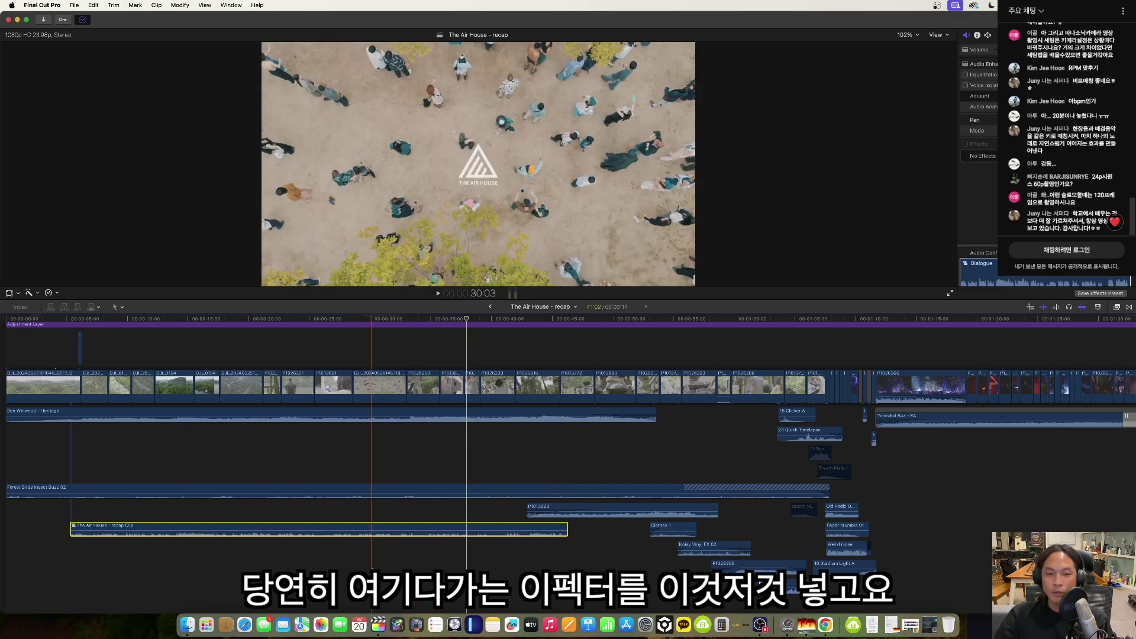
left_click(387, 524)
Open The Air House - recap Clip, select an AI voice clip, then return to the parent project.
double_click(387, 524)
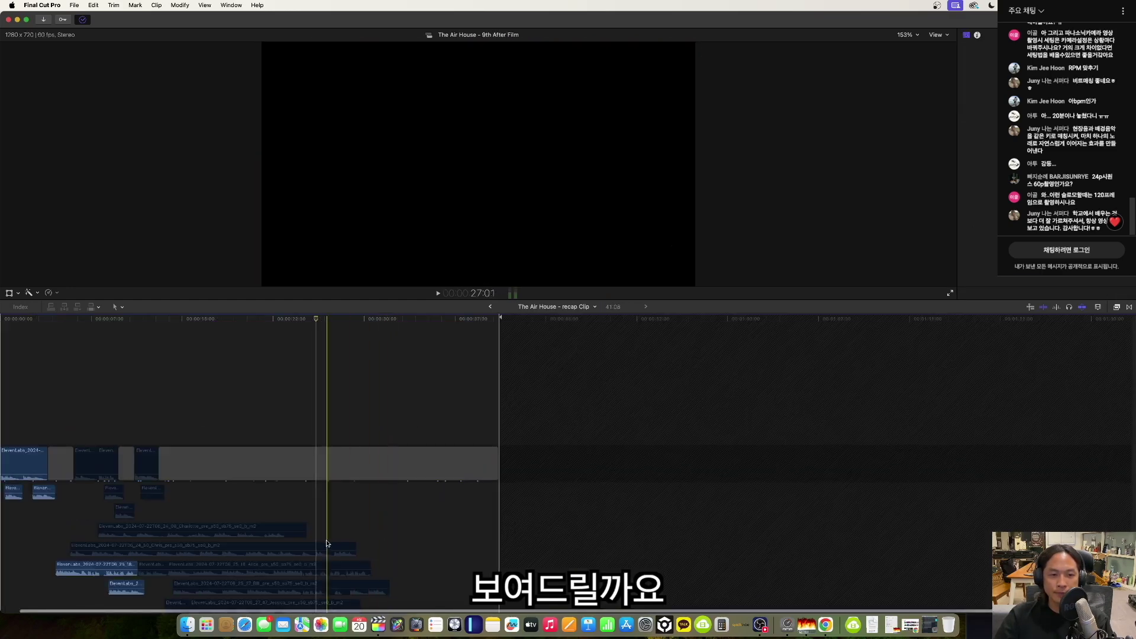
scroll(240, 554, "down", 3)
left_click(372, 540)
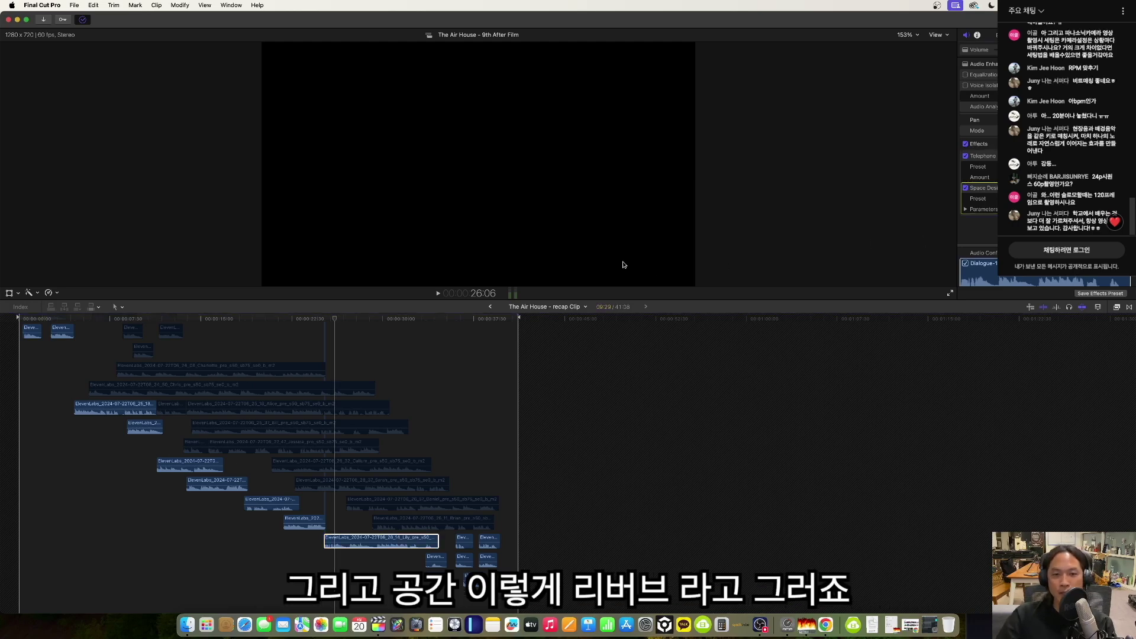
left_click(490, 306)
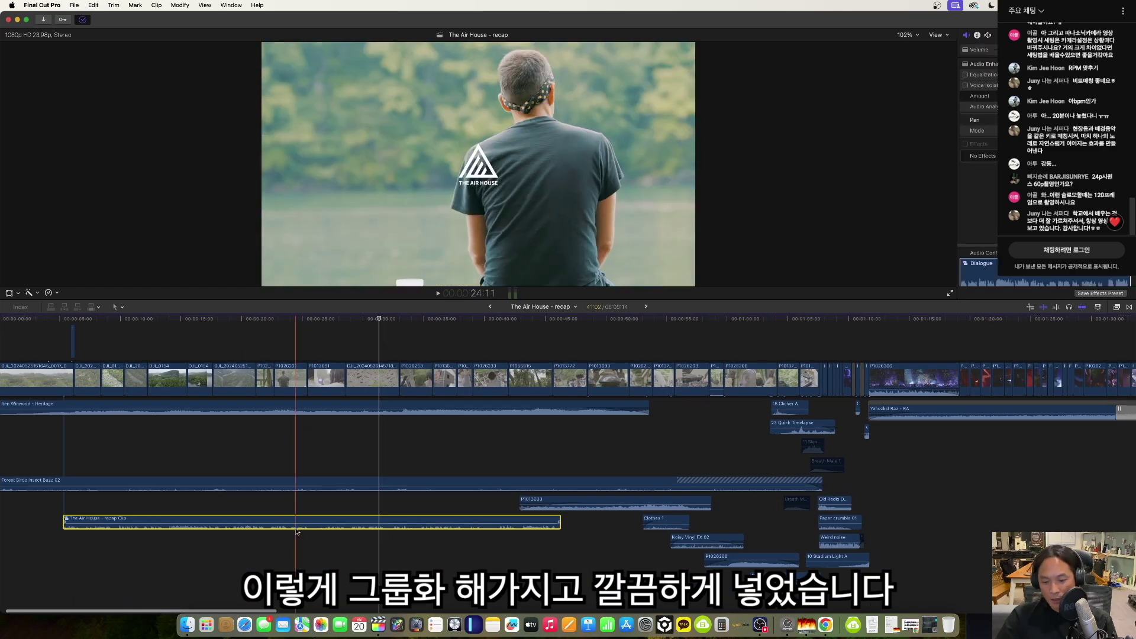
key("super+minus")
key("space")
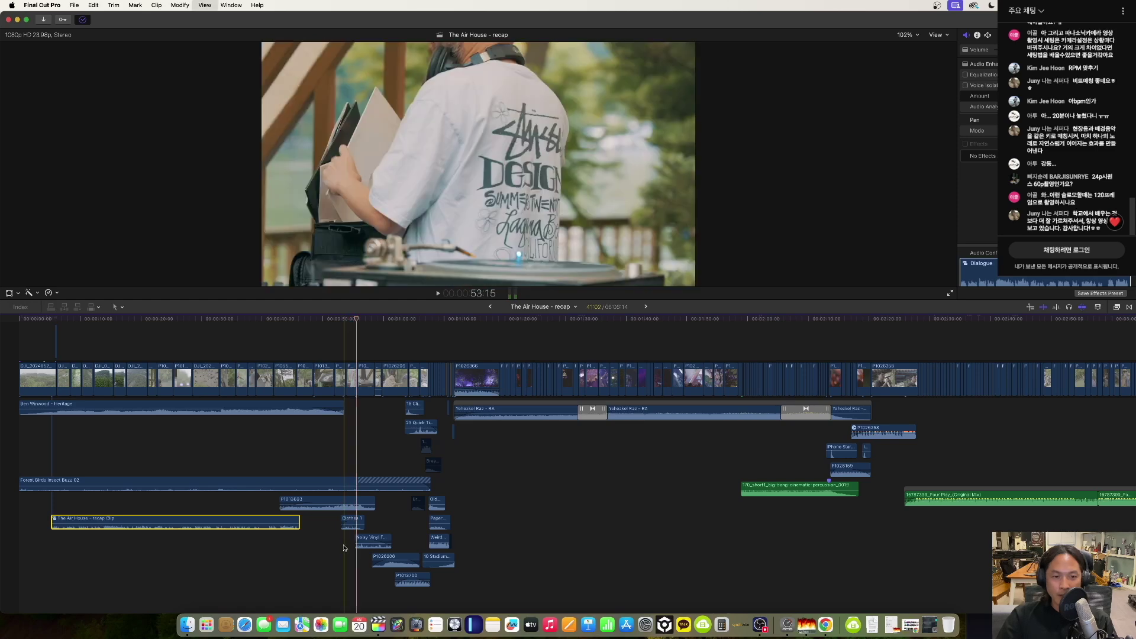
left_click(342, 547)
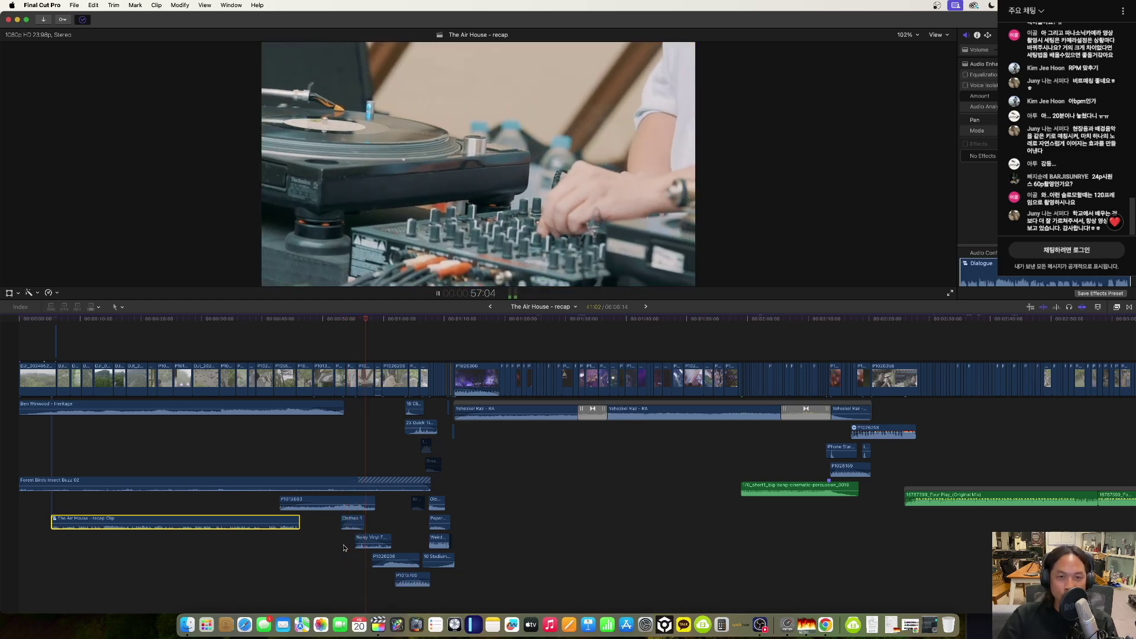
left_click(349, 555)
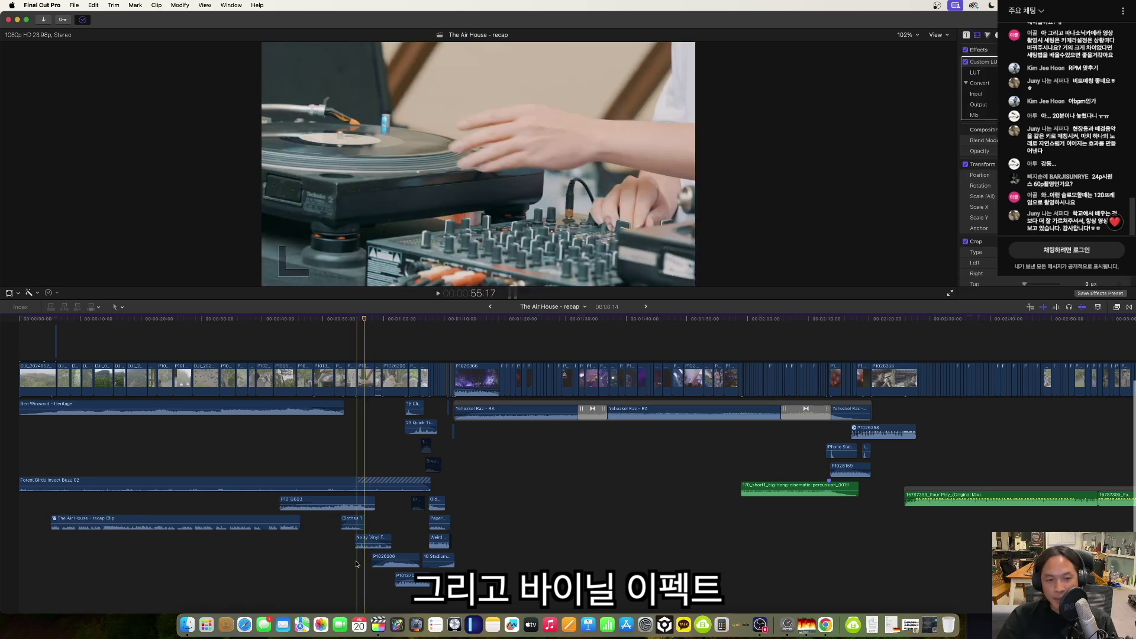
key("space")
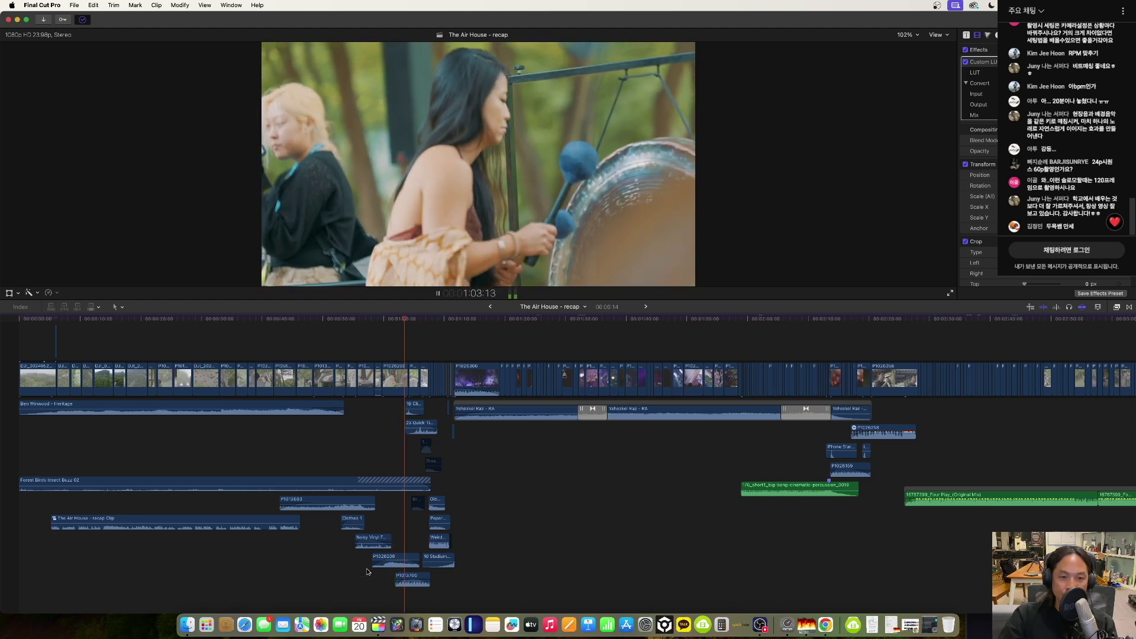
key("space")
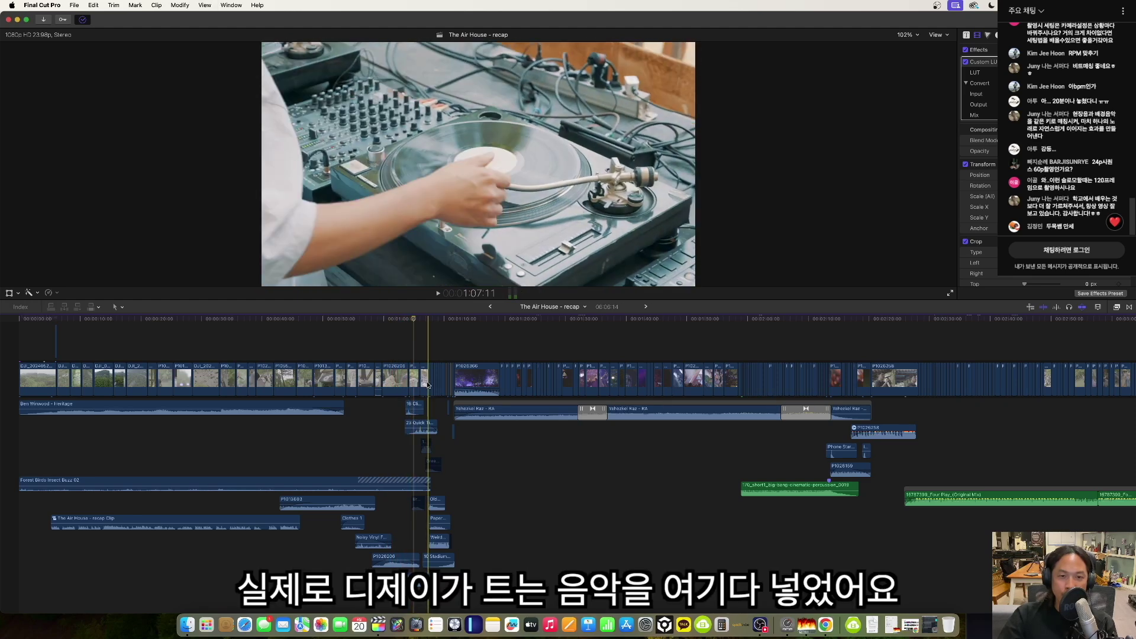
left_click(414, 378)
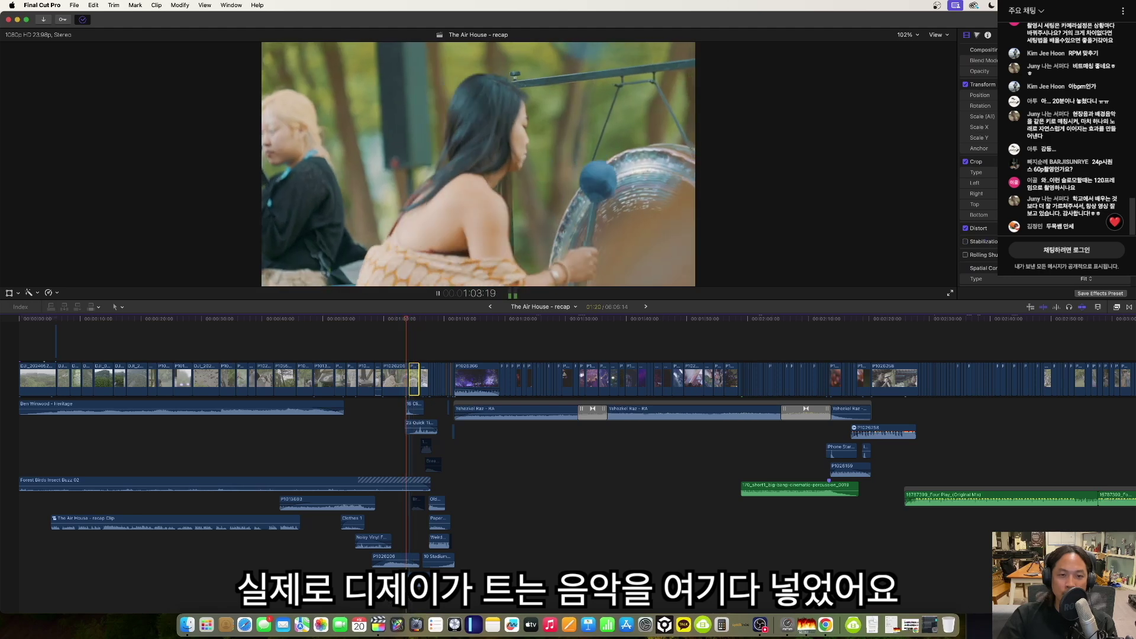
key("space")
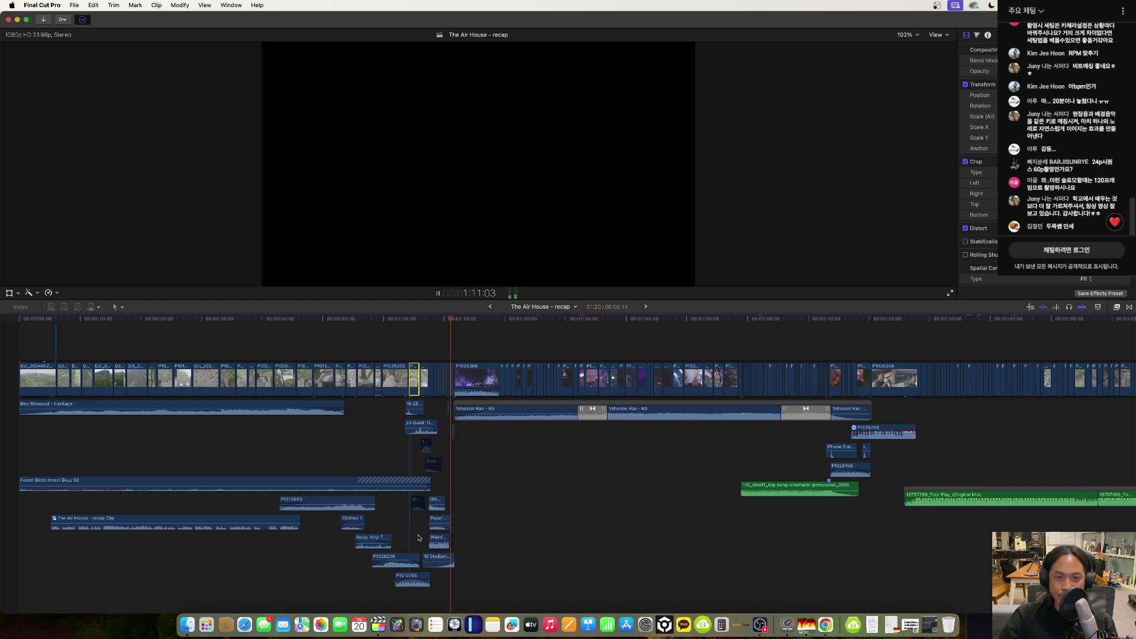
key("space")
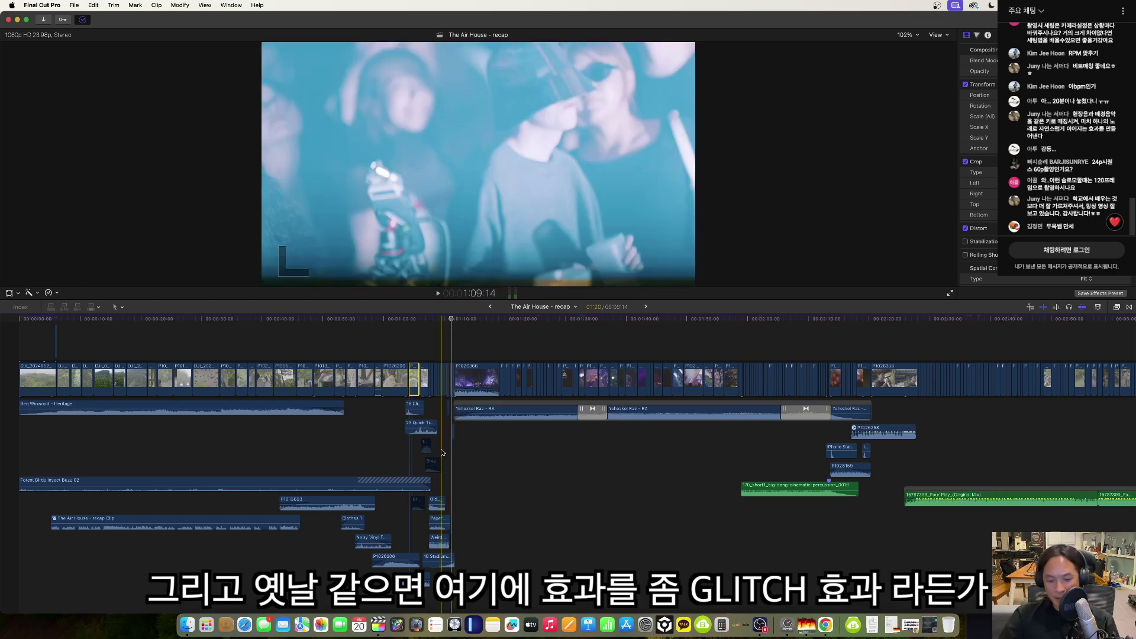
scroll(442, 452, "up", 5)
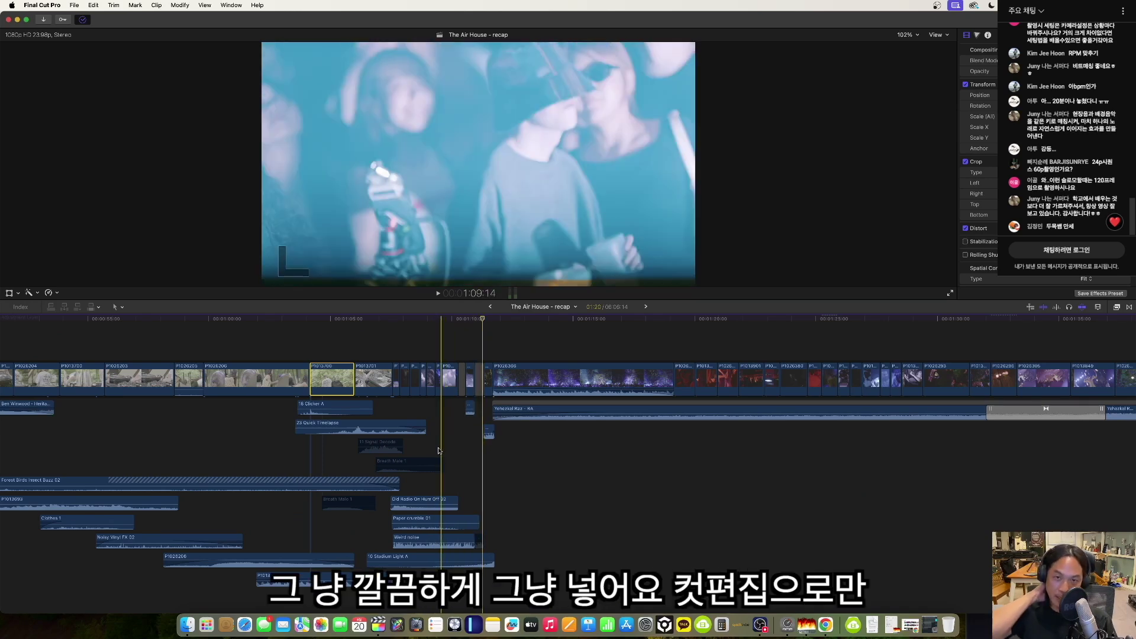
left_click(390, 466)
key("space")
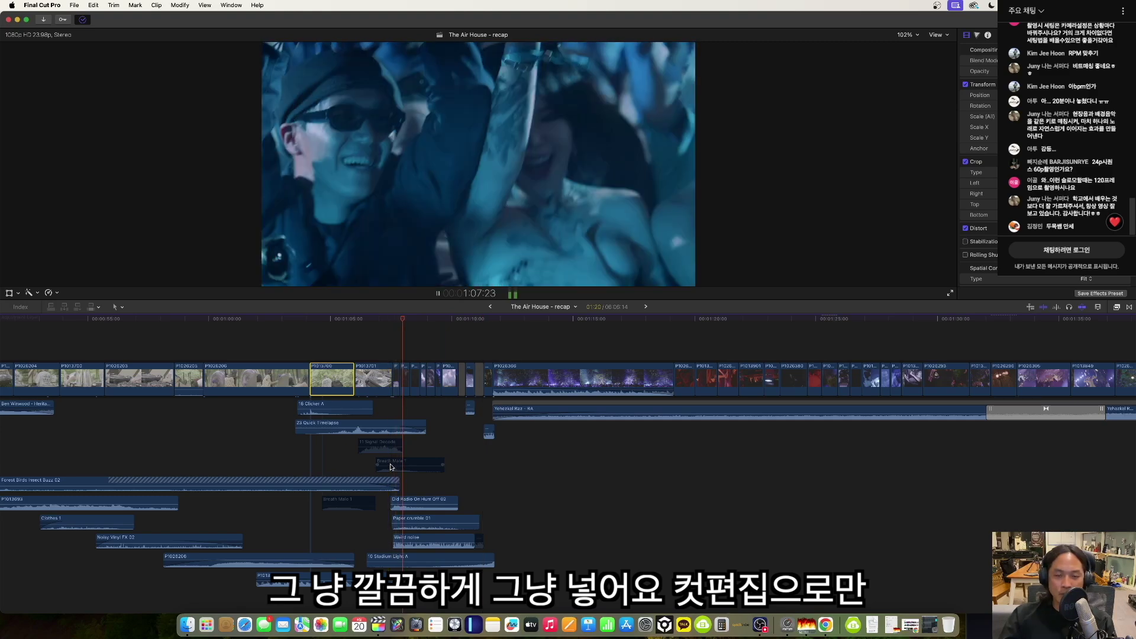
scroll(439, 444, "up", 2)
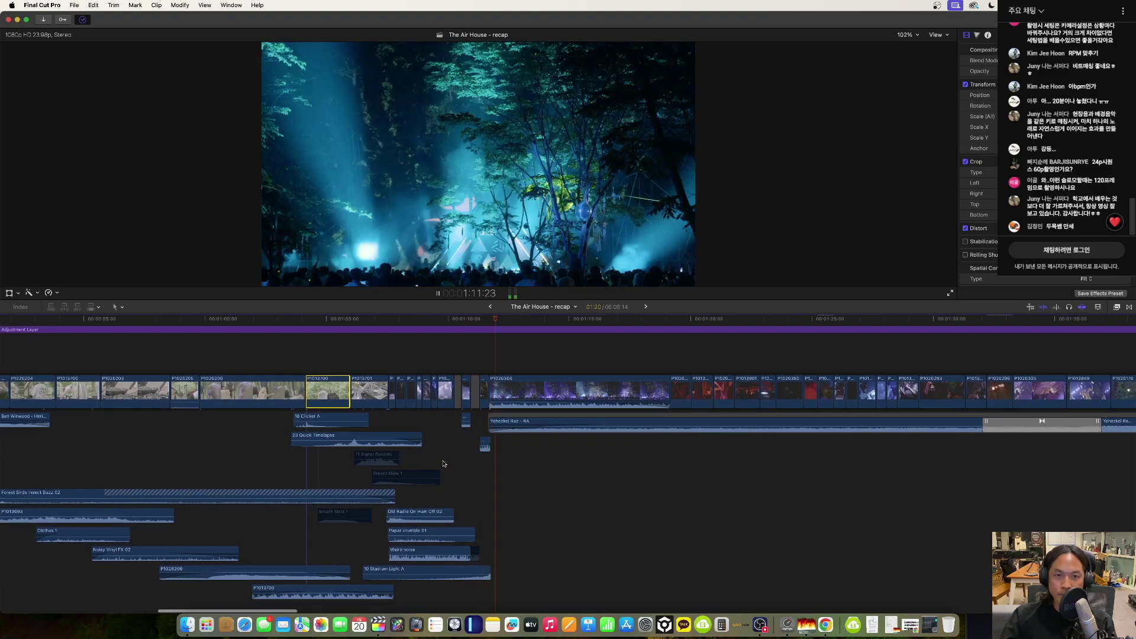
scroll(445, 459, "right", 5)
key("space")
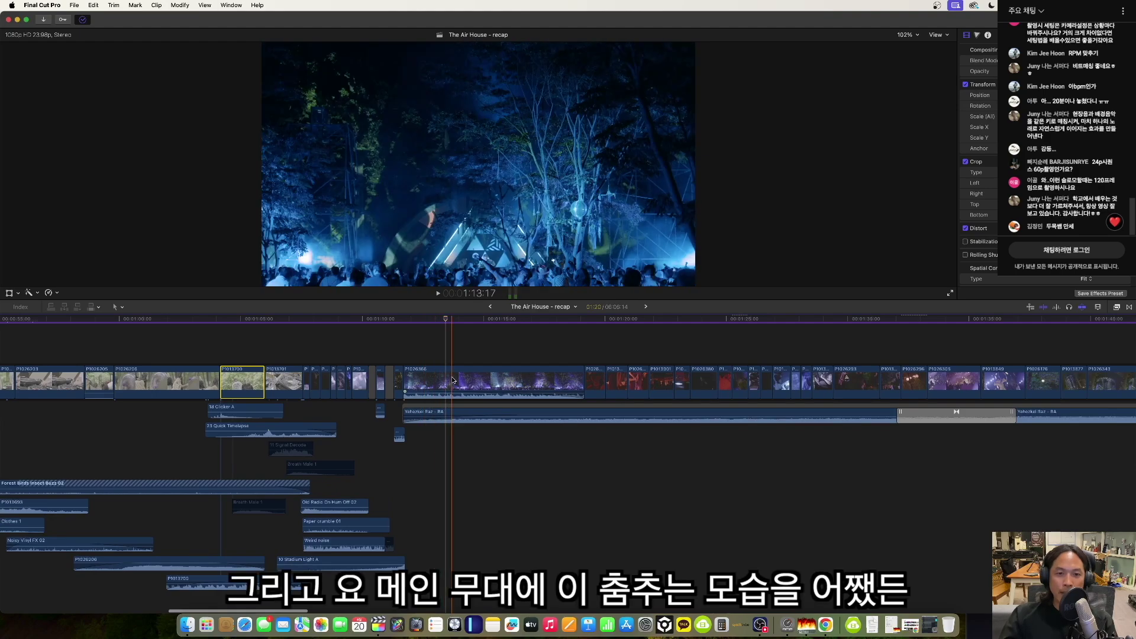
left_click(452, 380)
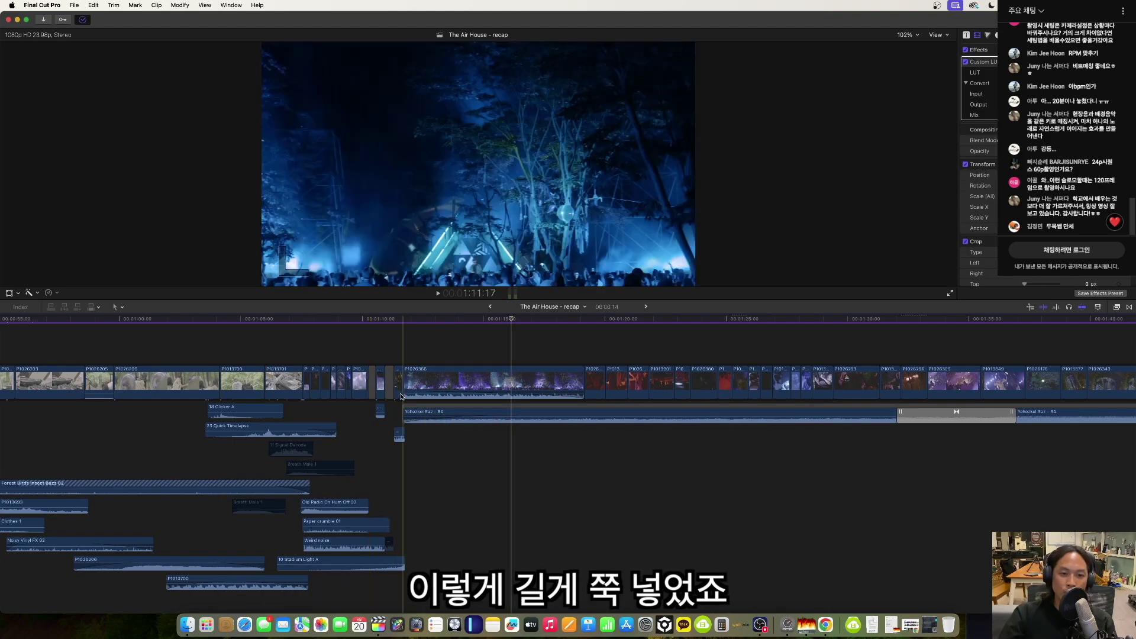
key("space")
key("super+minus")
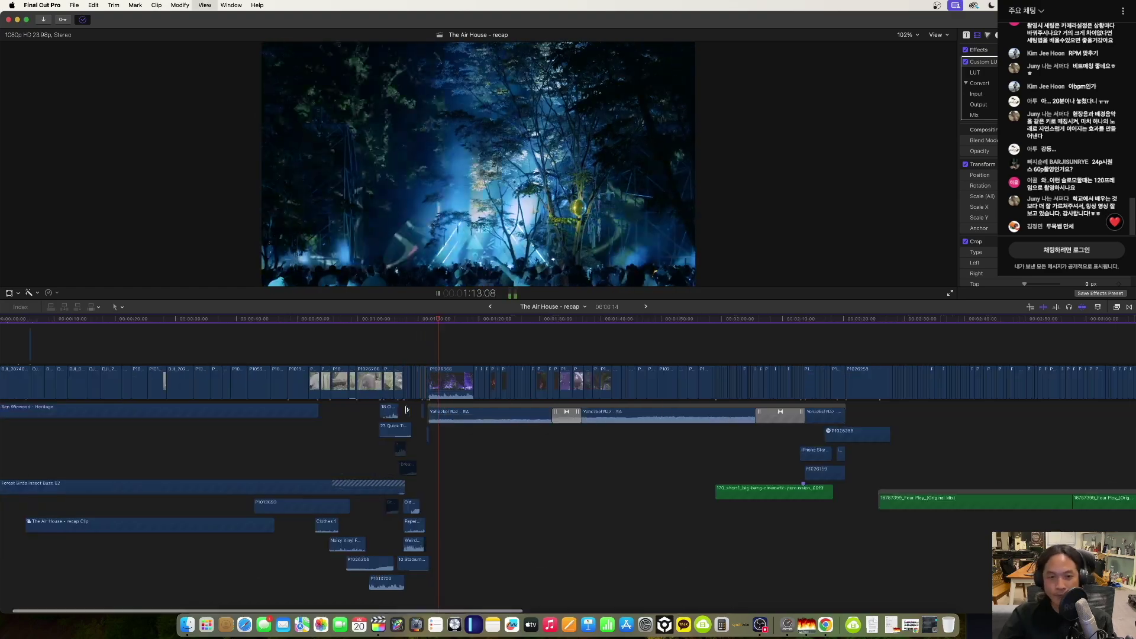
Stop playback and select both the Yehezkel Raz and Ben Winwood - Heritage music clips.
scroll(406, 413, "up", 3)
key("space")
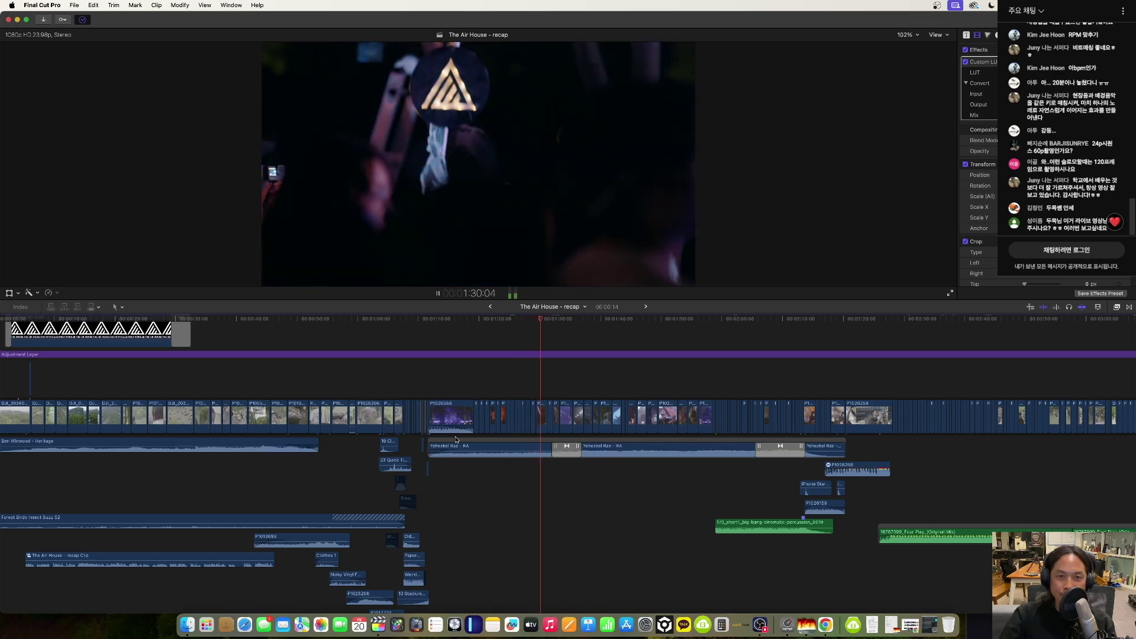
key("space")
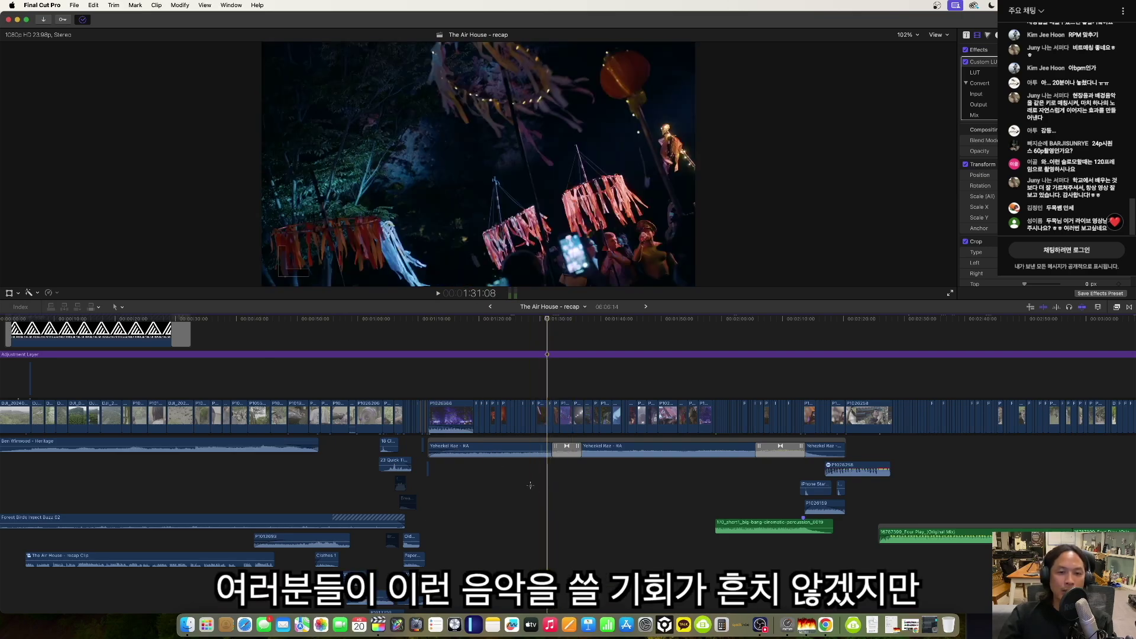
left_click(527, 451)
left_click(166, 447, "super")
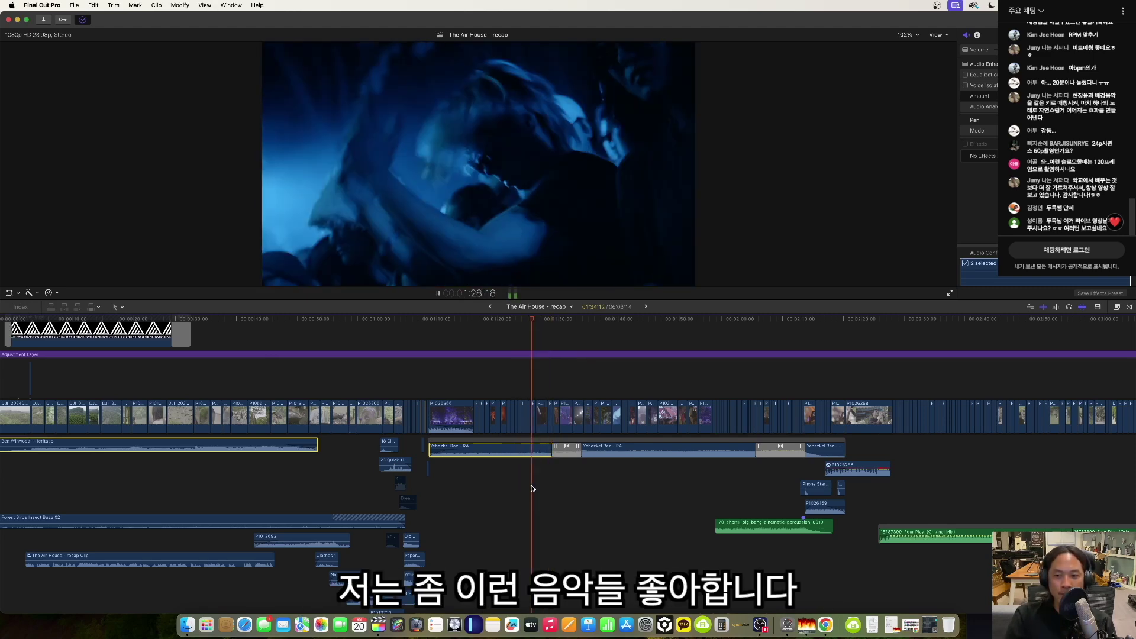
Play the recap from about 1:29 to roughly 2:04, following along in the timeline.
key("space")
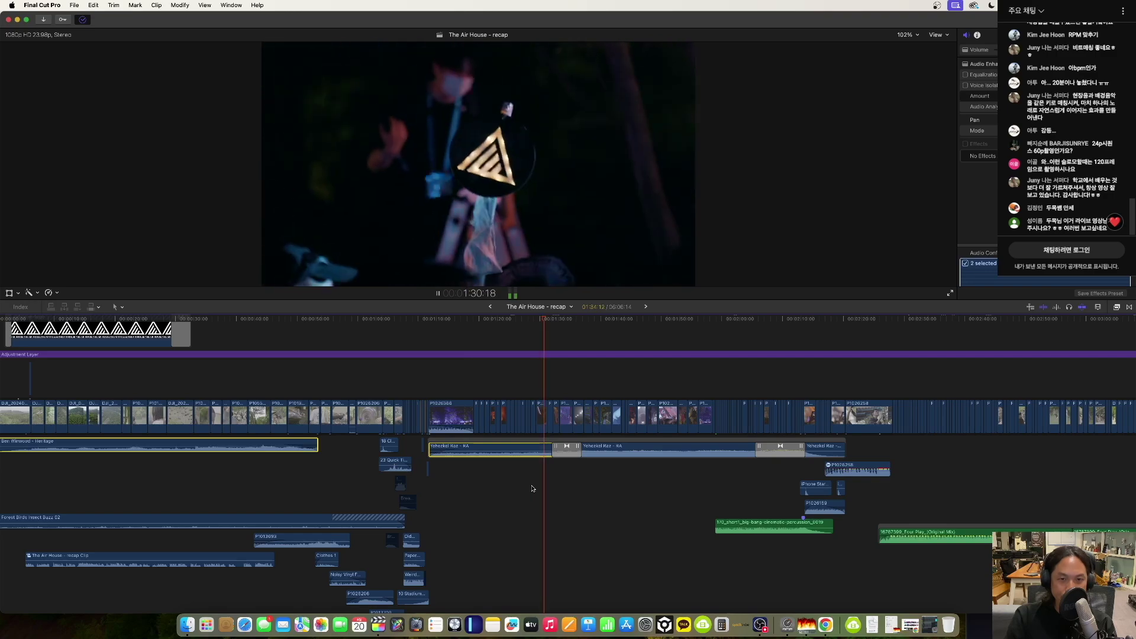
scroll(532, 489, "right", 3)
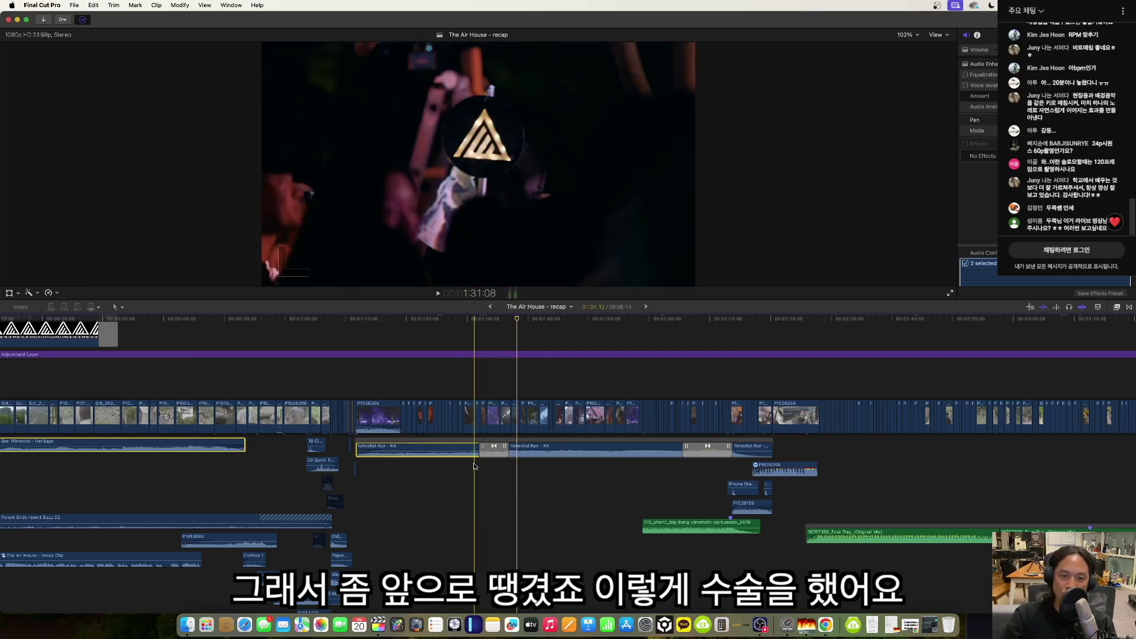
key("space")
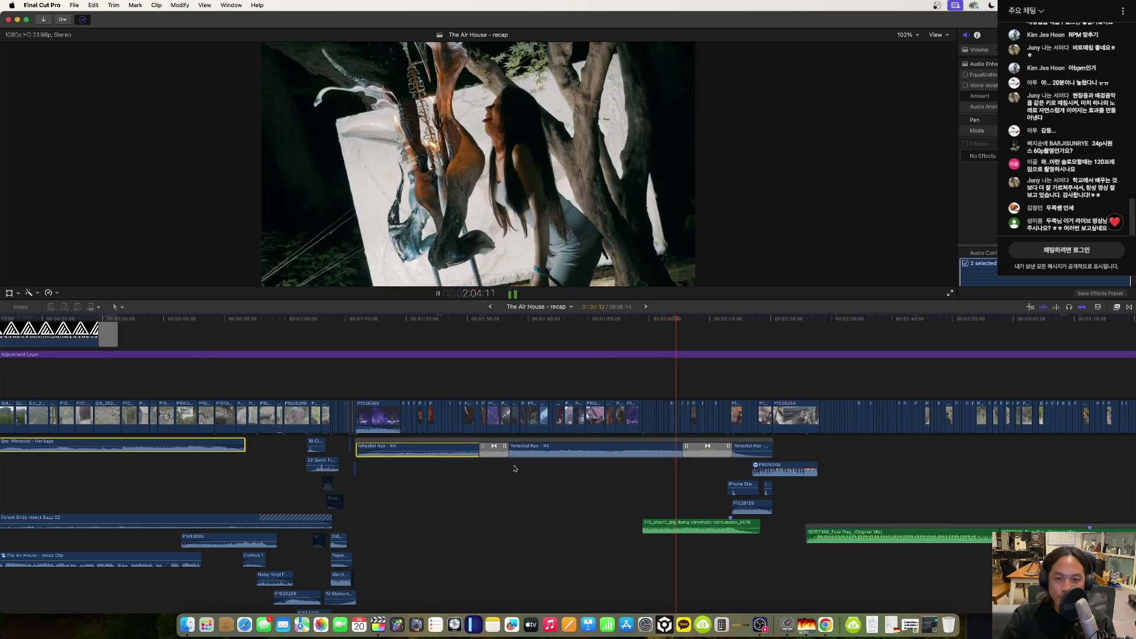
Stop playback, zoom the timeline in around 1:58 and park the playhead there.
scroll(515, 468, "down", 2)
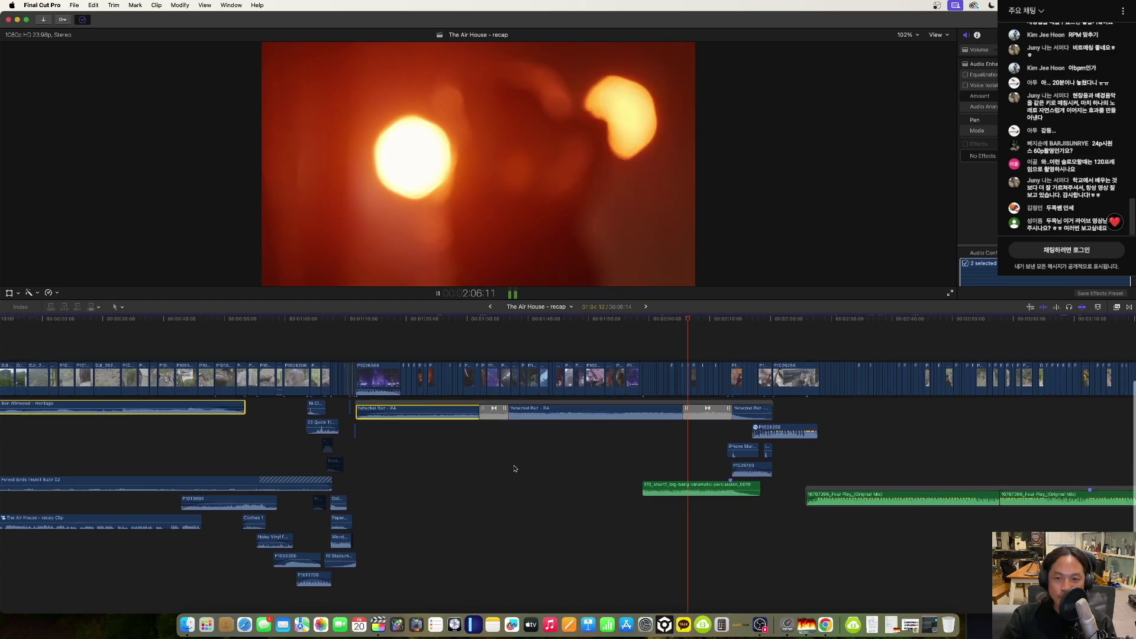
scroll(514, 469, "up", 4)
scroll(514, 469, "down", 4)
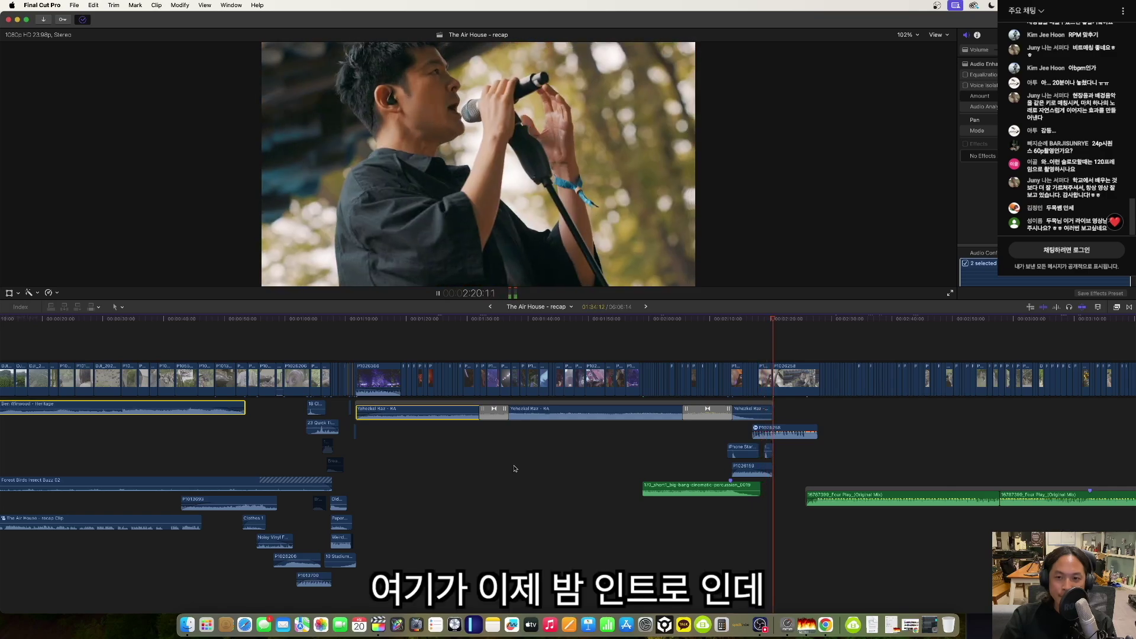
key("space")
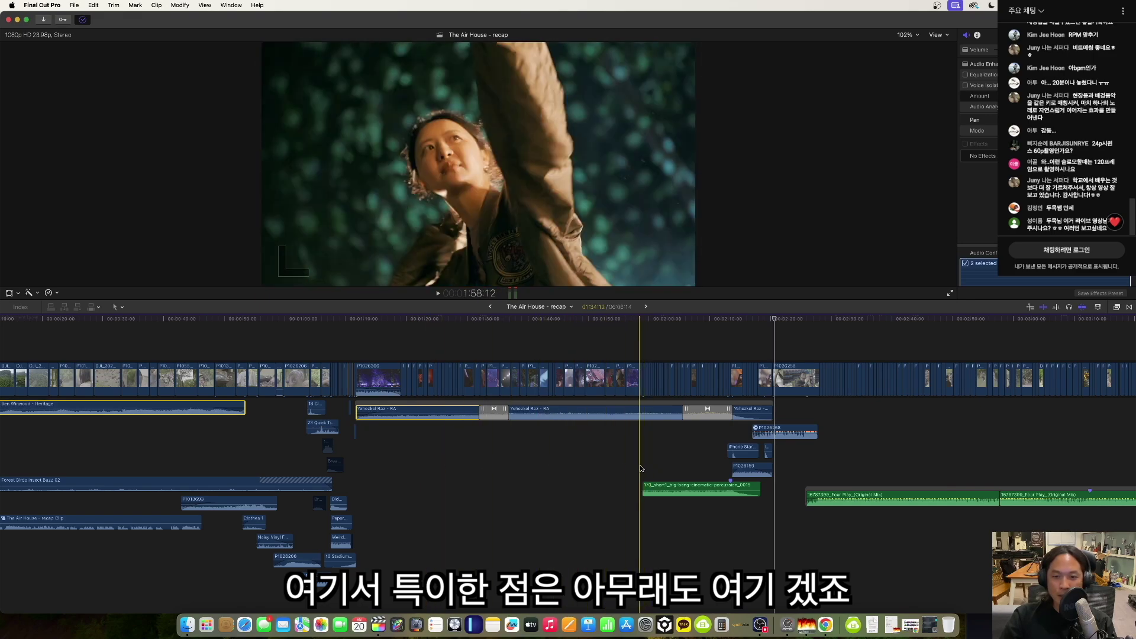
key("super+equal")
key("super+equal")
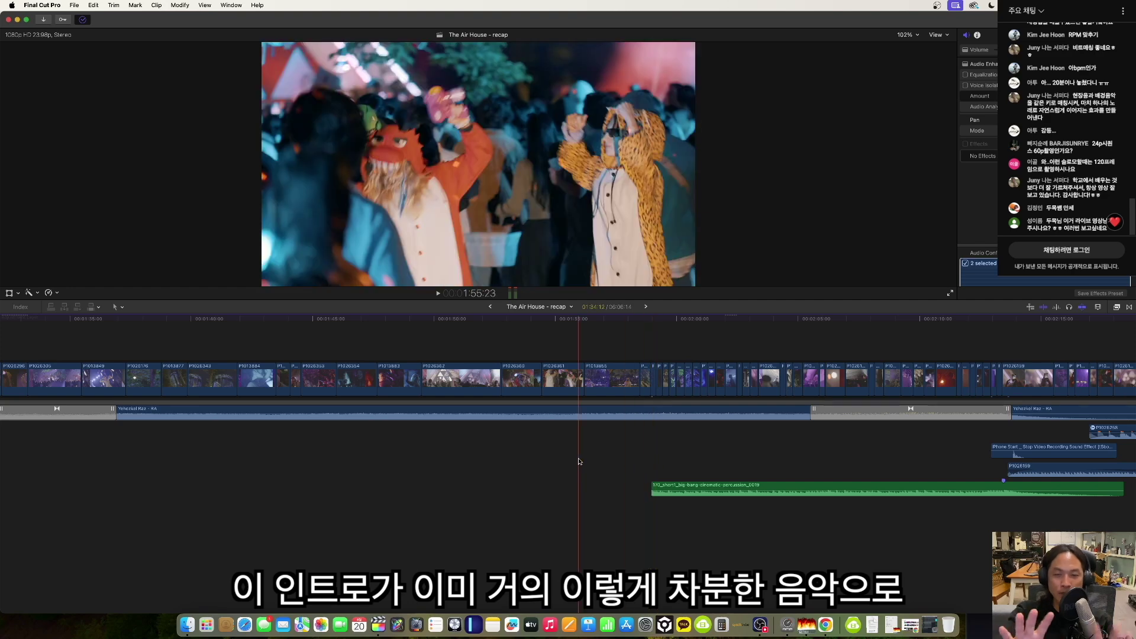
left_click(679, 471)
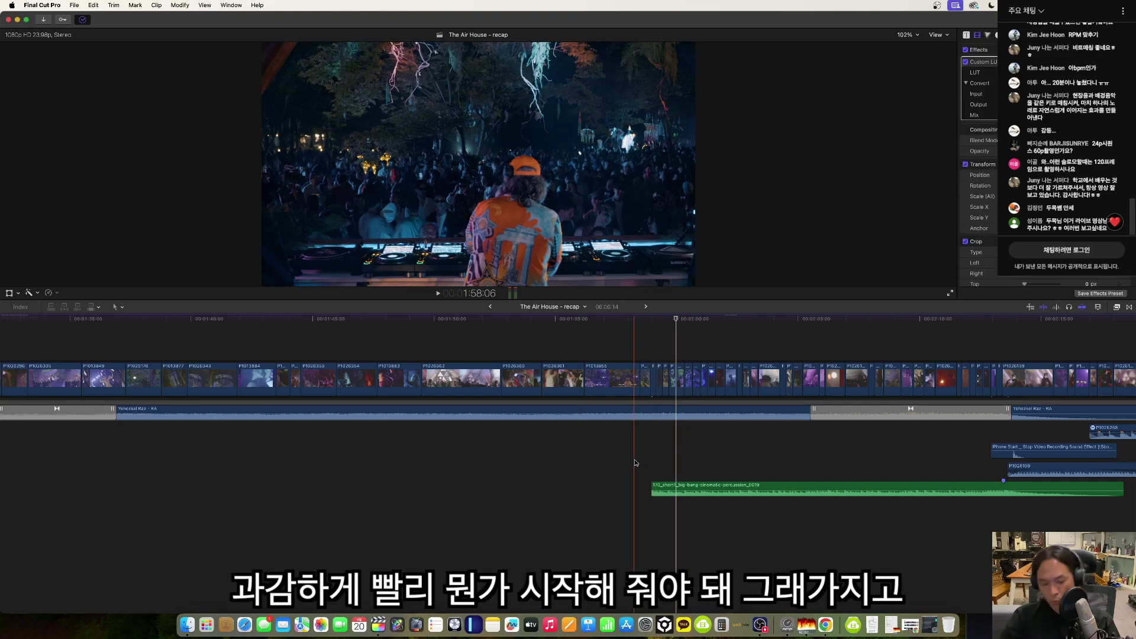
Select the cinematic percussion clip and play the moment it enters.
left_click(657, 489)
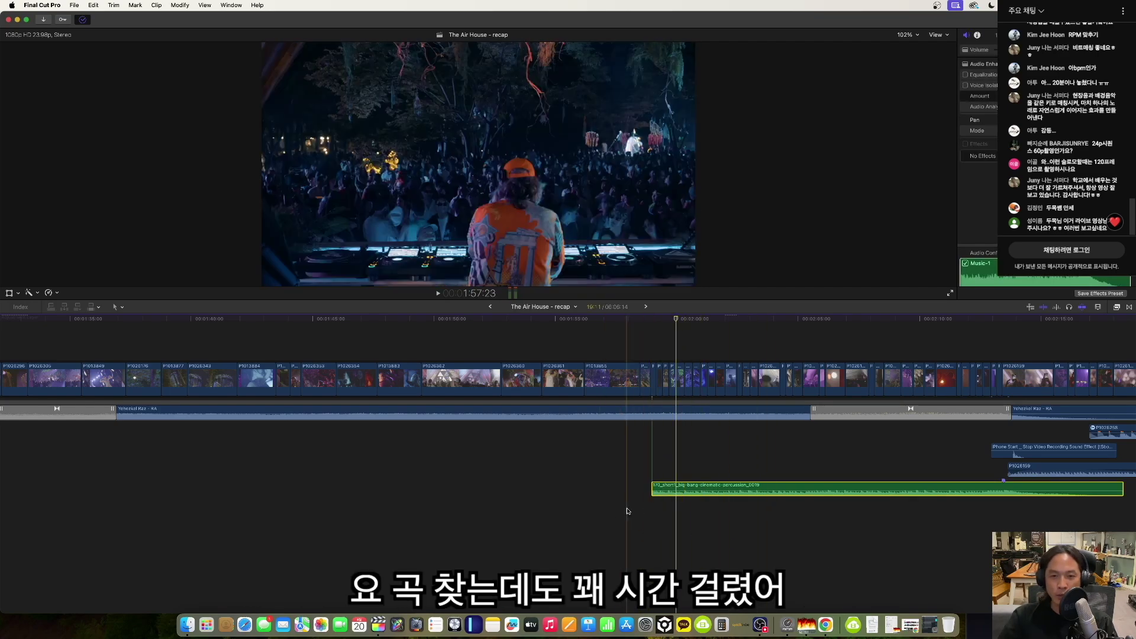
key("space")
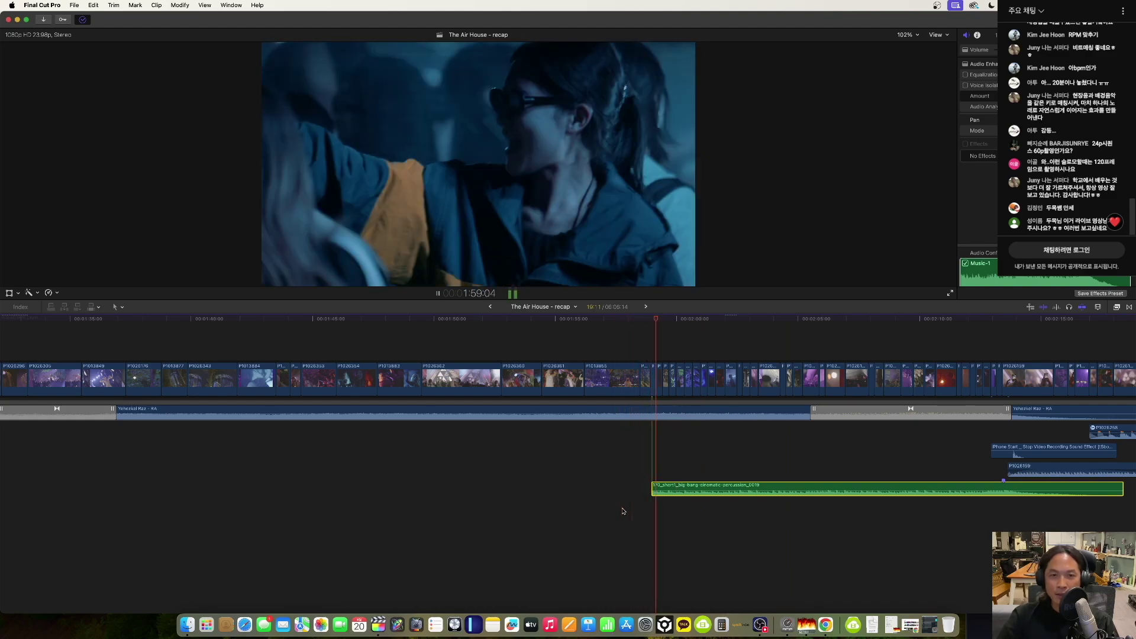
key("space")
Show retiming for the Fast (200%) clip and preceding Normal (100%) clip, then play the ramp.
scroll(644, 448, "up", 10)
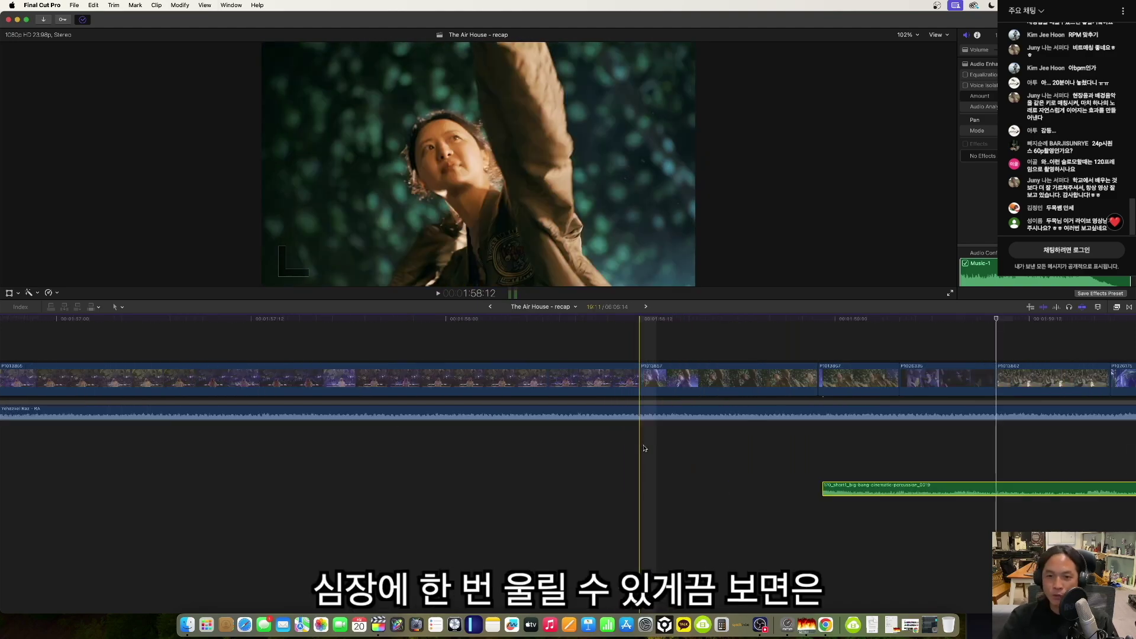
left_click(748, 379)
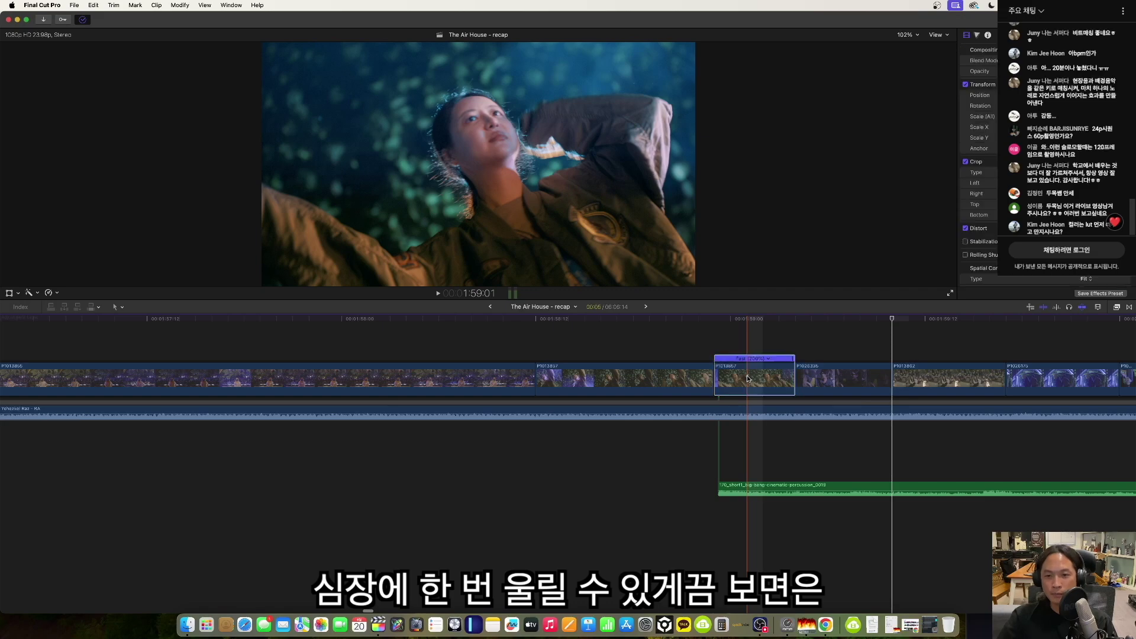
key("cmd+r")
left_click(637, 381)
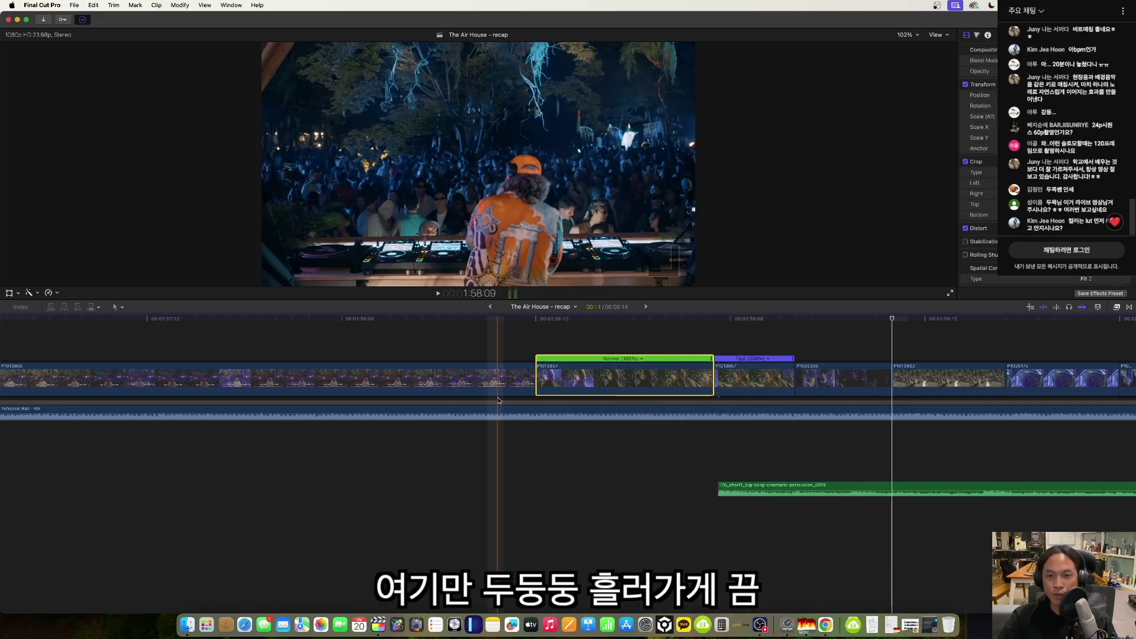
key("space")
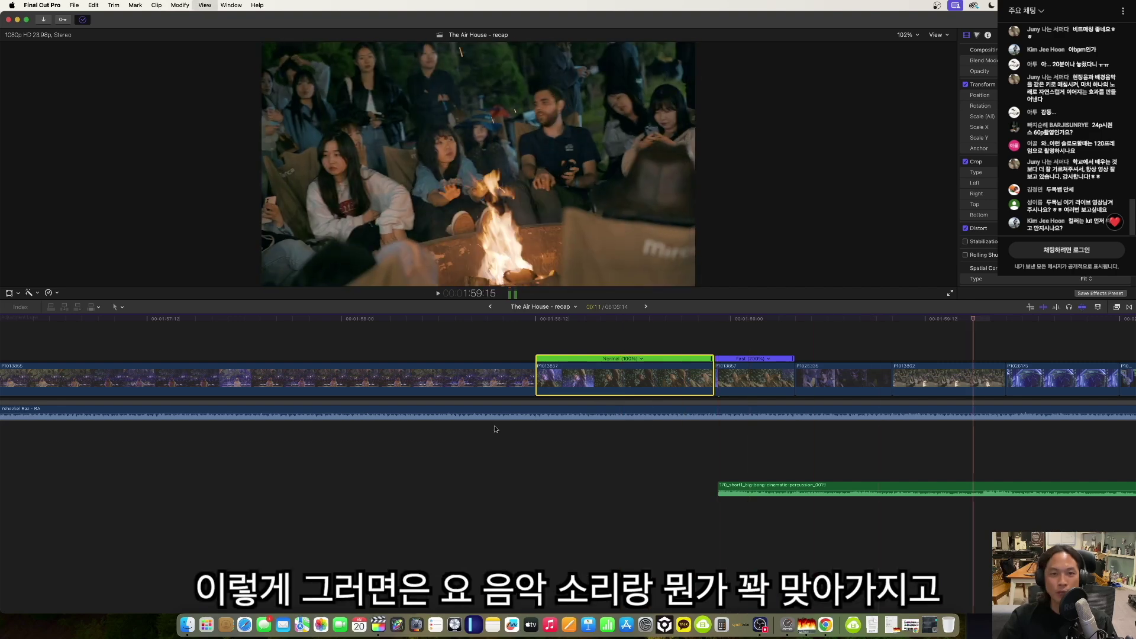
key("space")
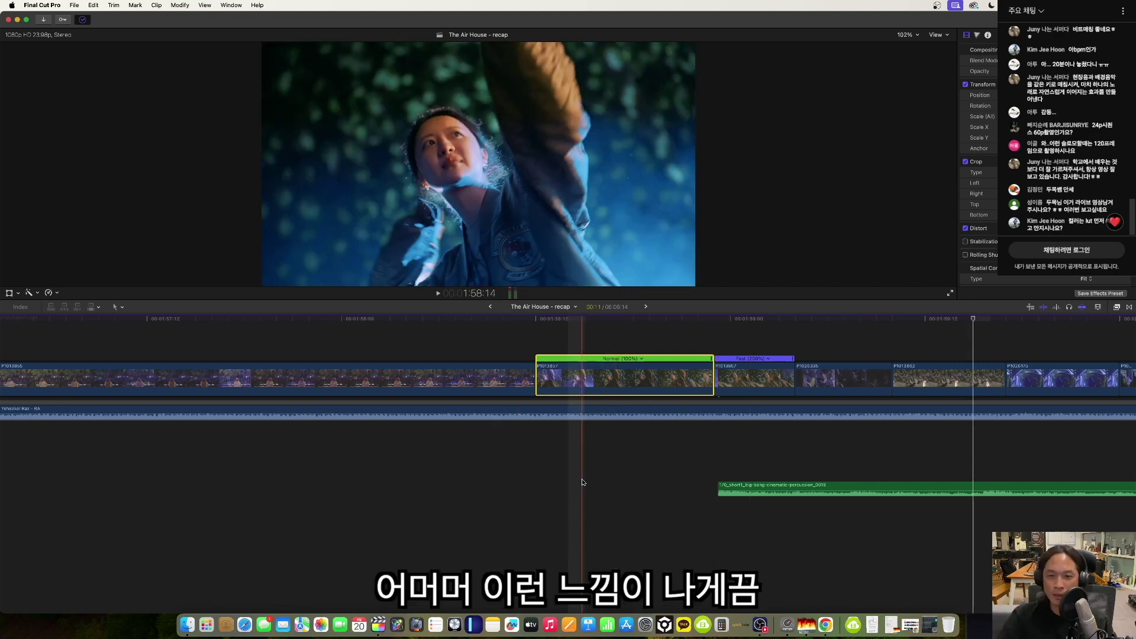
Zoom the timeline back out and replay through the percussion hit.
key("super+minus")
key("super+minus")
key("super+minus")
key("space")
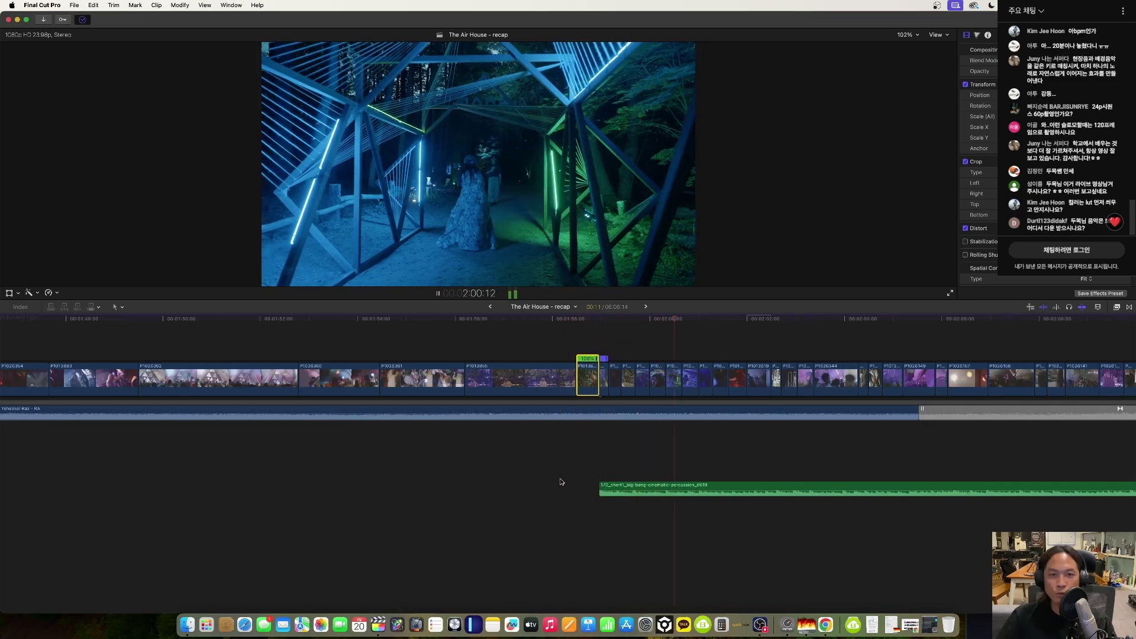
key("space")
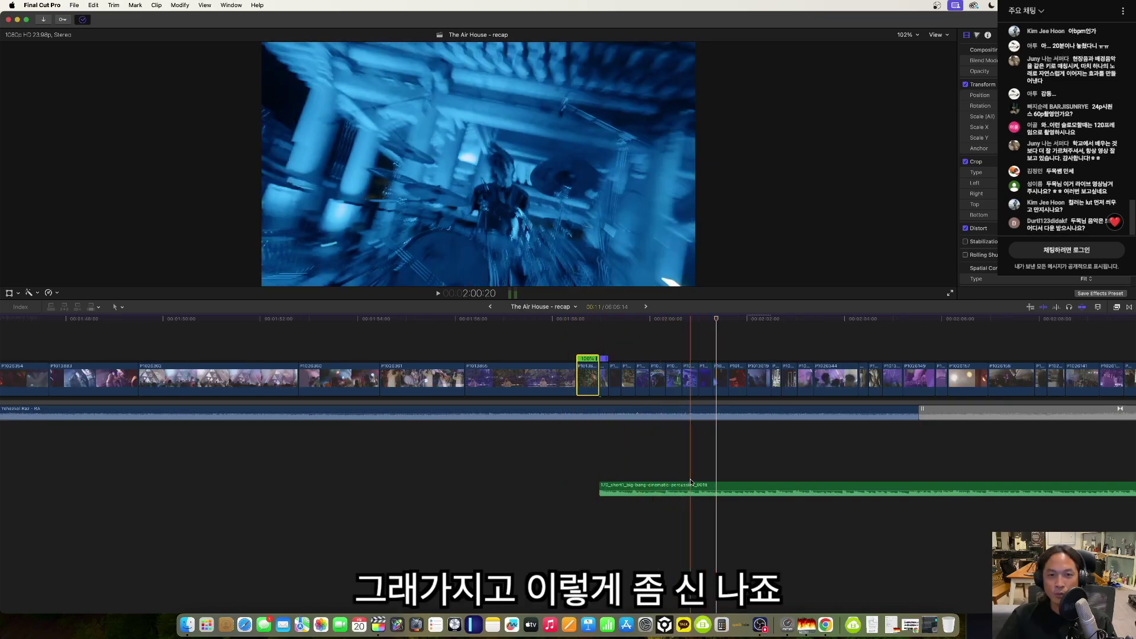
key("space")
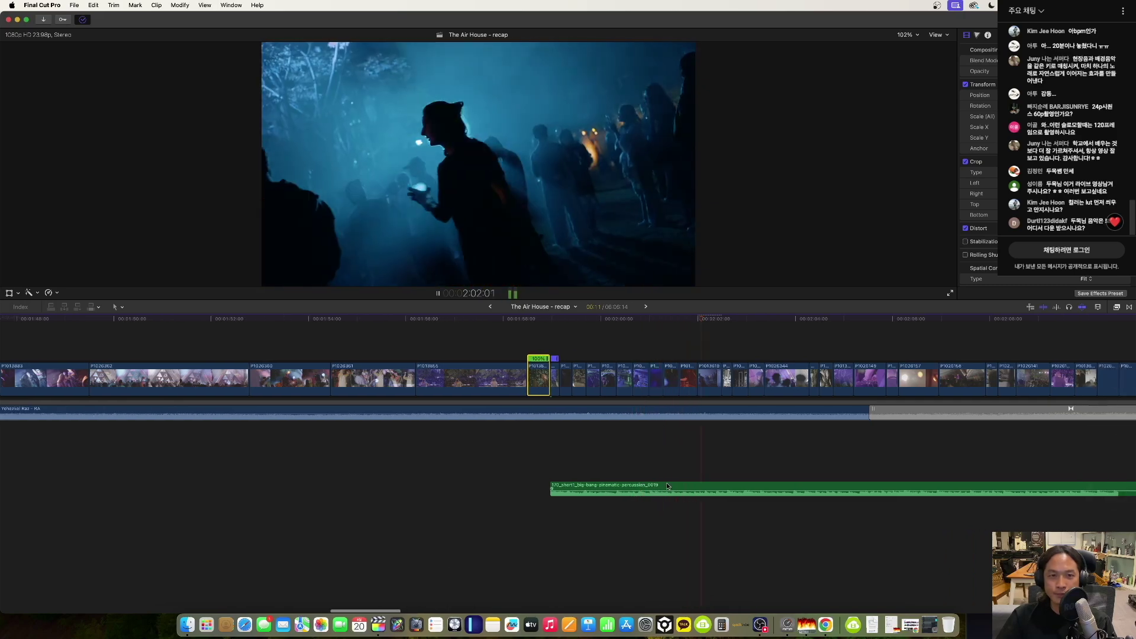
Play on from about 2:02 to 2:12:20, just past the end of the percussion track.
key("space")
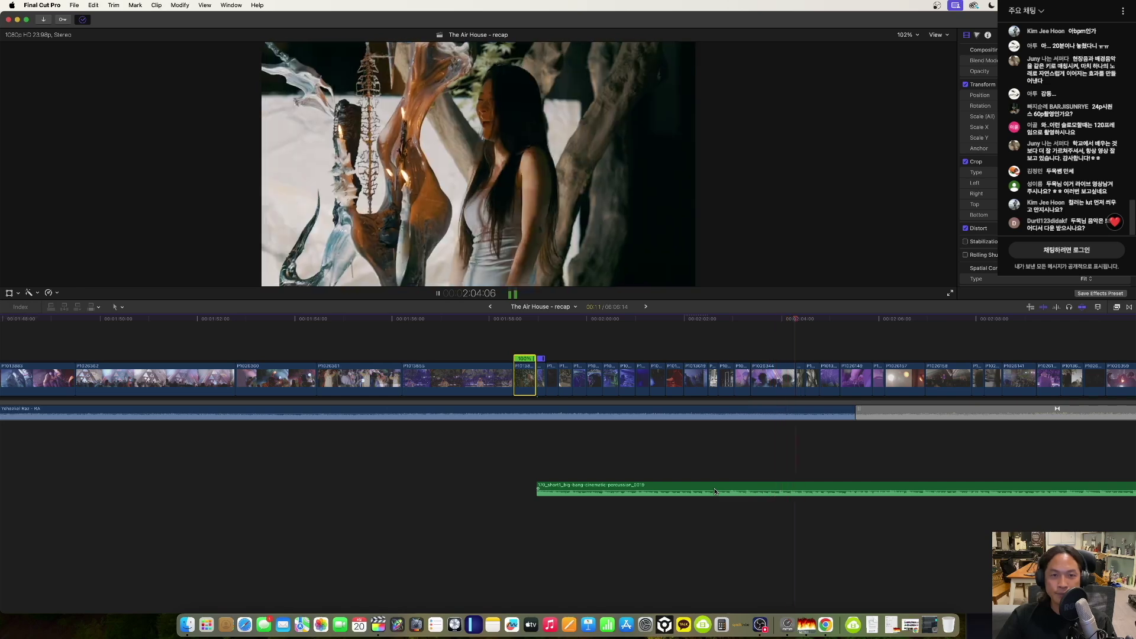
key("space")
key("space")
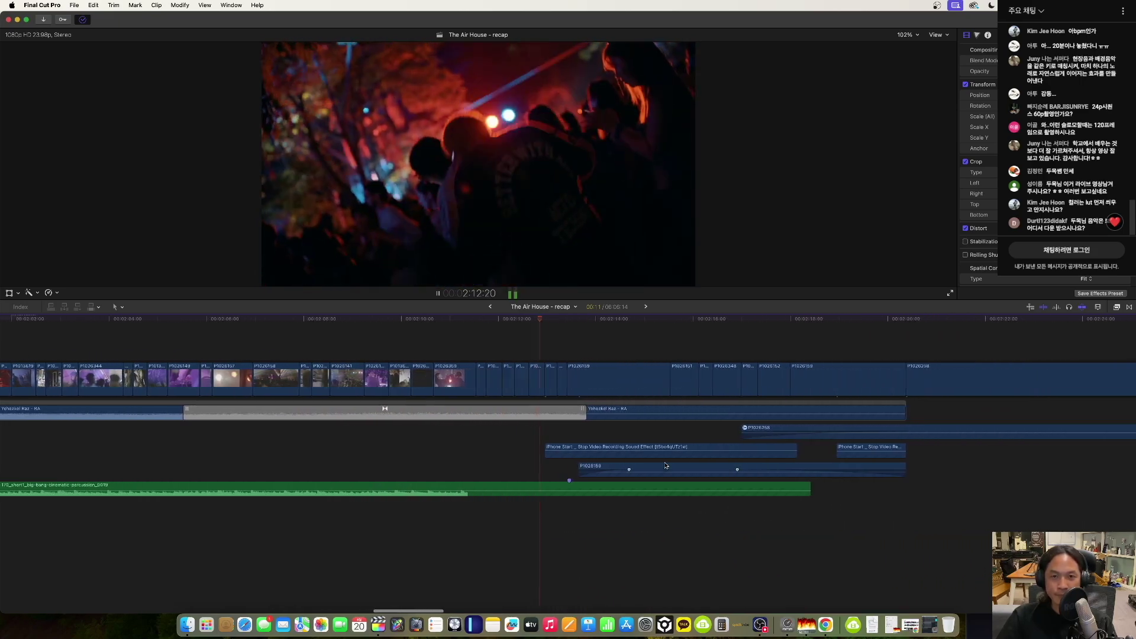
key("space")
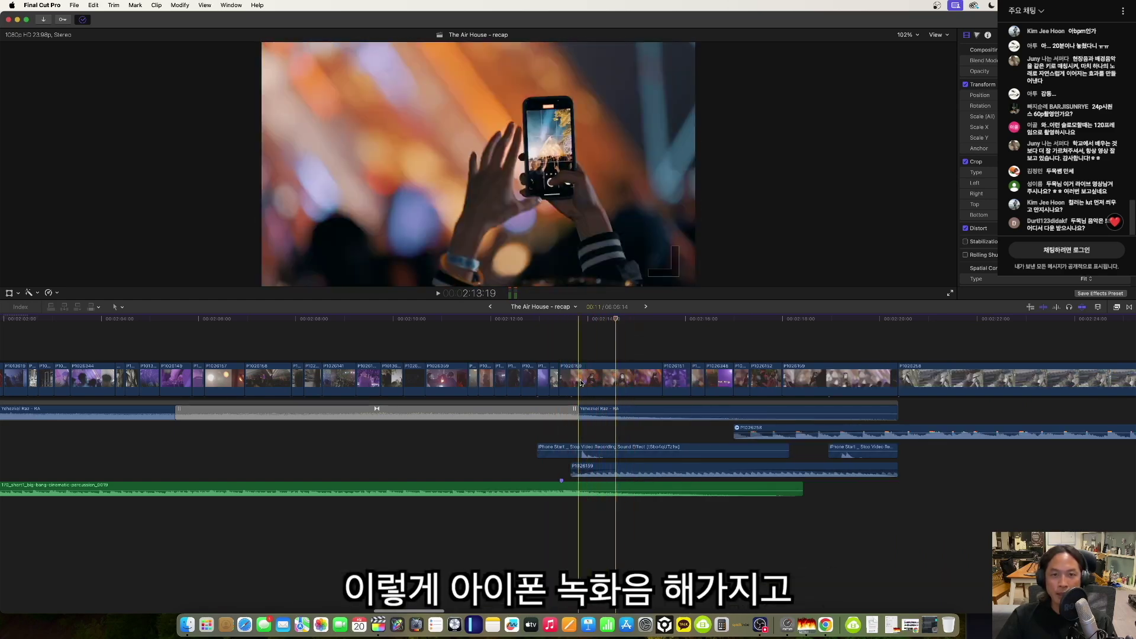
left_click(589, 448)
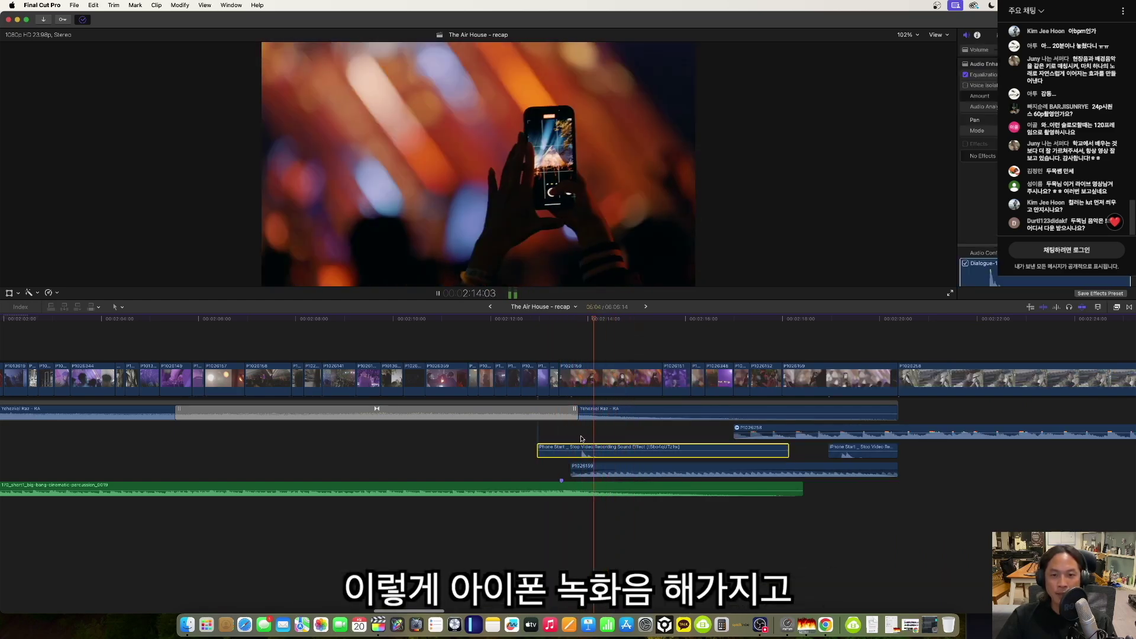
key("space")
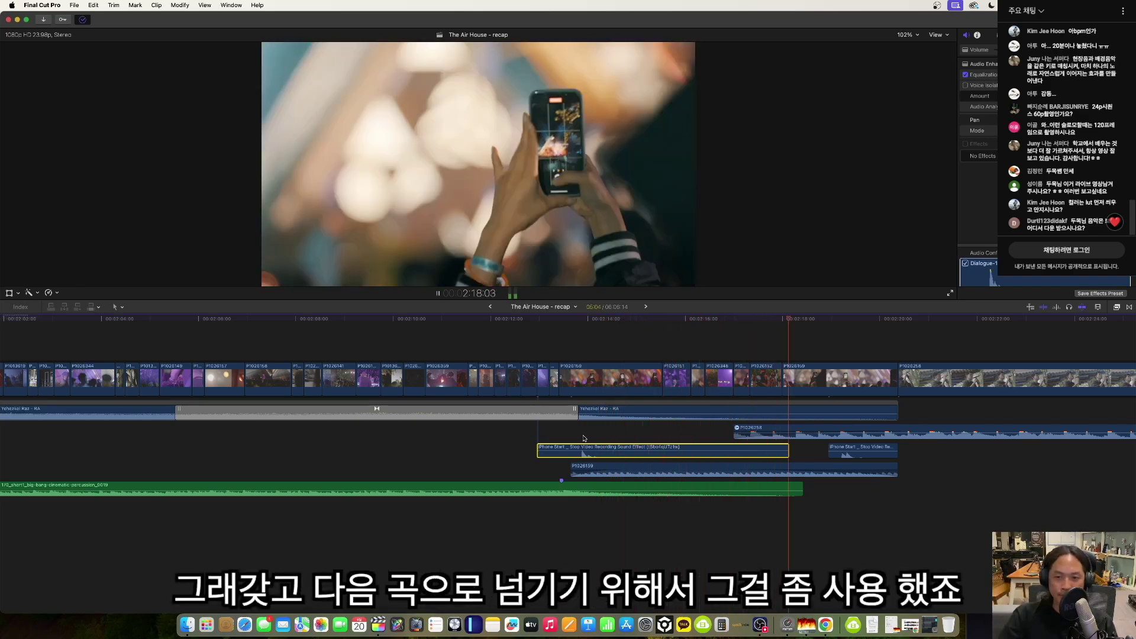
scroll(591, 435, "right", 5)
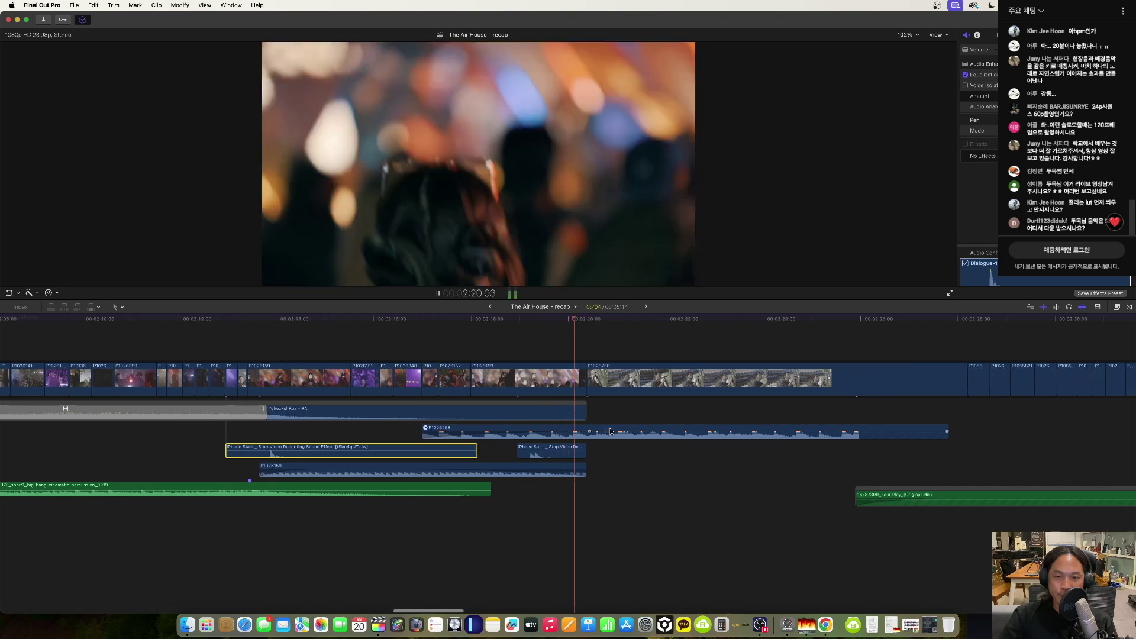
scroll(611, 431, "right", 2)
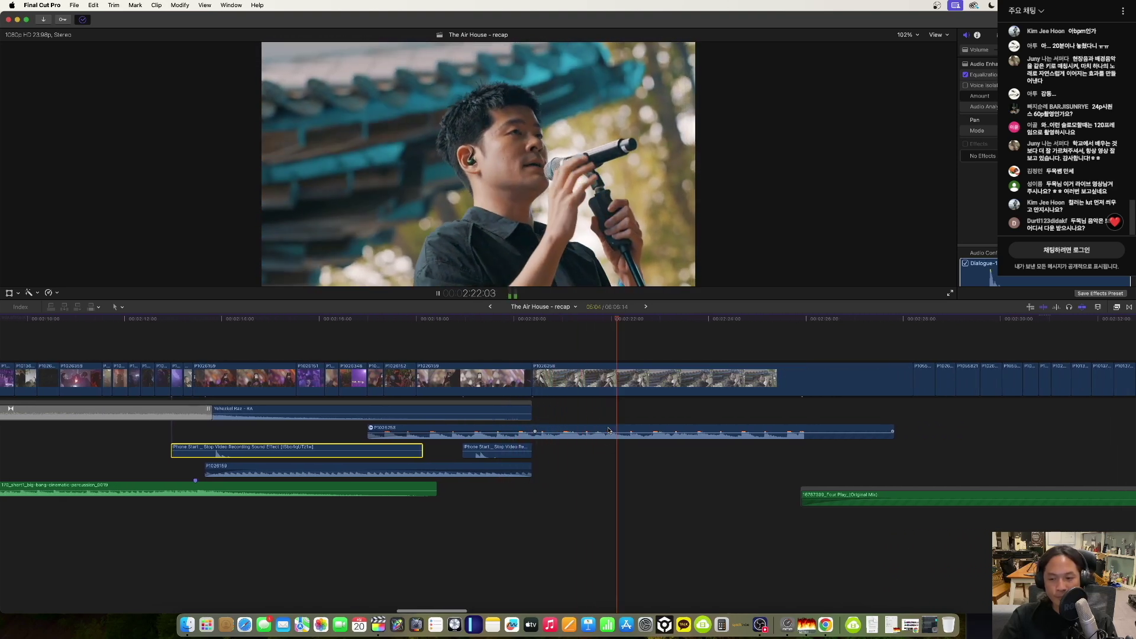
scroll(608, 431, "right", 2)
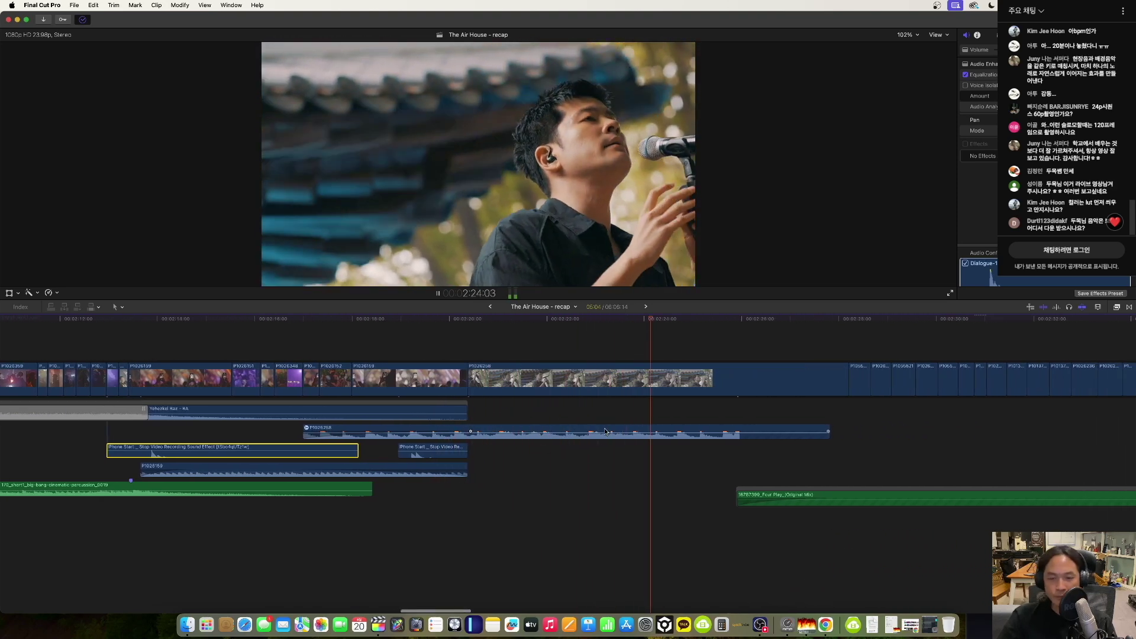
scroll(604, 429, "right", 2)
scroll(610, 437, "right", 2)
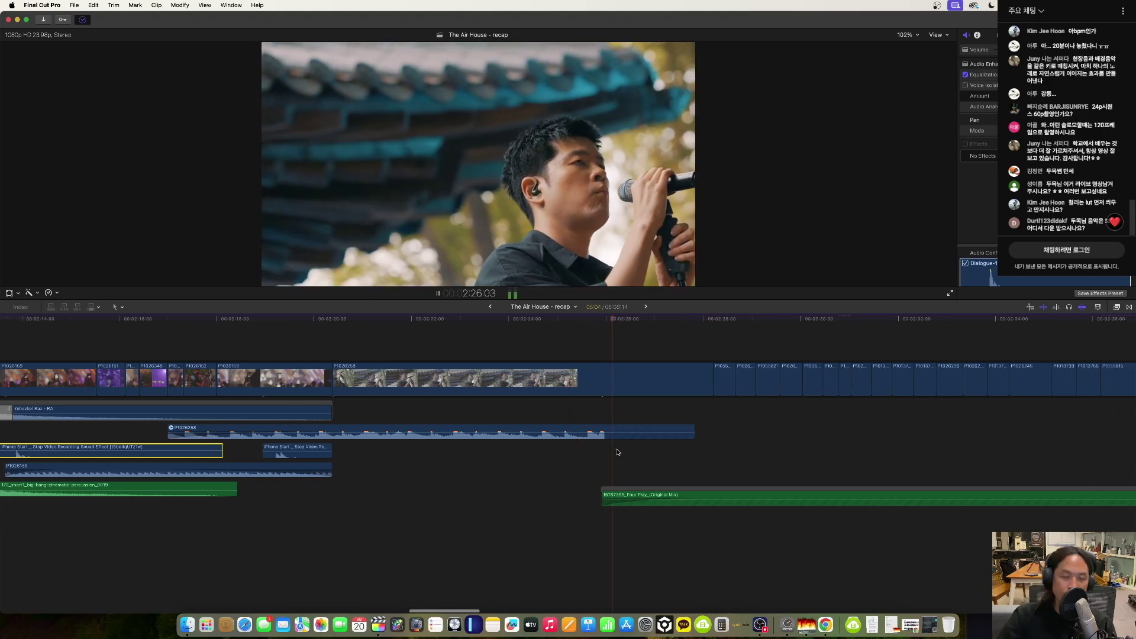
scroll(615, 454, "right", 2)
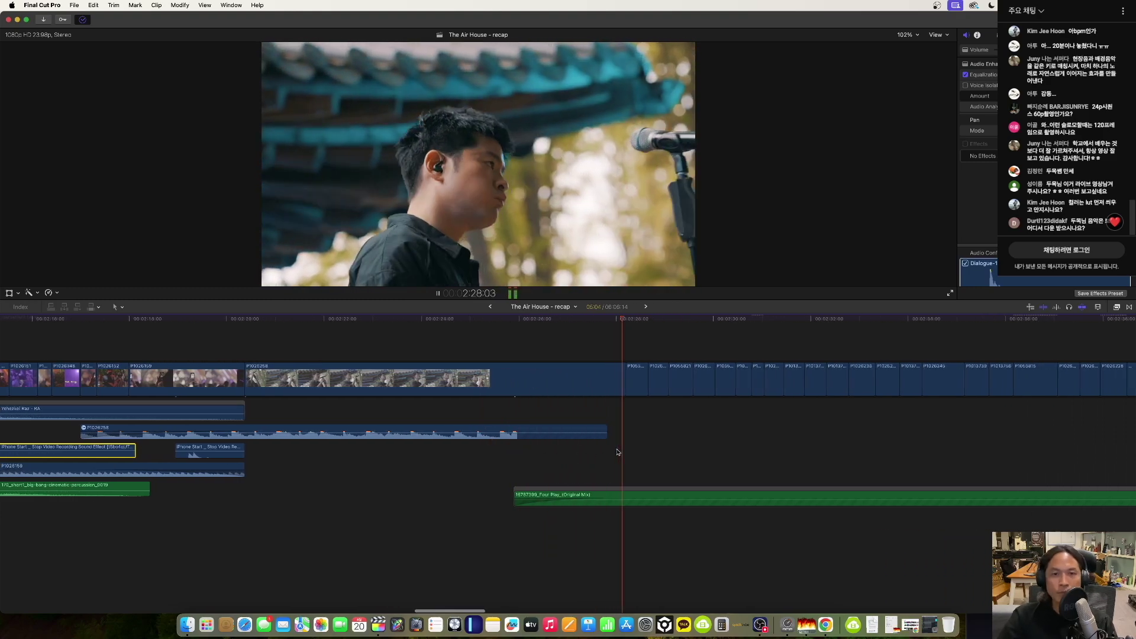
scroll(613, 456, "right", 2)
scroll(597, 456, "right", 2)
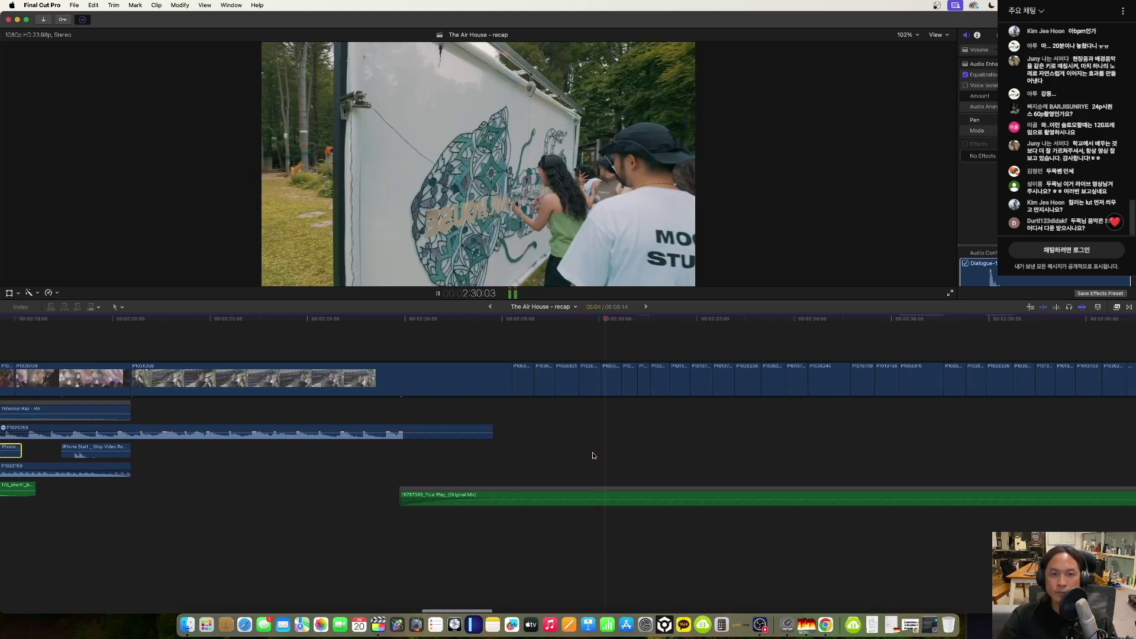
key("space")
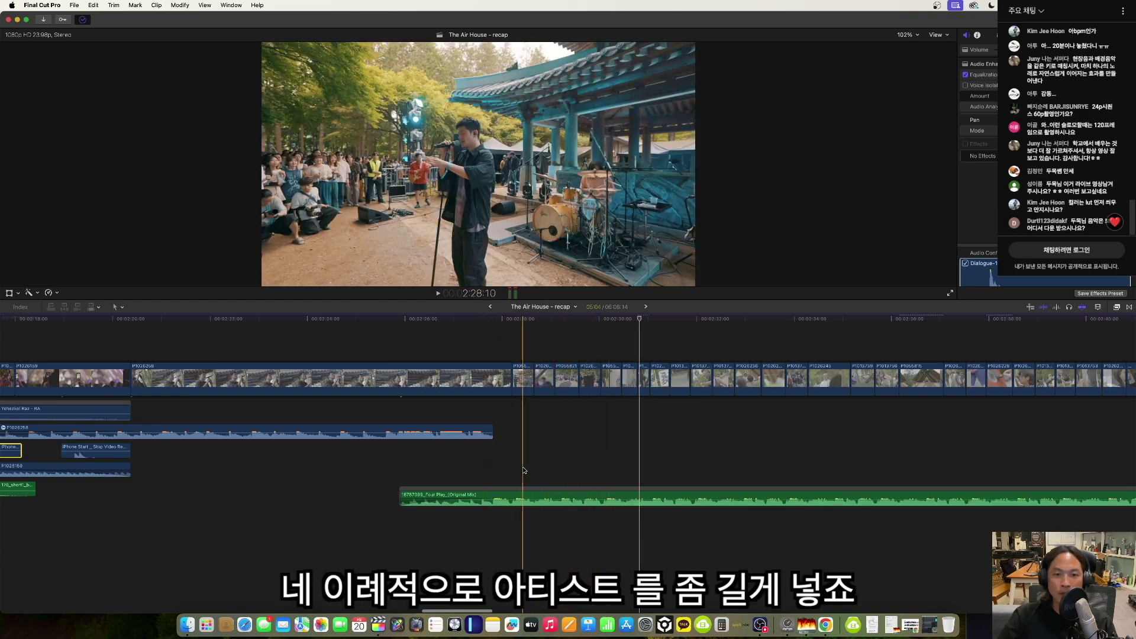
key("space")
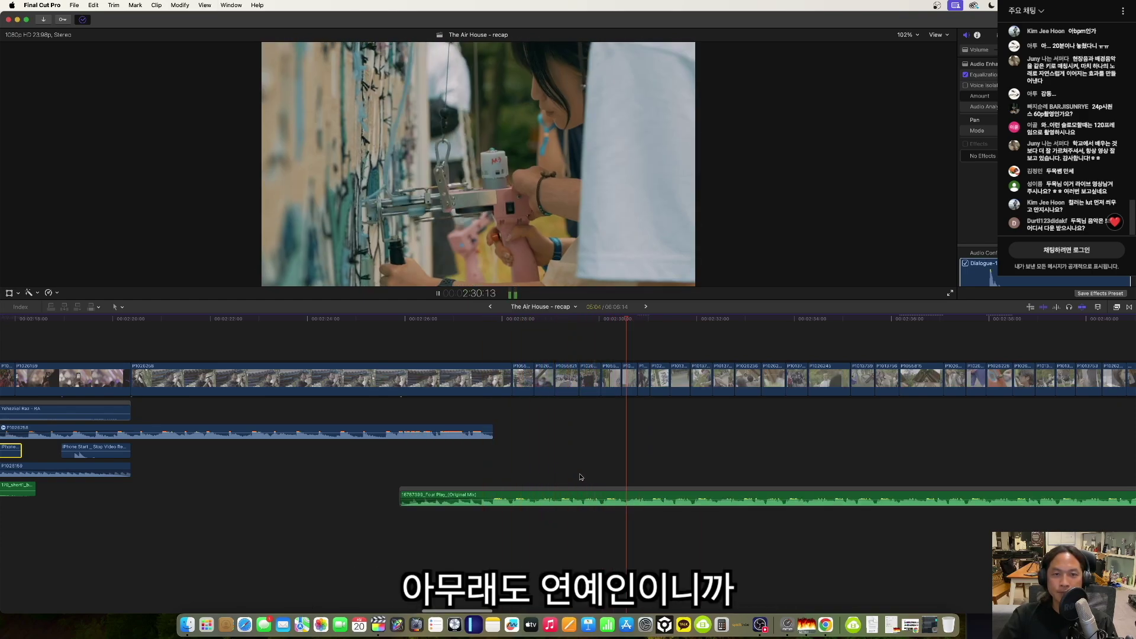
key("j")
key("j")
key("l")
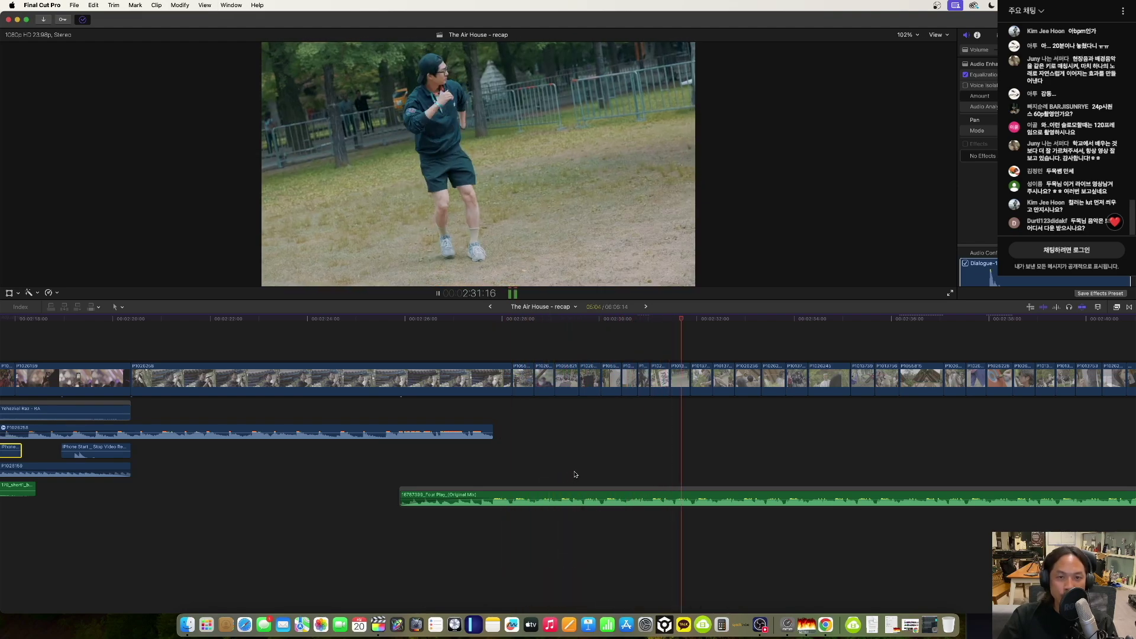
key("space")
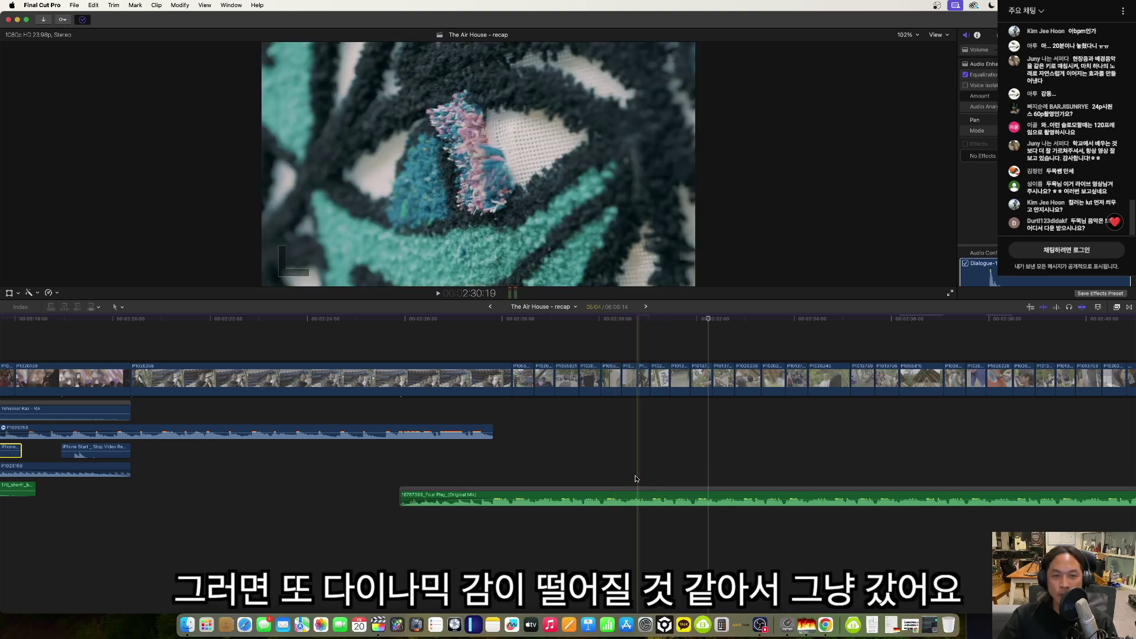
key("super+minus")
key("super+minus")
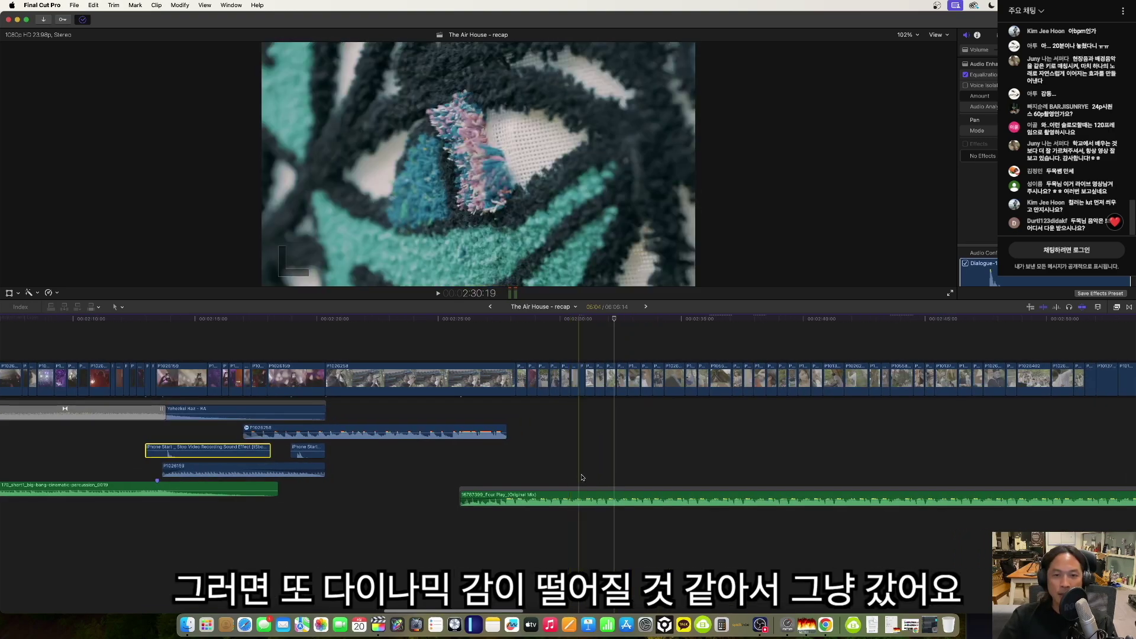
key("space")
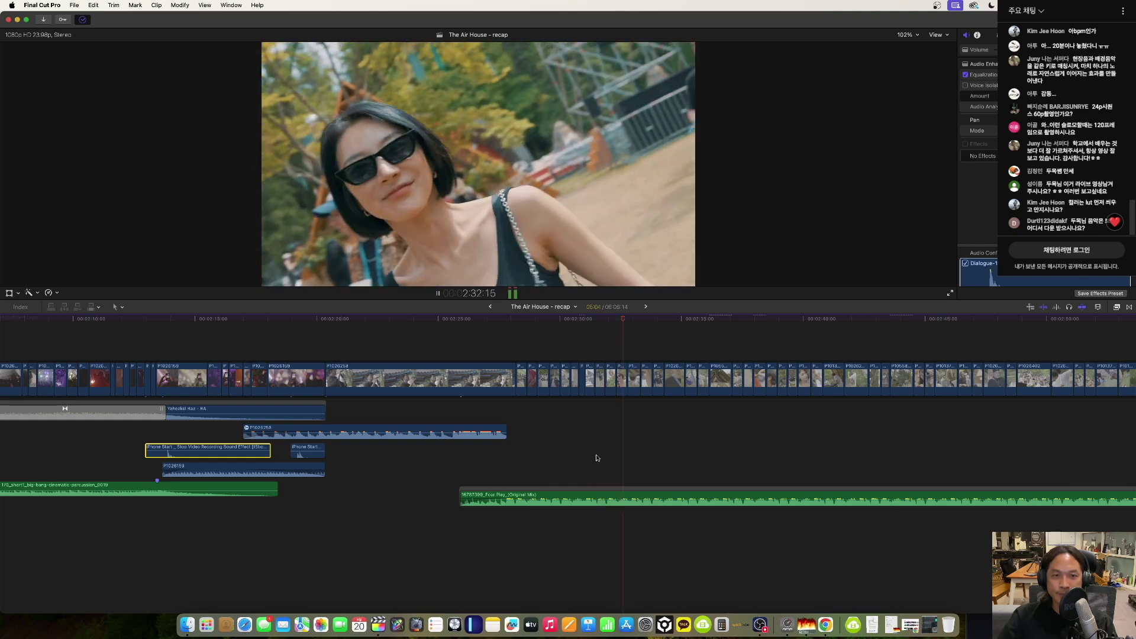
scroll(601, 454, "right", 3)
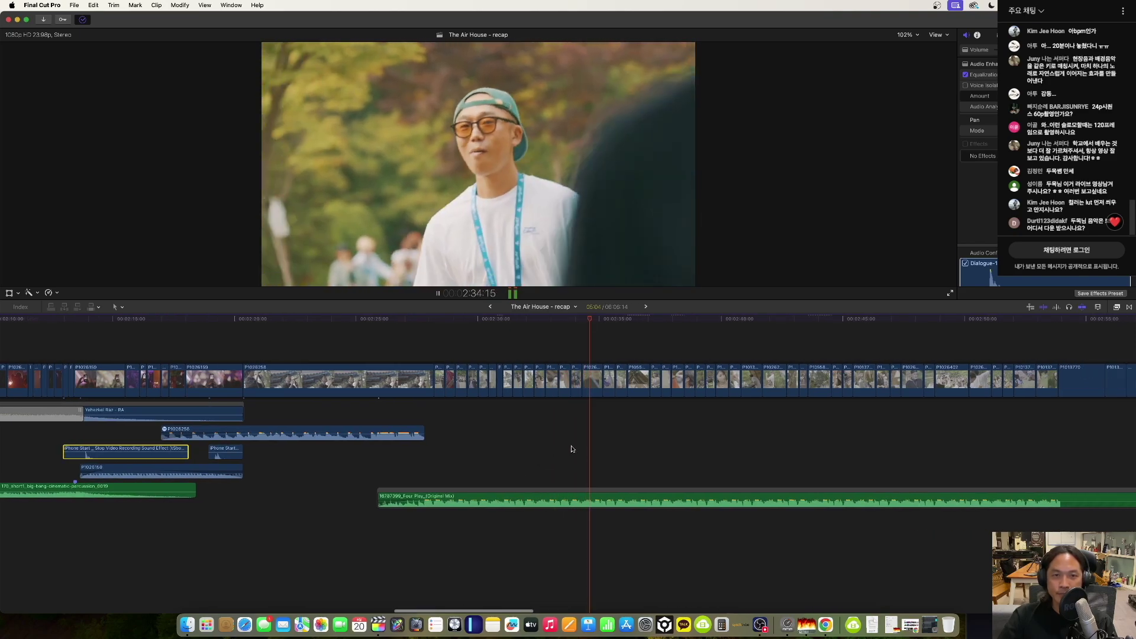
scroll(583, 451, "right", 2)
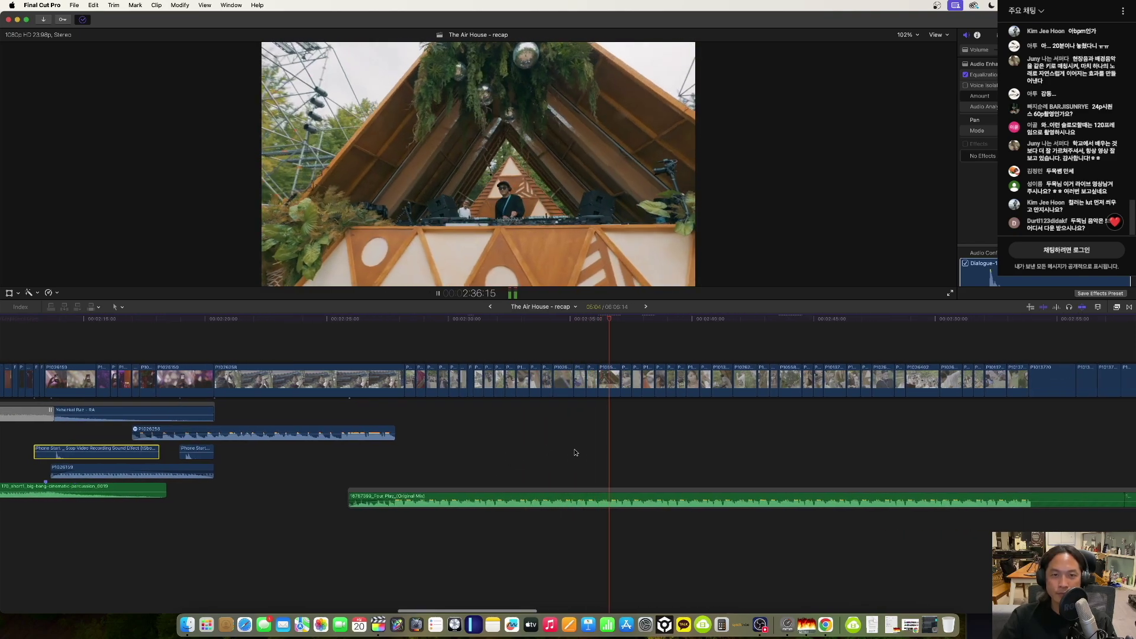
key("space")
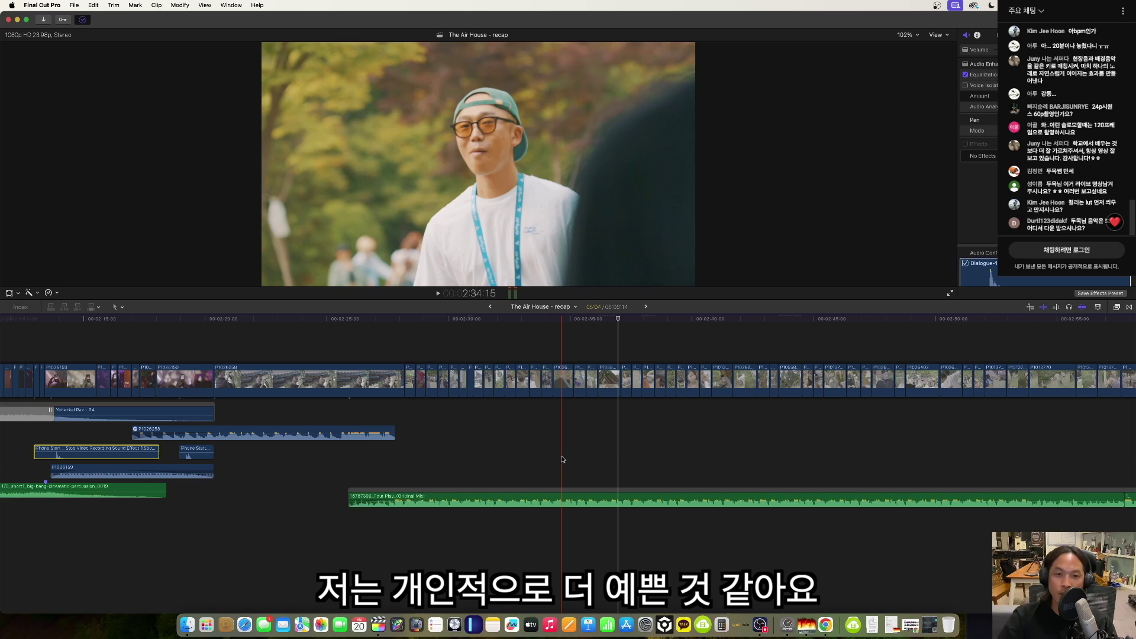
key("space")
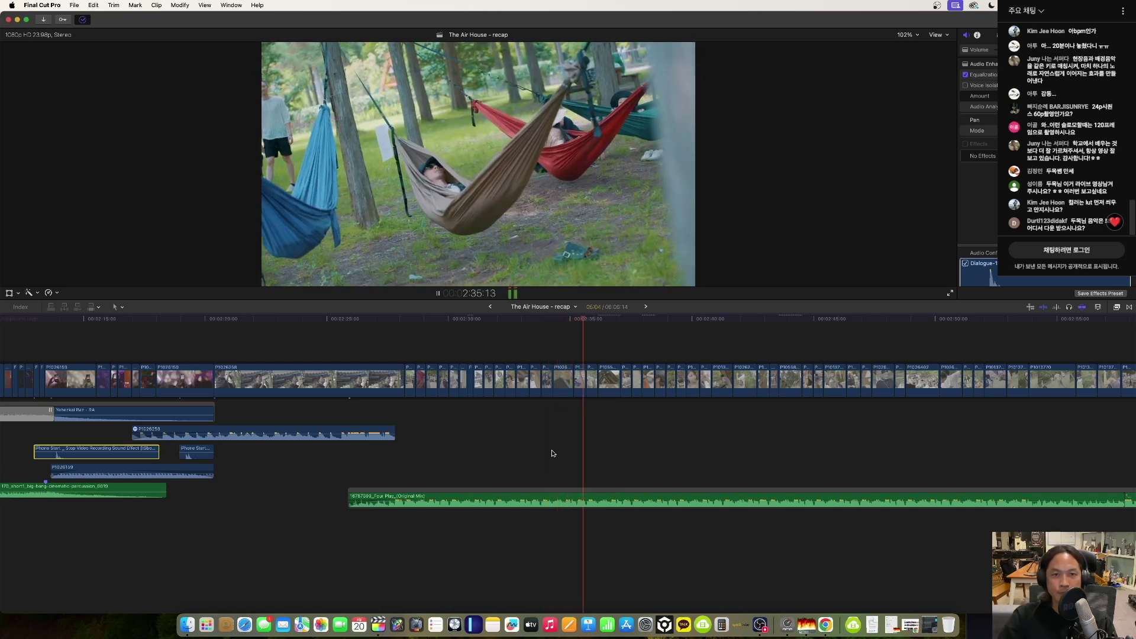
key("space")
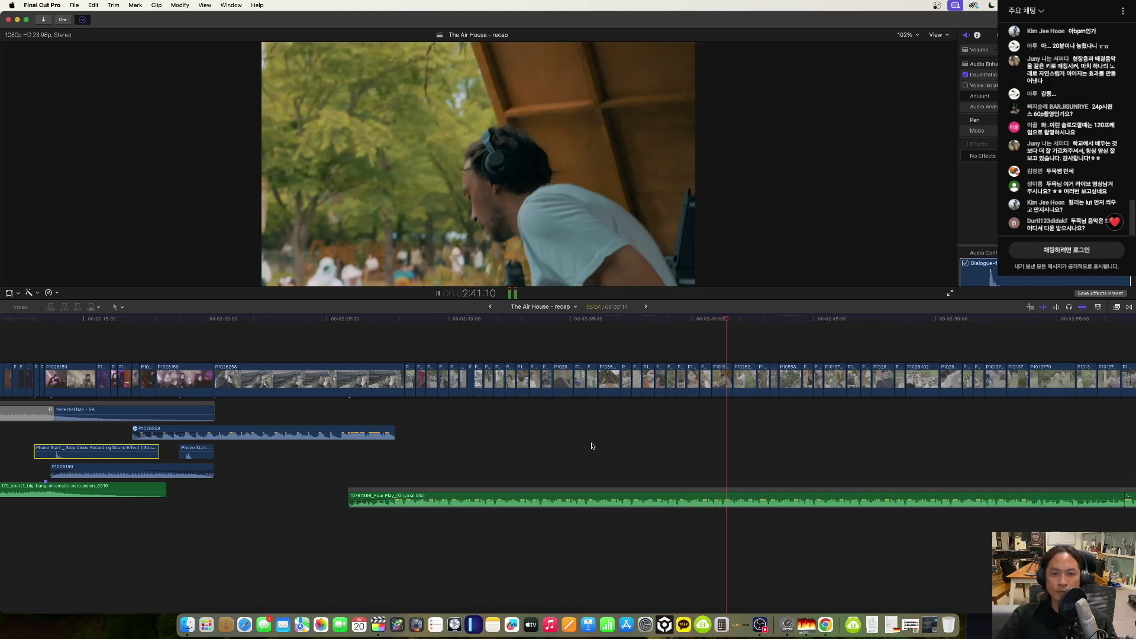
scroll(591, 443, "right", 3)
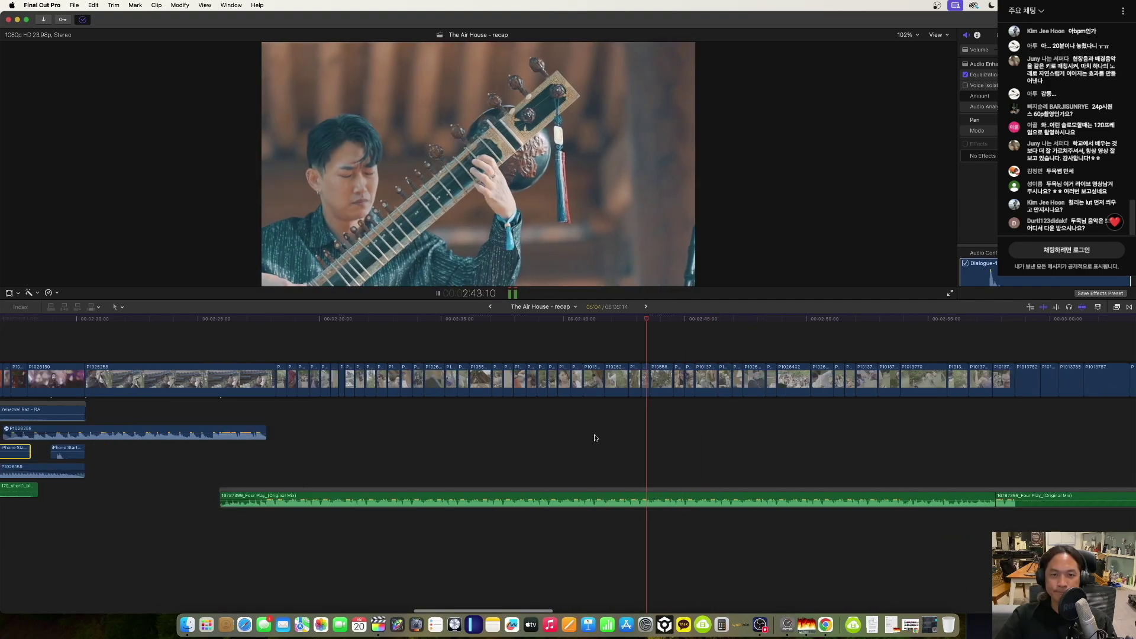
scroll(586, 435, "right", 3)
scroll(590, 435, "right", 1)
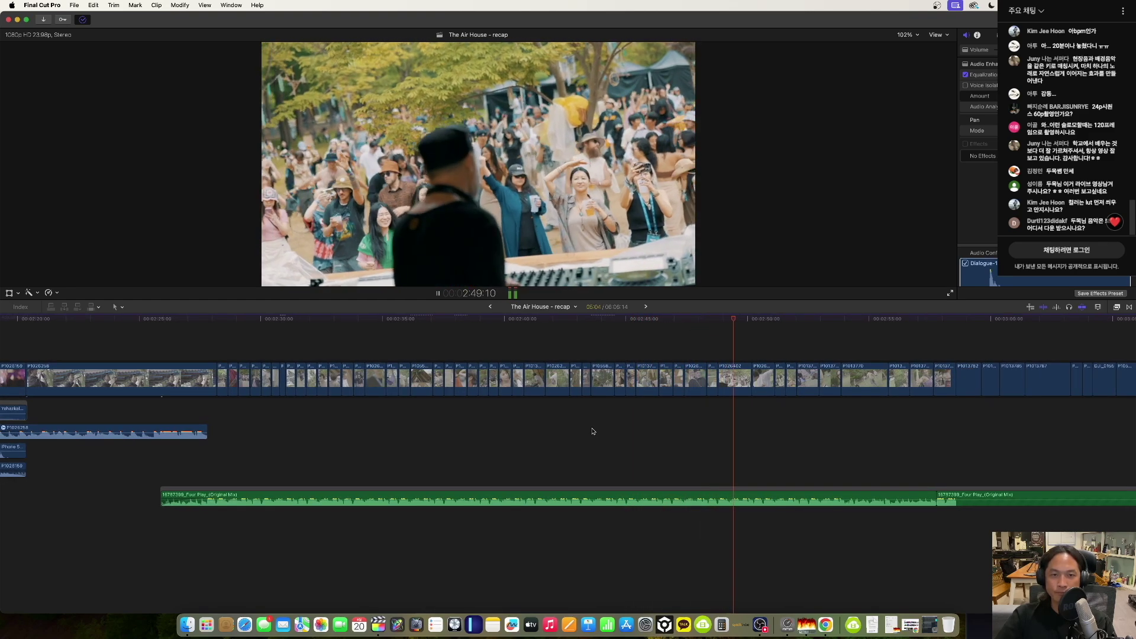
key("space")
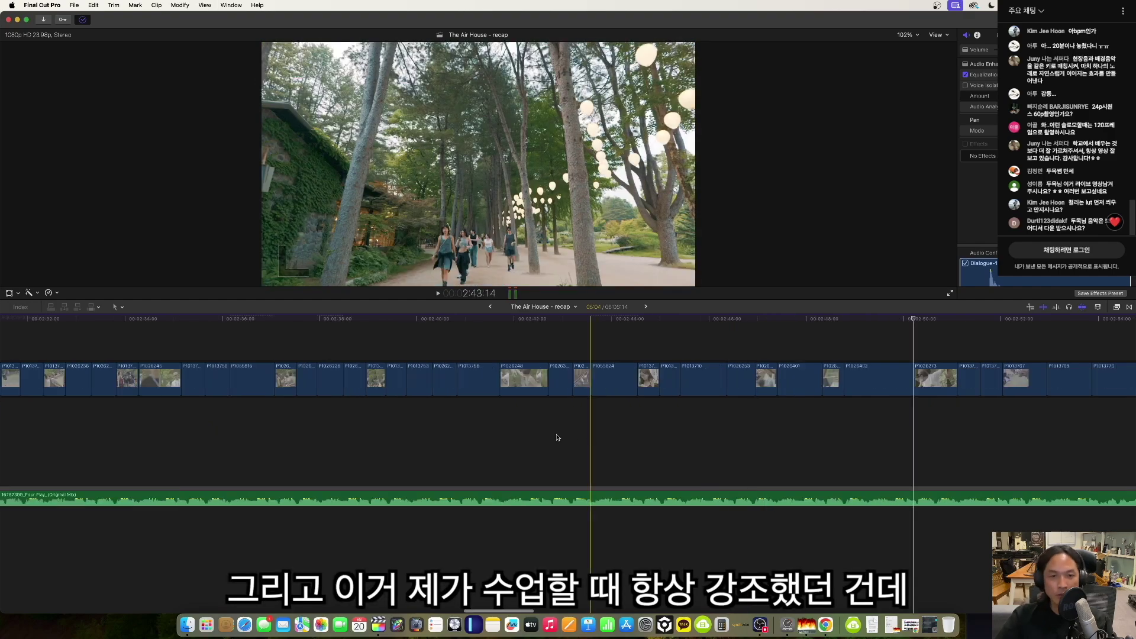
scroll(568, 444, "left", 5)
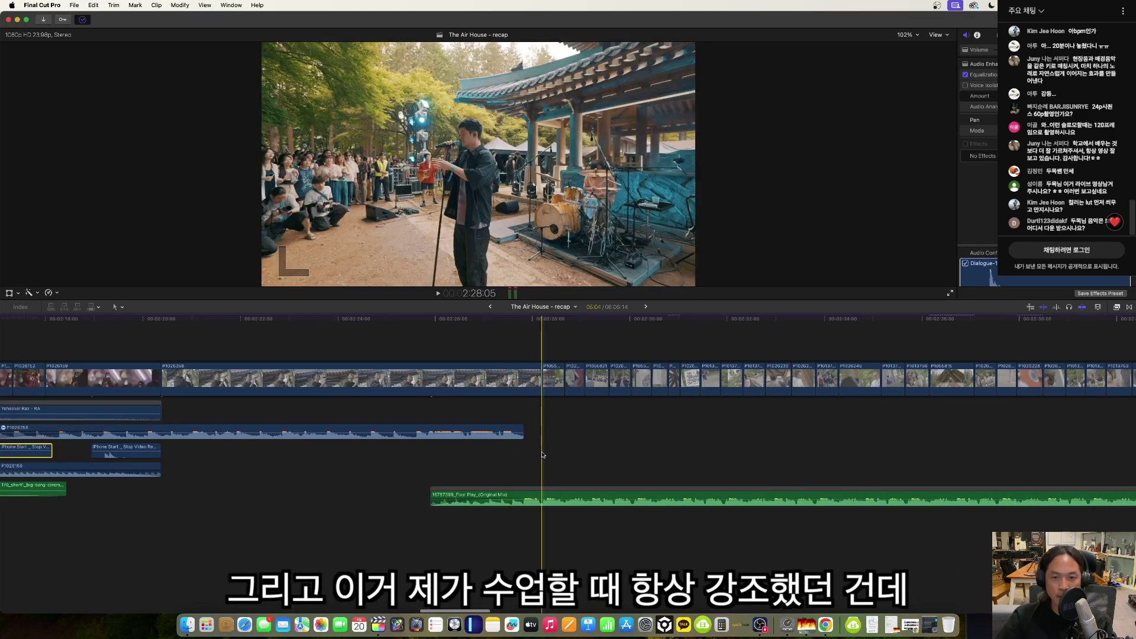
Zoom in near the 2:28 crowd shot and add a marker on the music clip at the beat hit.
key("super+equal")
left_click(554, 455)
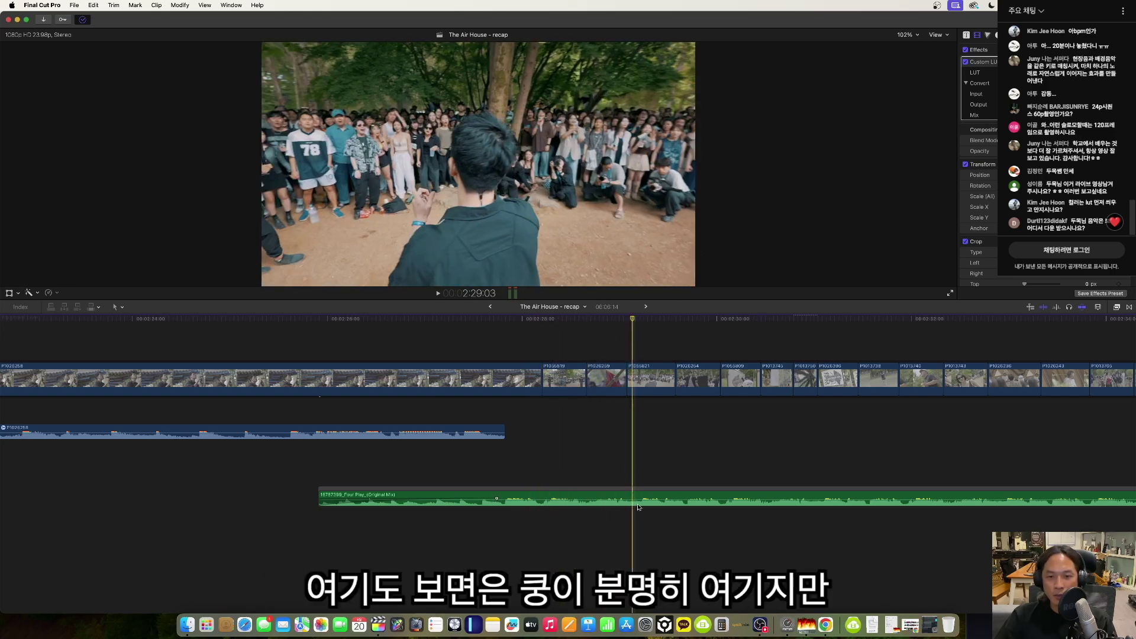
left_click(633, 498)
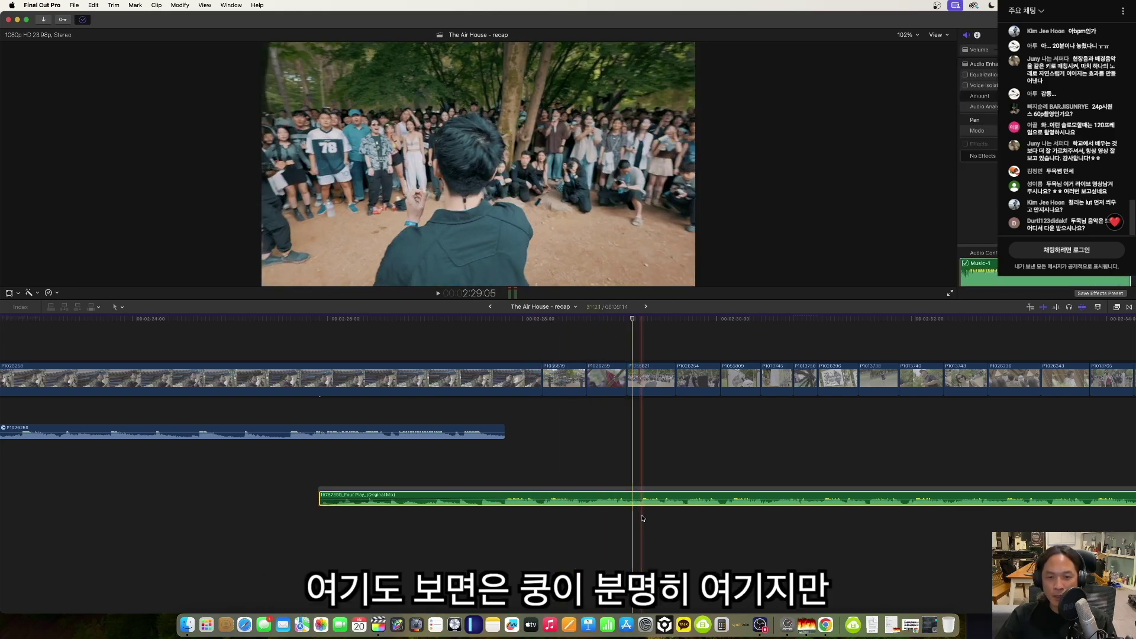
key("Left")
left_click(645, 519)
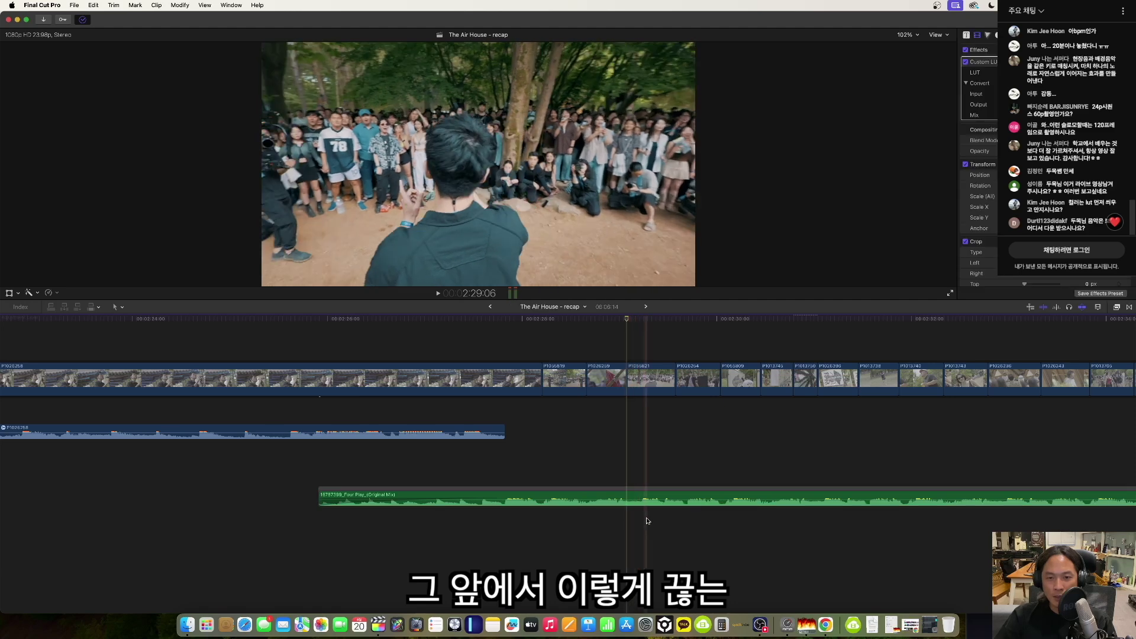
left_click(643, 502)
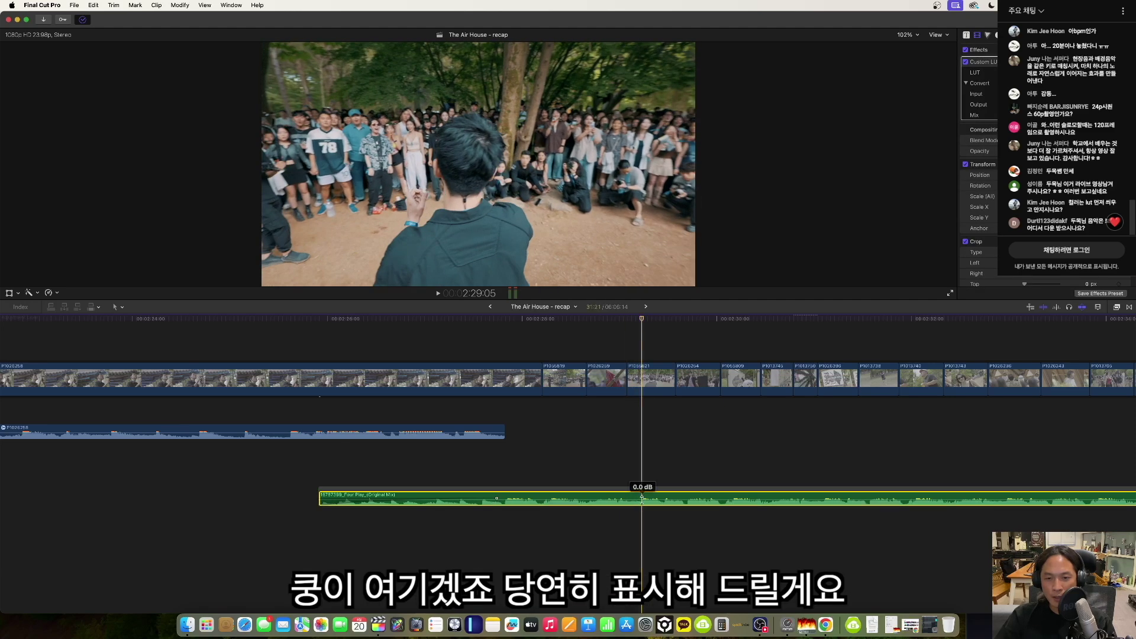
key("m")
left_click(641, 519)
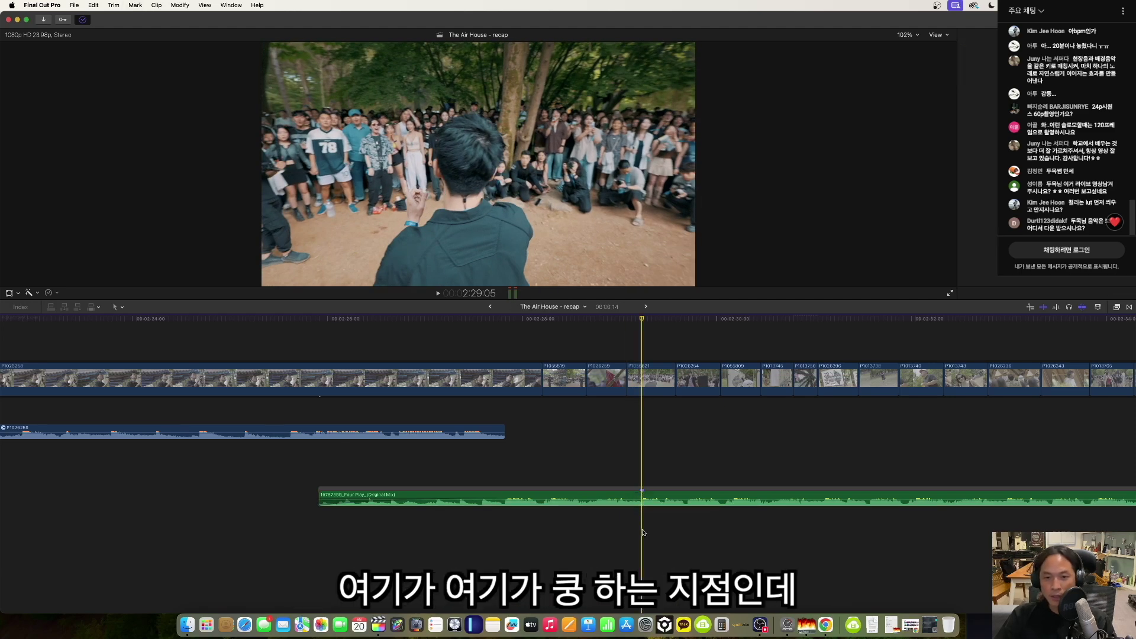
Step the playhead across the nearby crowd and singer cuts to 2:30:03.
key("Up")
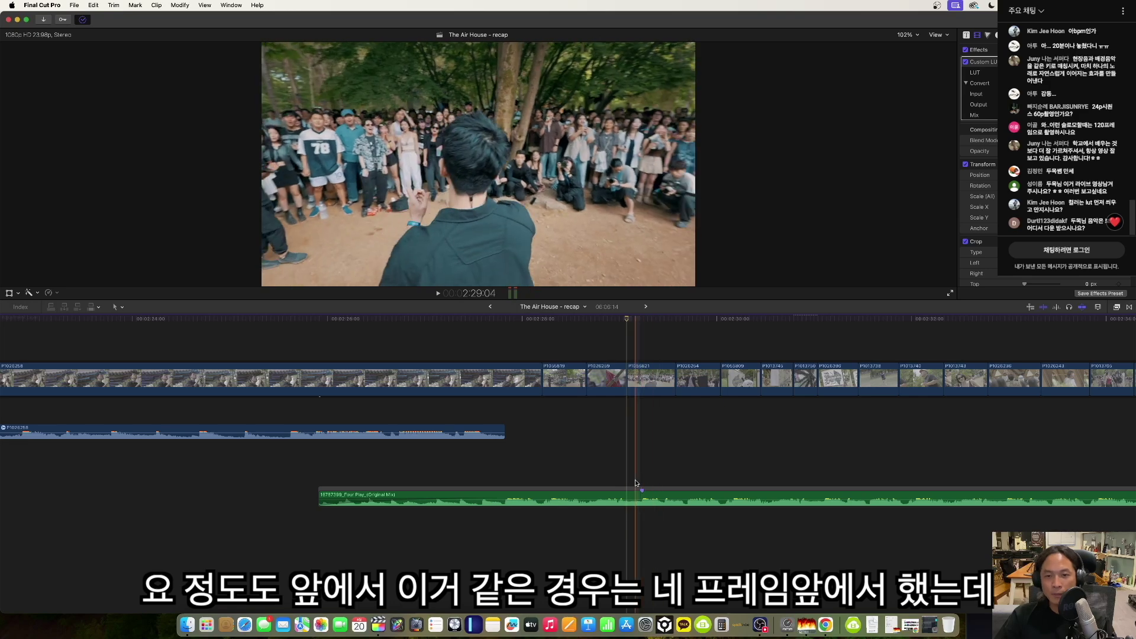
left_click(678, 481)
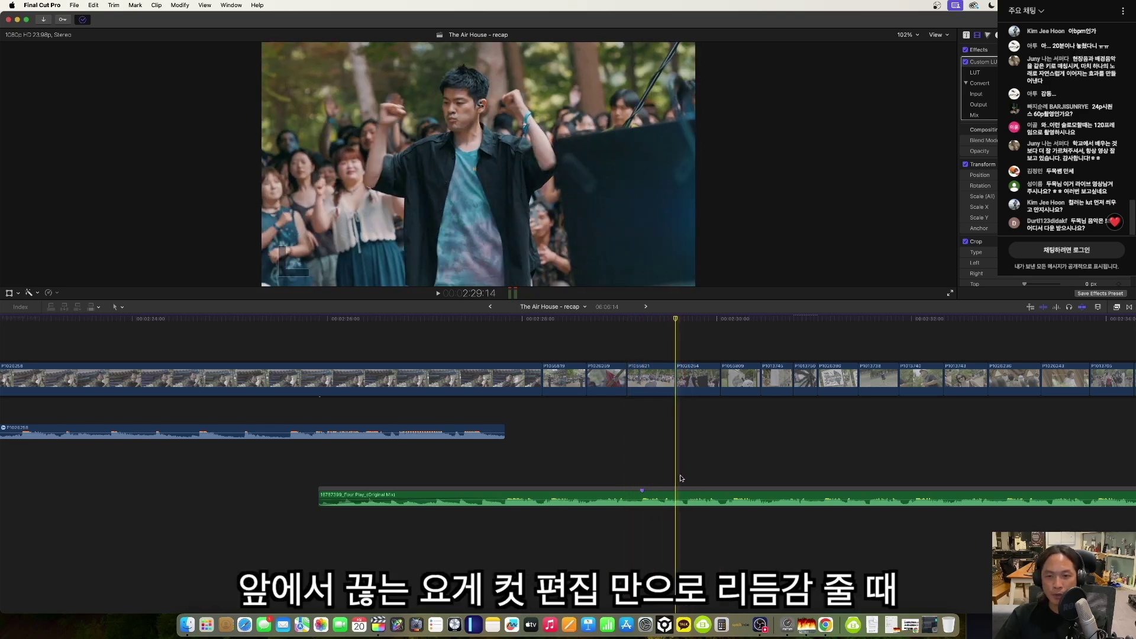
left_click(721, 479)
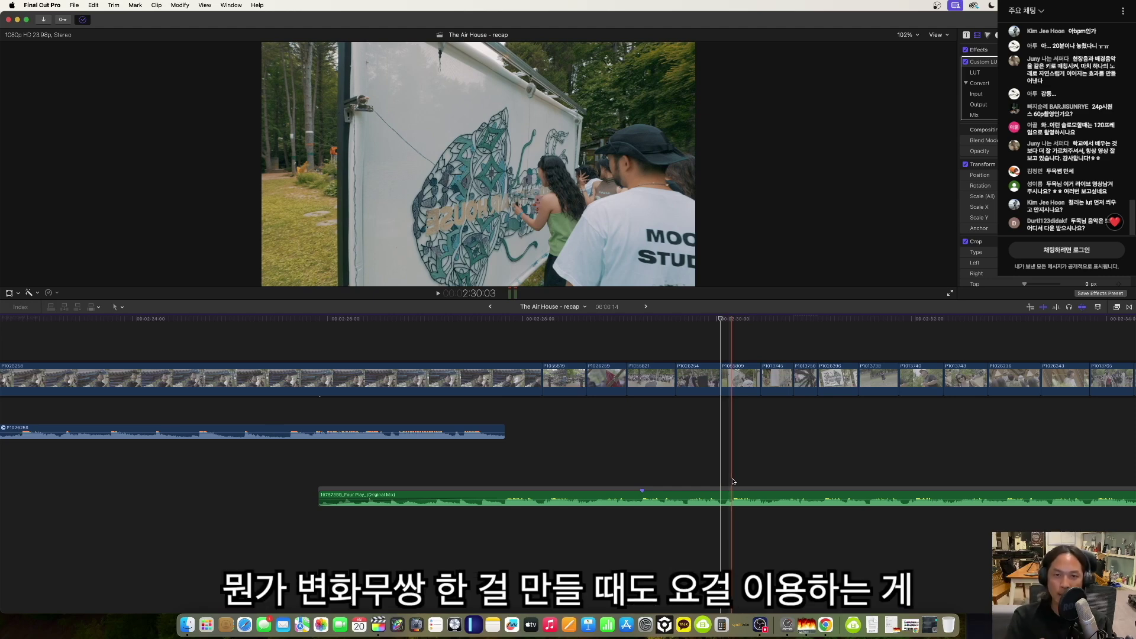
Zoom the timeline out twice and start playing the later beat-cut section.
scroll(733, 481, "left", 1)
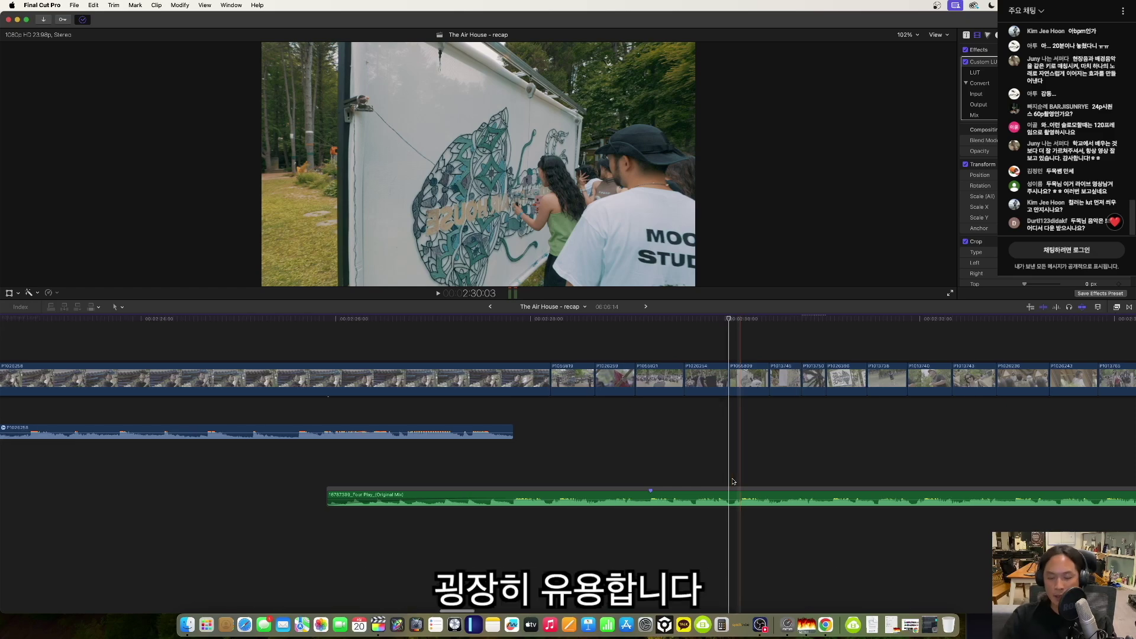
key("super+minus")
key("super+minus")
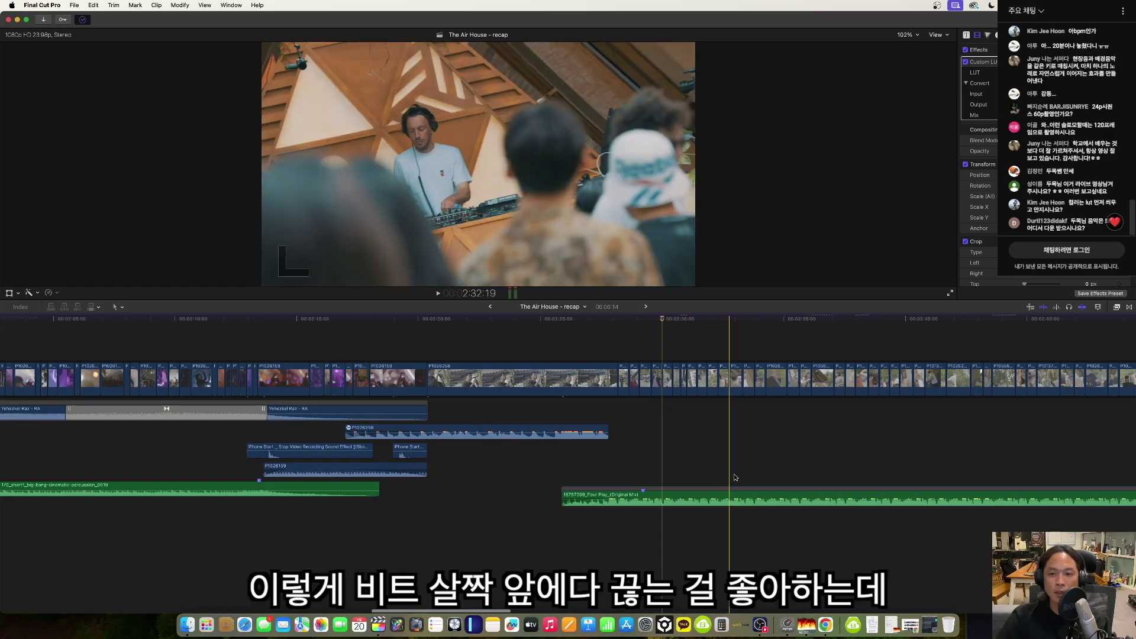
key("super+minus")
scroll(692, 474, "right", 5)
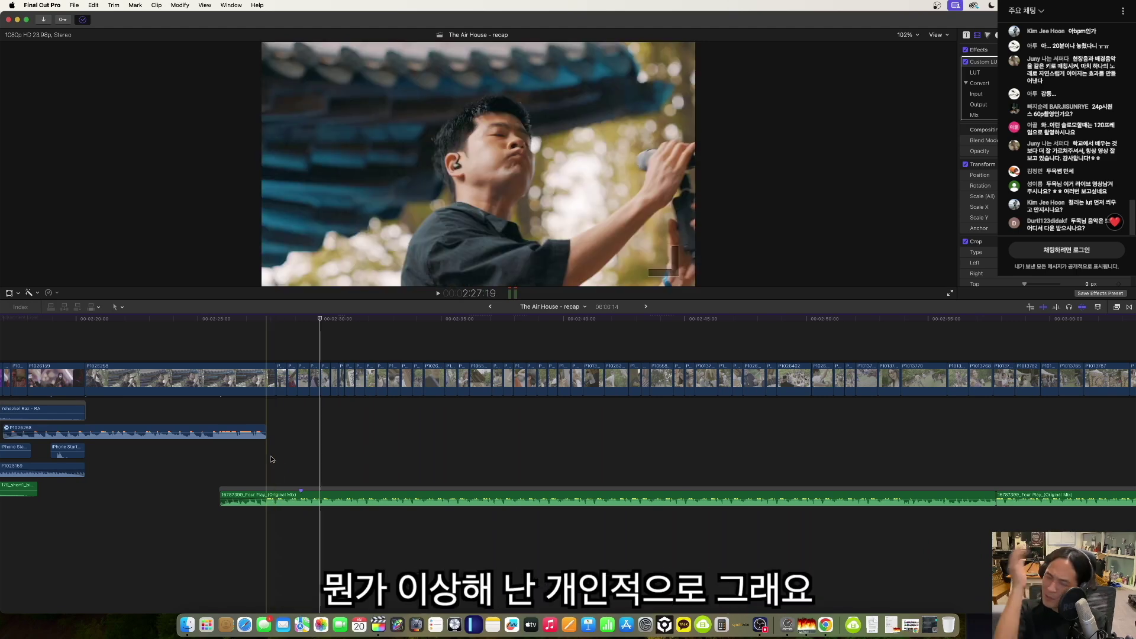
key("space")
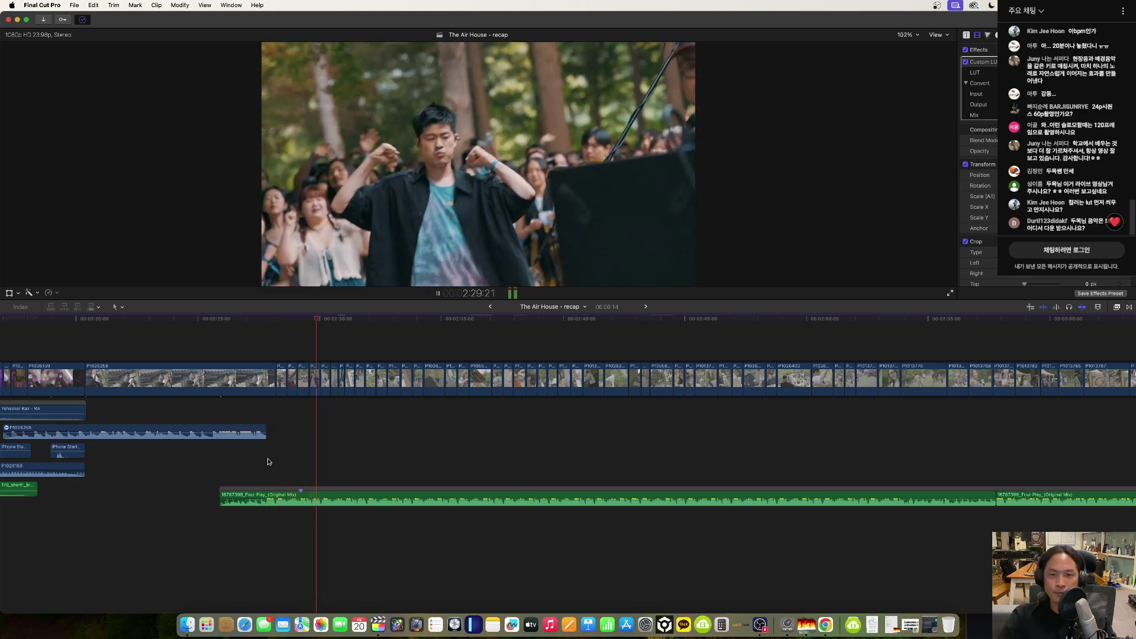
Jump ahead to about 2:52, then stop on the goods-store shot at 2:58:14.
scroll(268, 461, "right", 3)
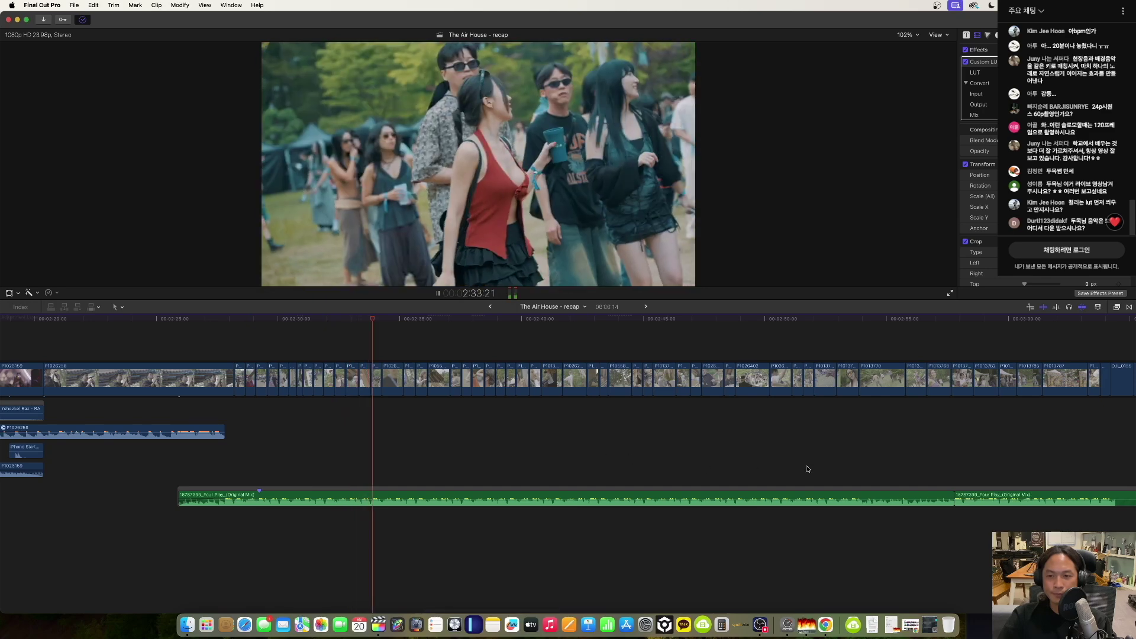
left_click(828, 468)
scroll(644, 452, "right", 2)
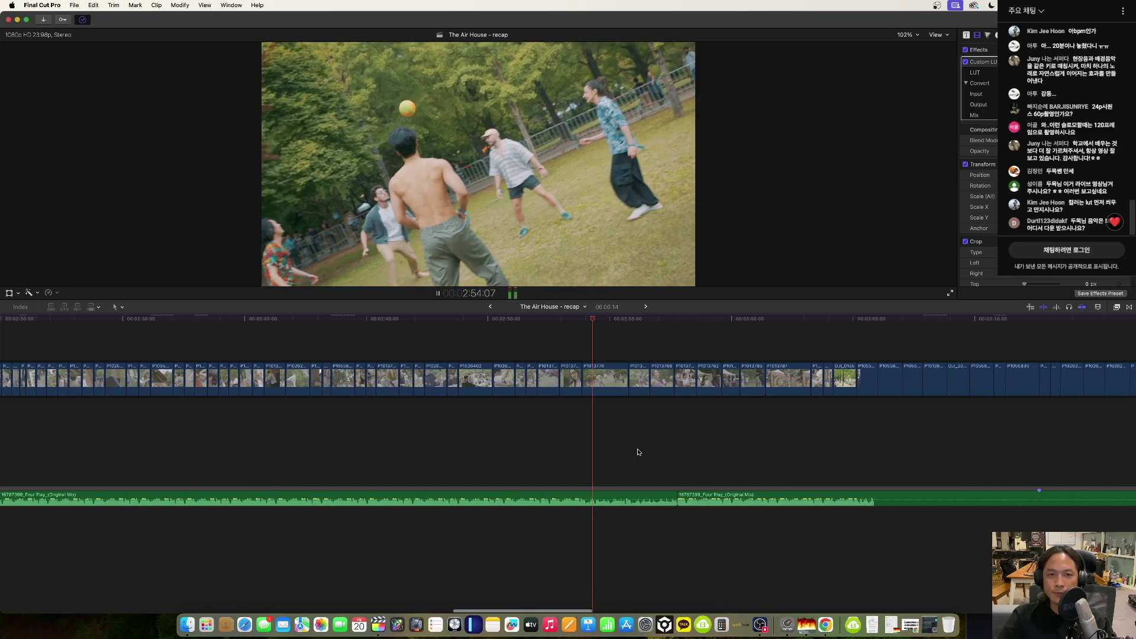
scroll(642, 453, "right", 1)
scroll(640, 452, "right", 2)
scroll(637, 451, "right", 2)
scroll(638, 452, "right", 2)
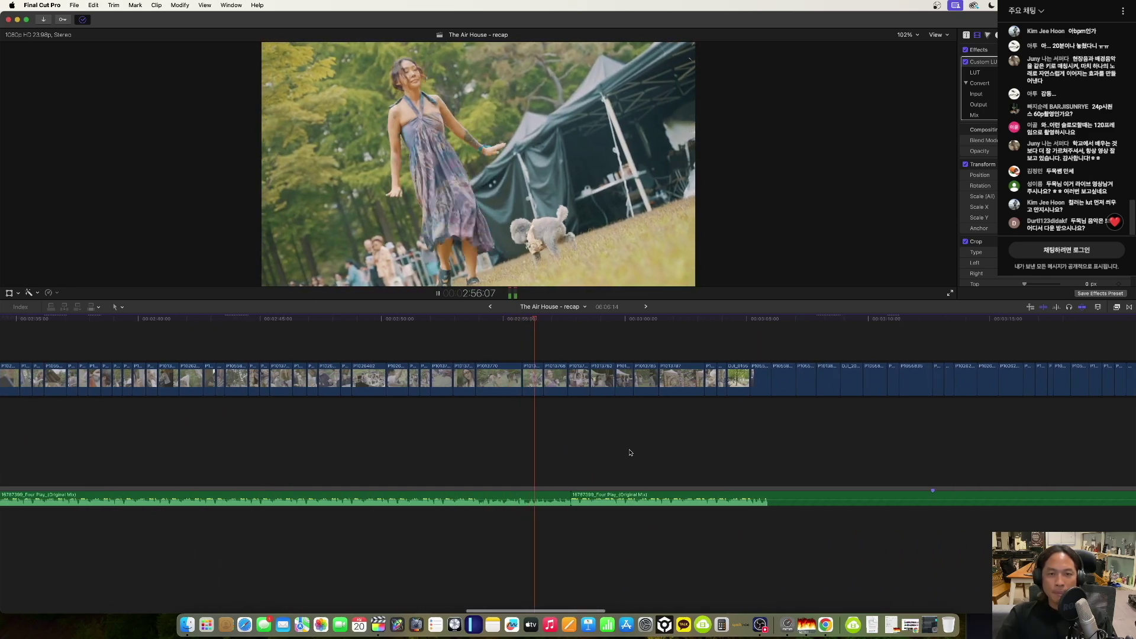
scroll(636, 451, "right", 1)
scroll(636, 451, "left", 1)
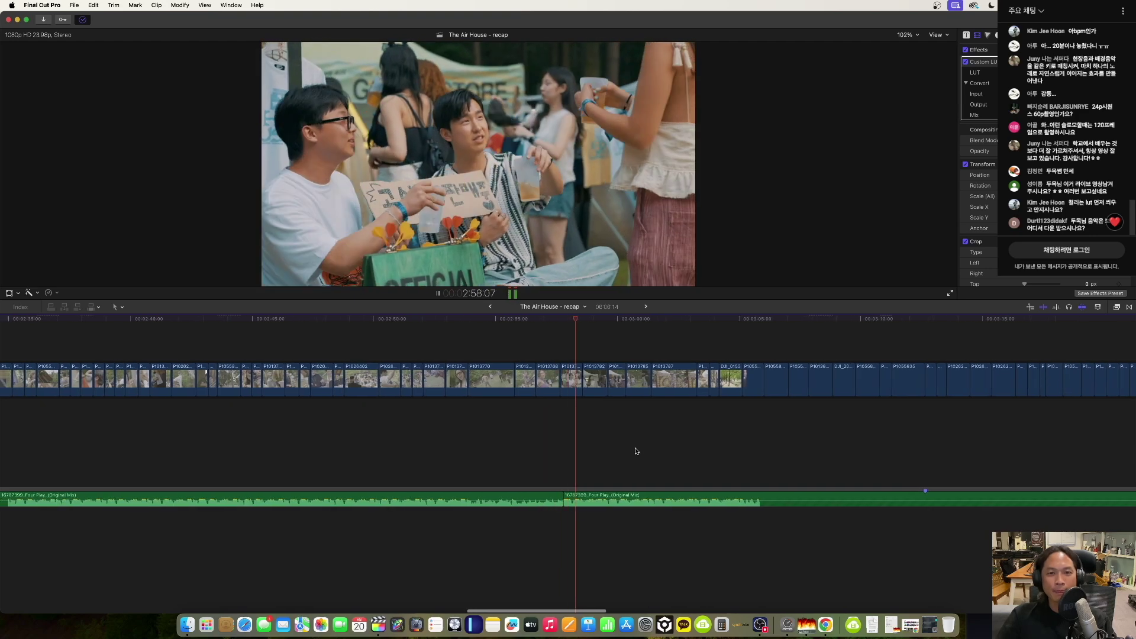
scroll(636, 451, "right", 6)
key("space")
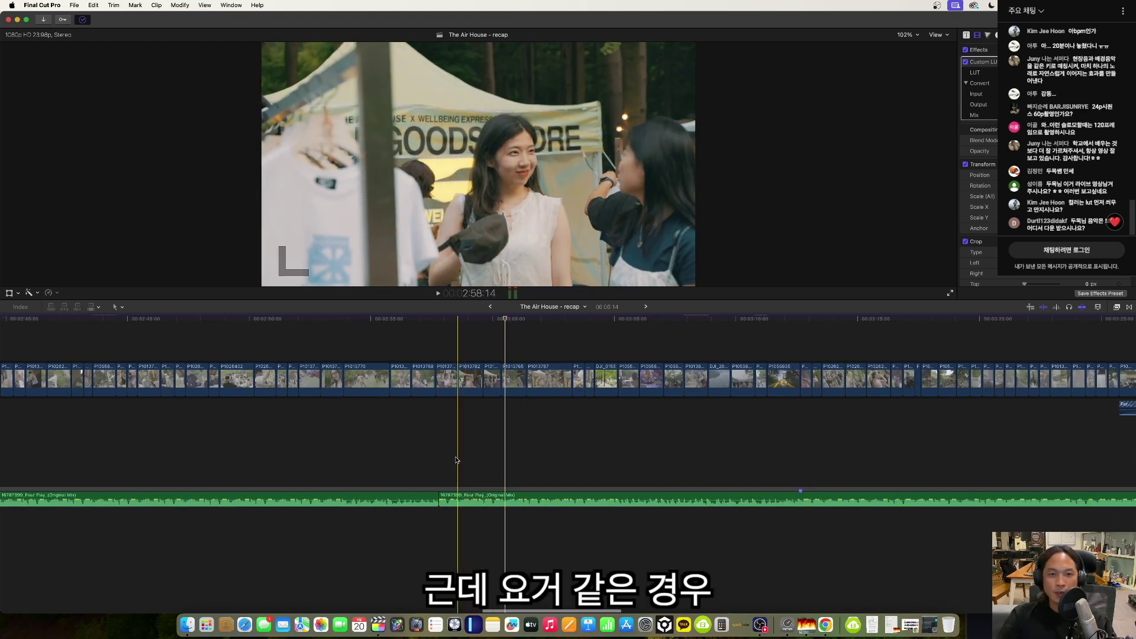
left_click(457, 459)
scroll(454, 460, "right", 1)
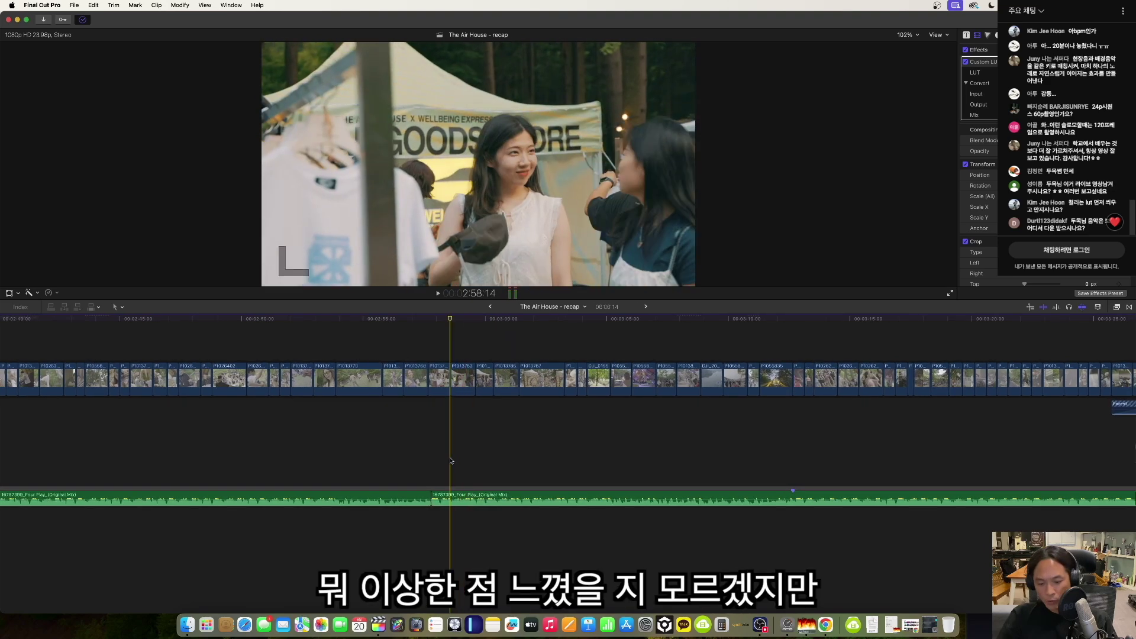
Select goods-store clip P1013782, dismiss the accidental Export dialog, and show its Color Board settings.
key("super+equal")
key("super+equal")
left_click(483, 432)
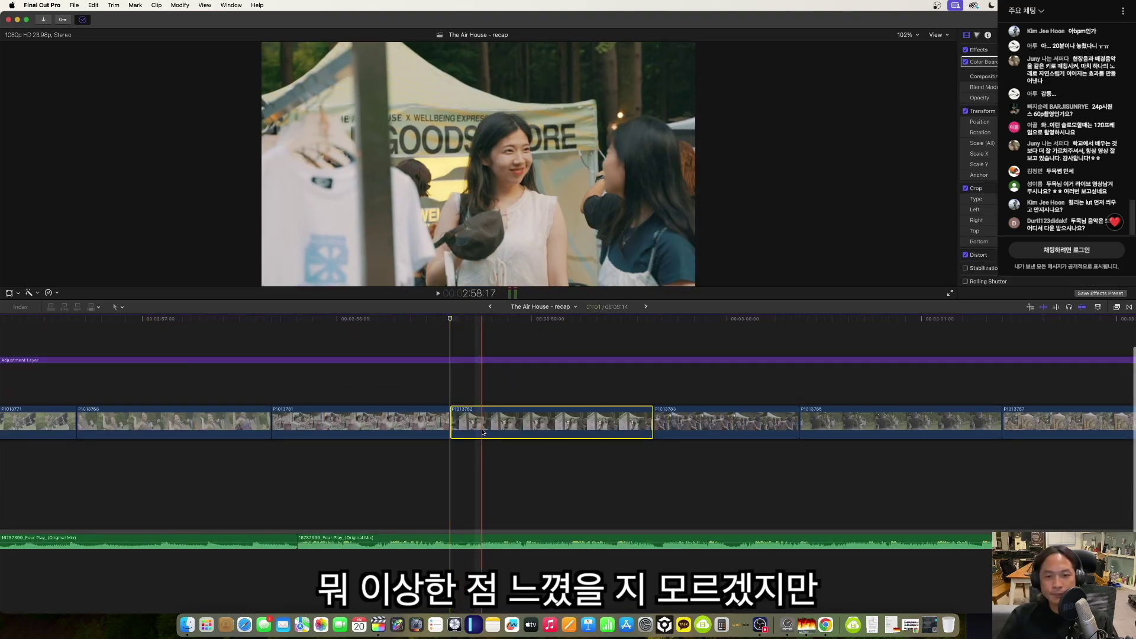
key("super+e")
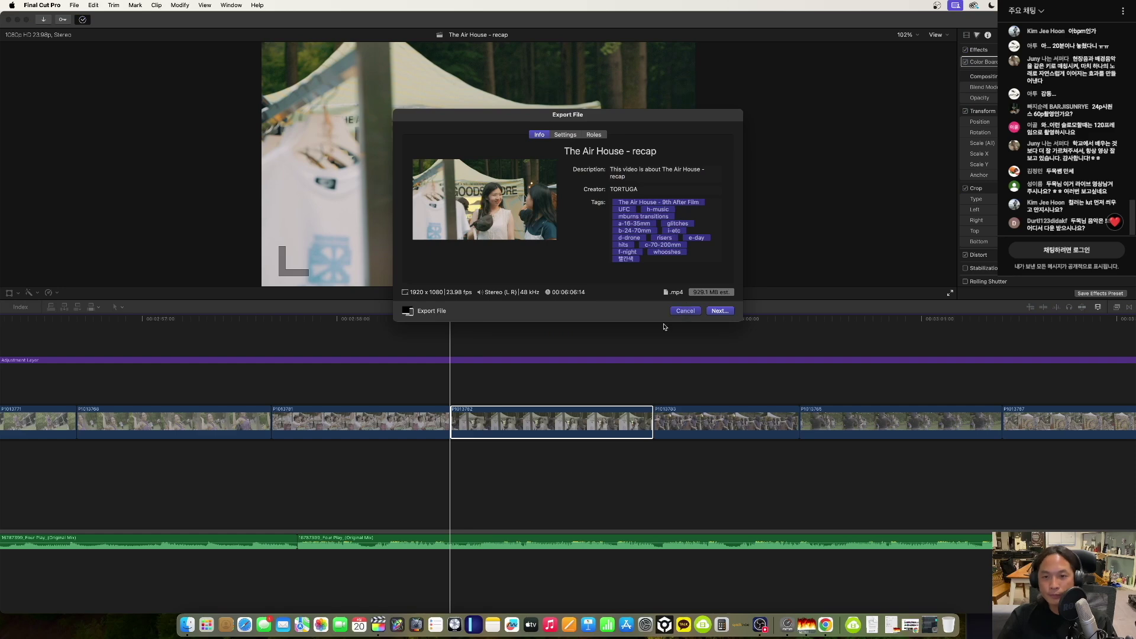
left_click(685, 311)
key("super+4")
key("super+r")
key("space")
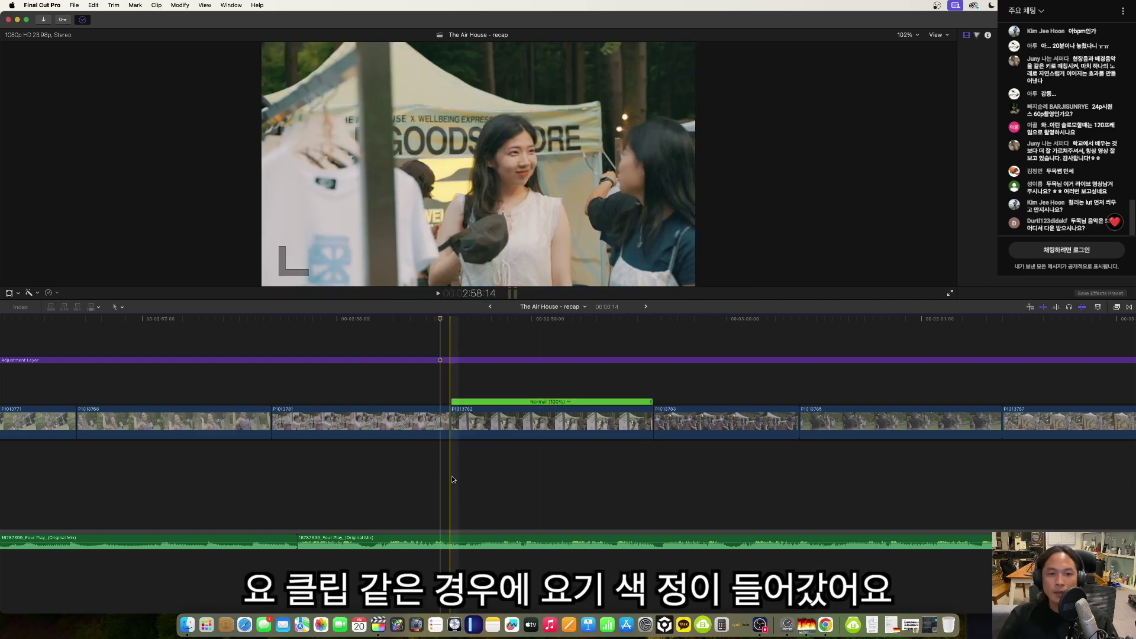
key("c")
key("super+4")
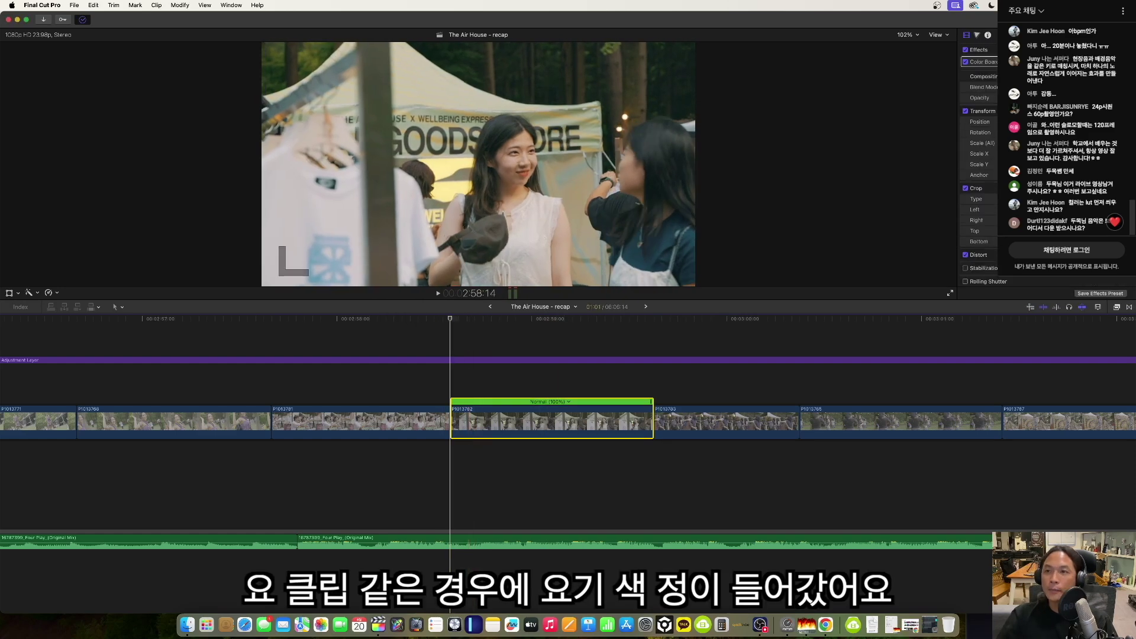
key("super+6")
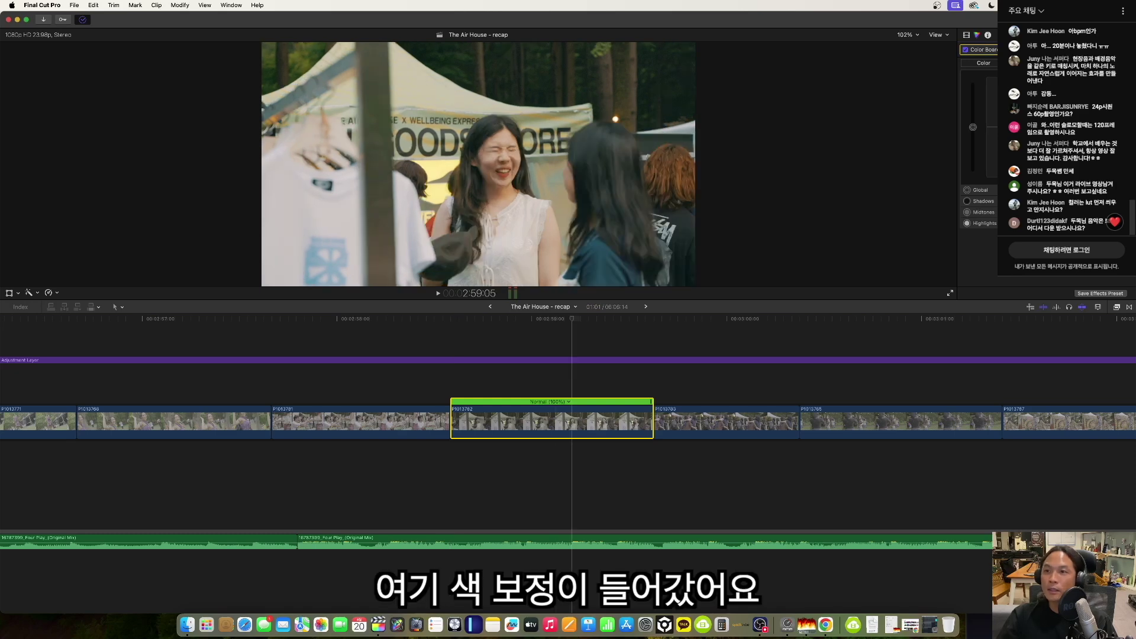
Turn the goods-store clip's Color Board off and back on, then play on to 3:11.
left_click(453, 389)
left_click(969, 35)
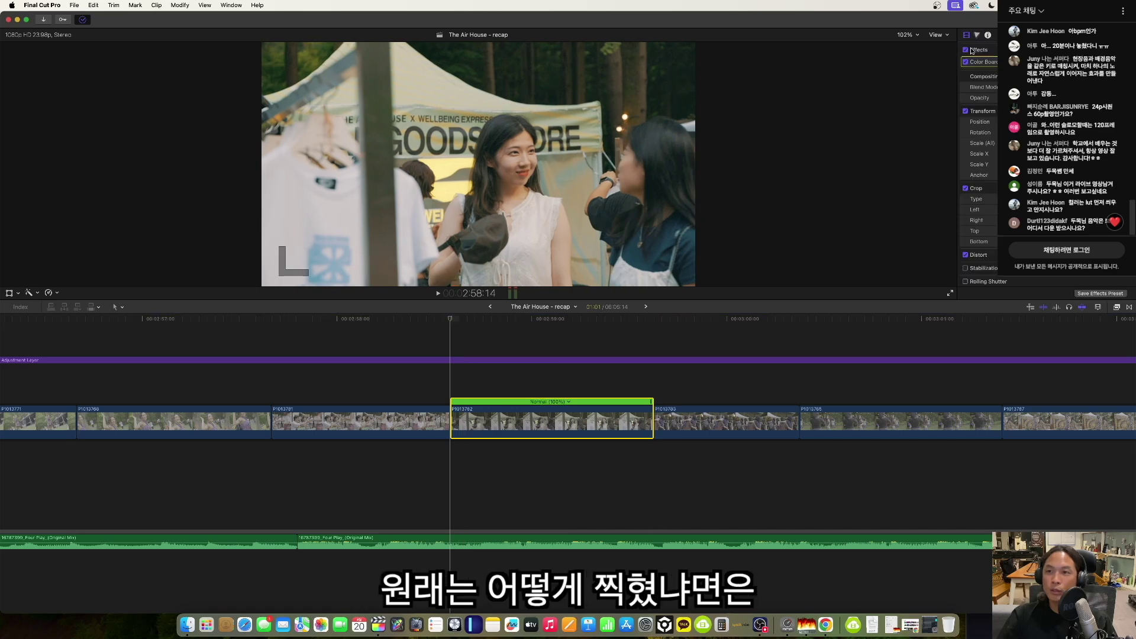
left_click(967, 62)
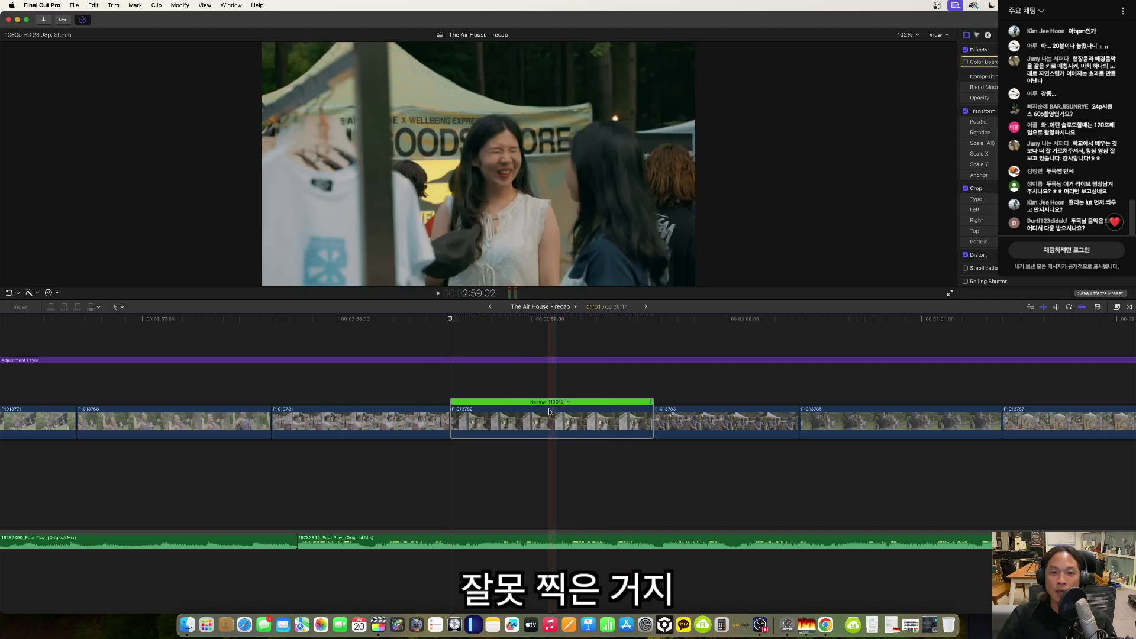
left_click(966, 63)
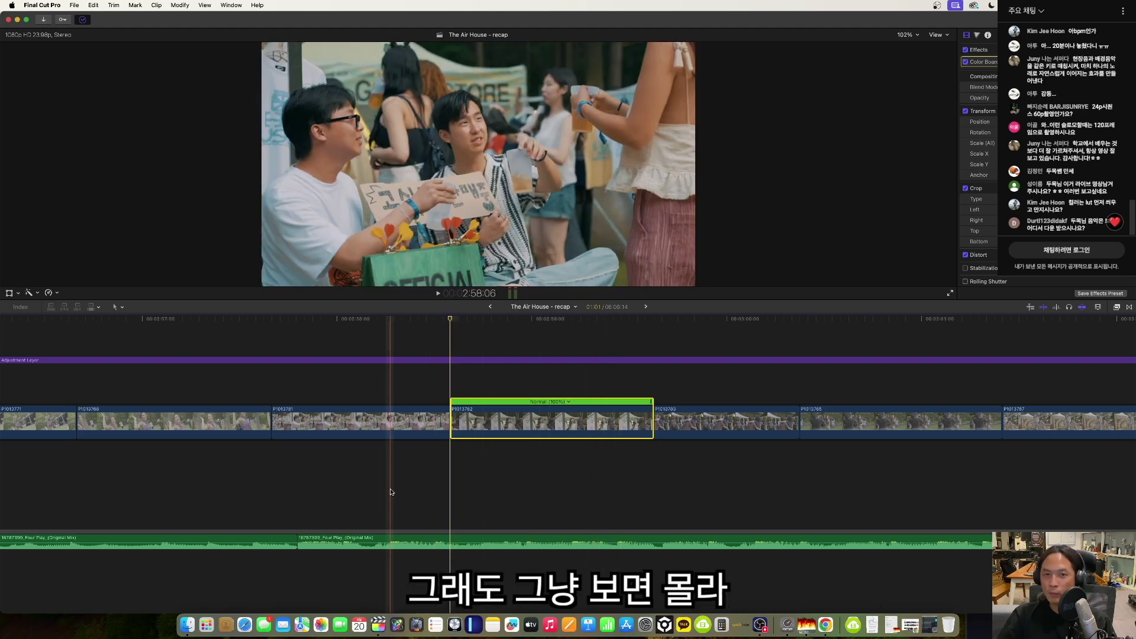
key("space")
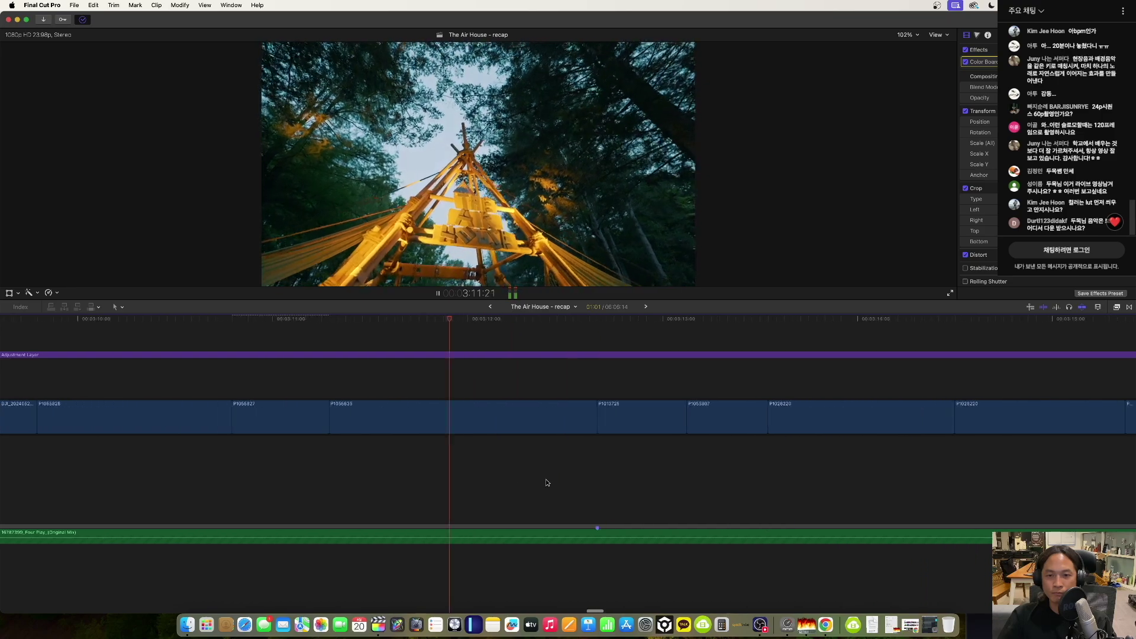
key("super+minus")
key("super+minus")
key("super+minus")
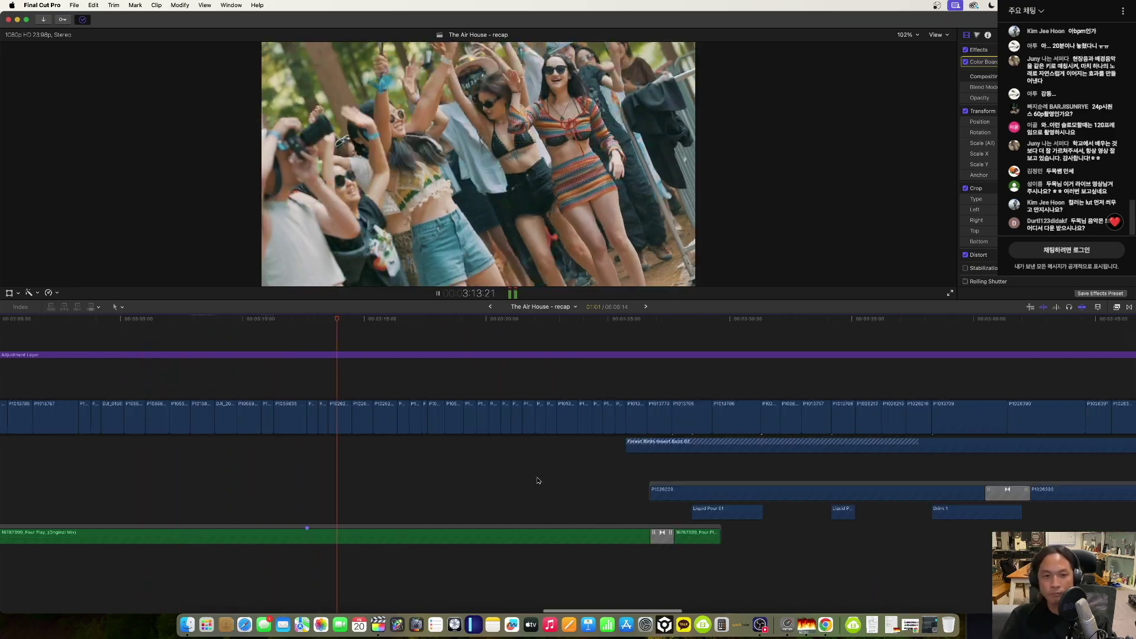